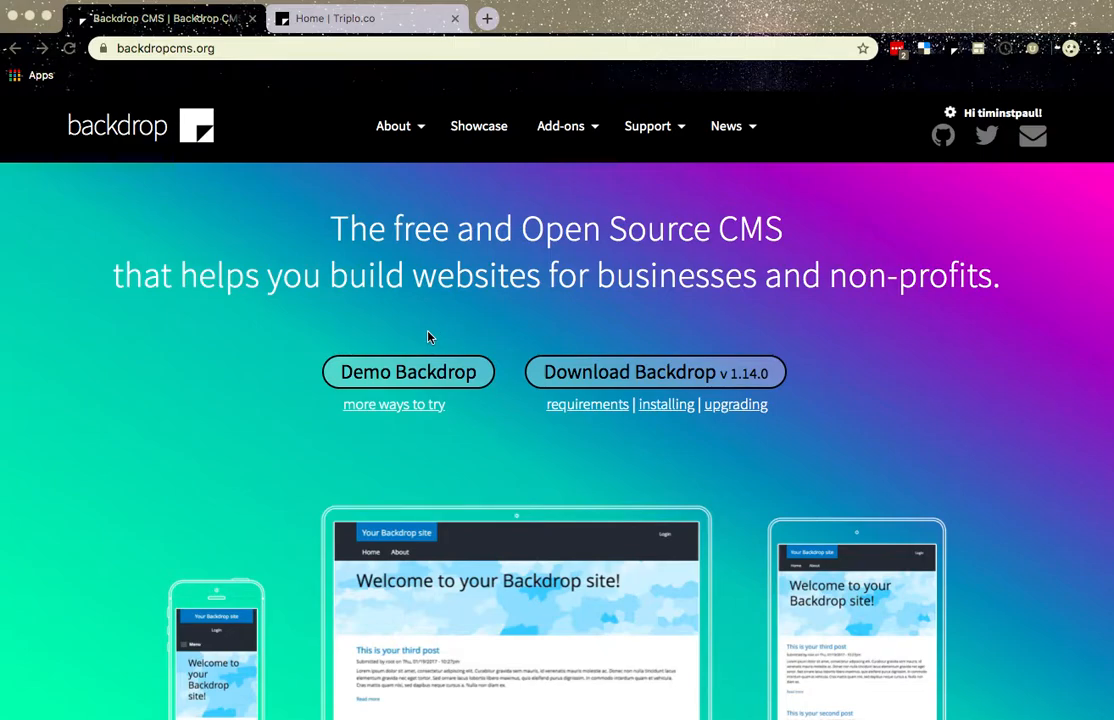
Open the Backdrop demo page from the Backdrop CMS home page
left_click(408, 379)
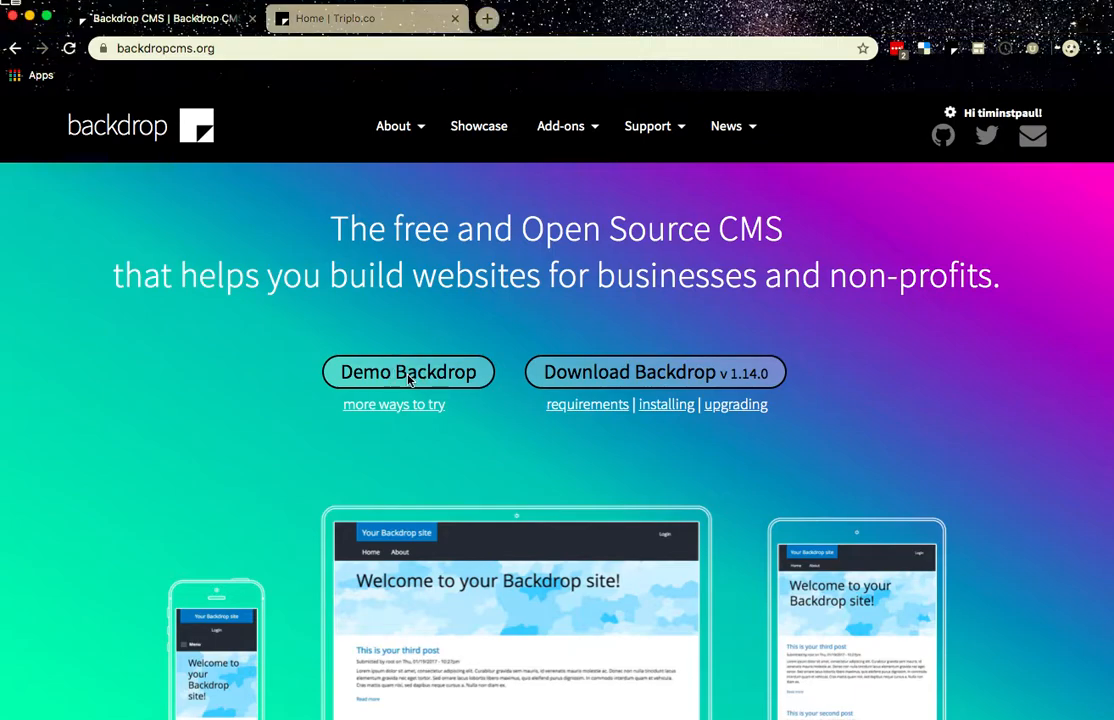
left_click(408, 379)
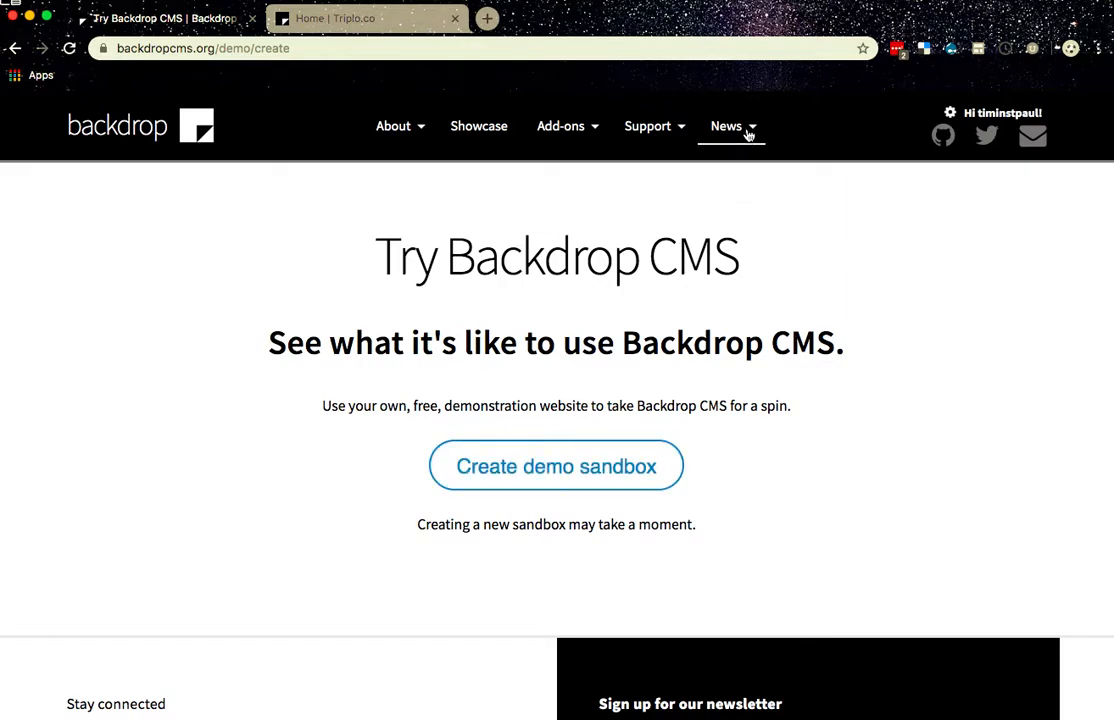
Open the Backdrop CMS 1.14 release post from the site's news and examine its flexible layouts section
mouse_move(750, 132)
left_click(731, 165)
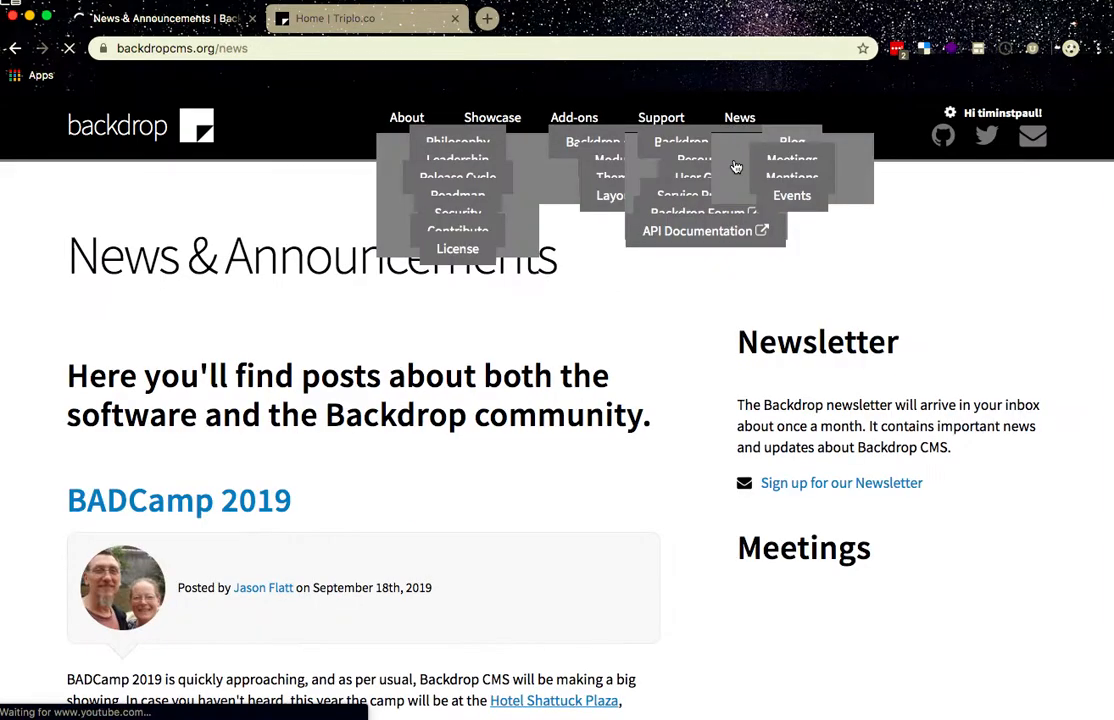
scroll(415, 520, "down", 5)
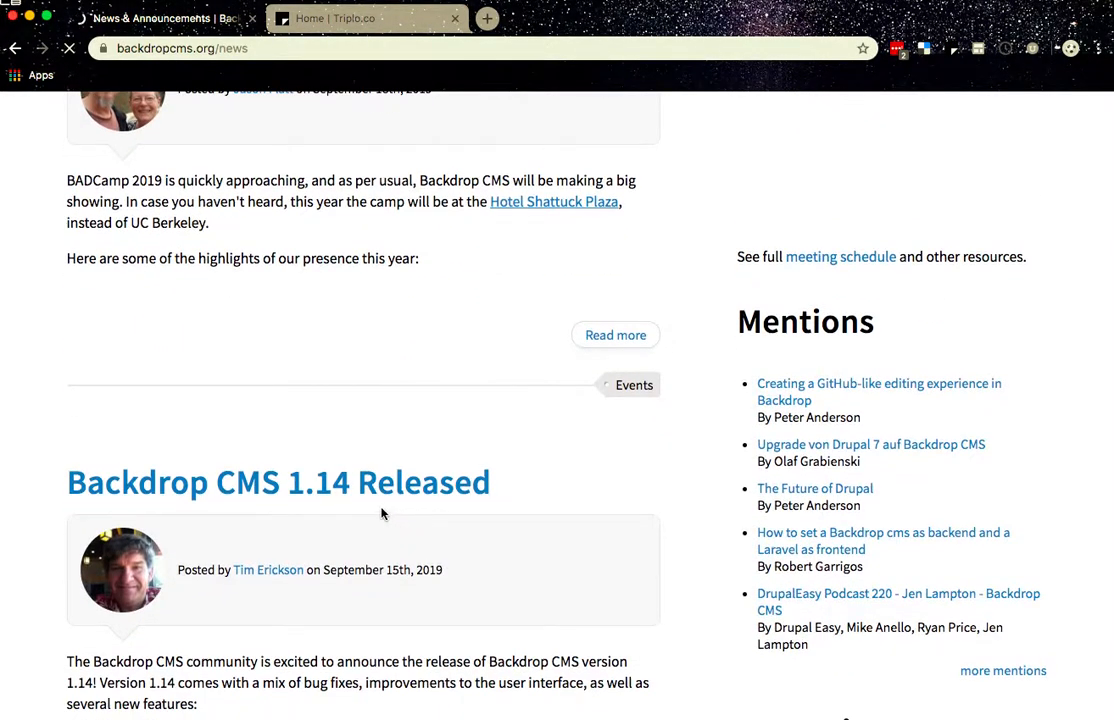
left_click(326, 490)
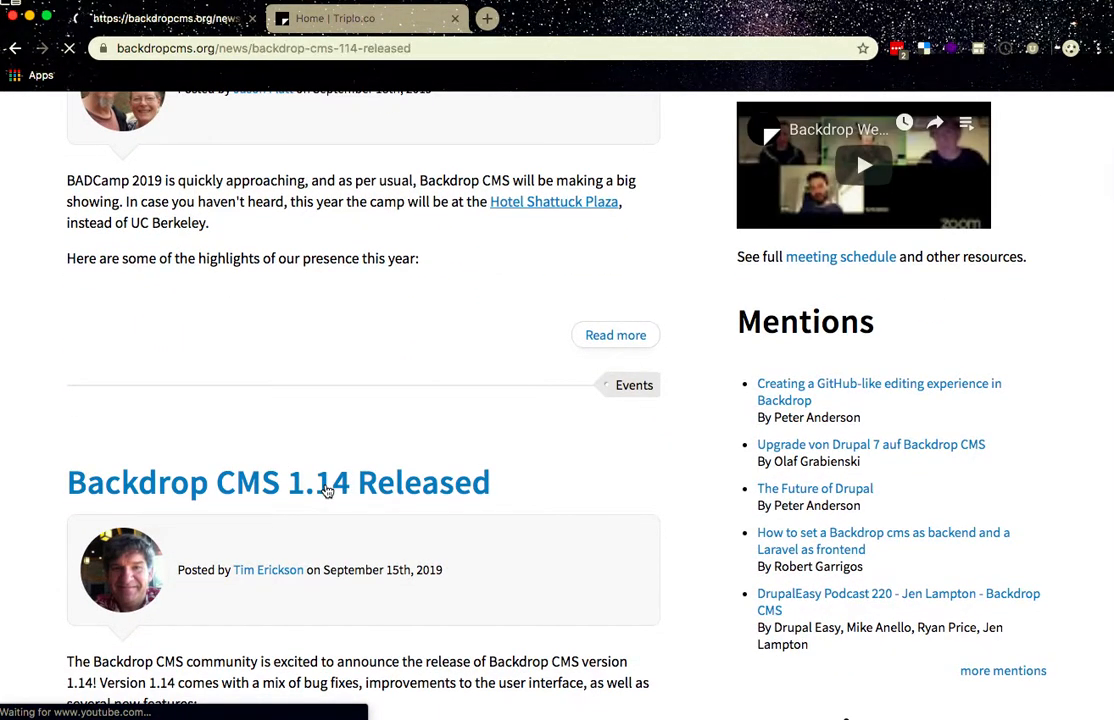
scroll(326, 490, "down", 4)
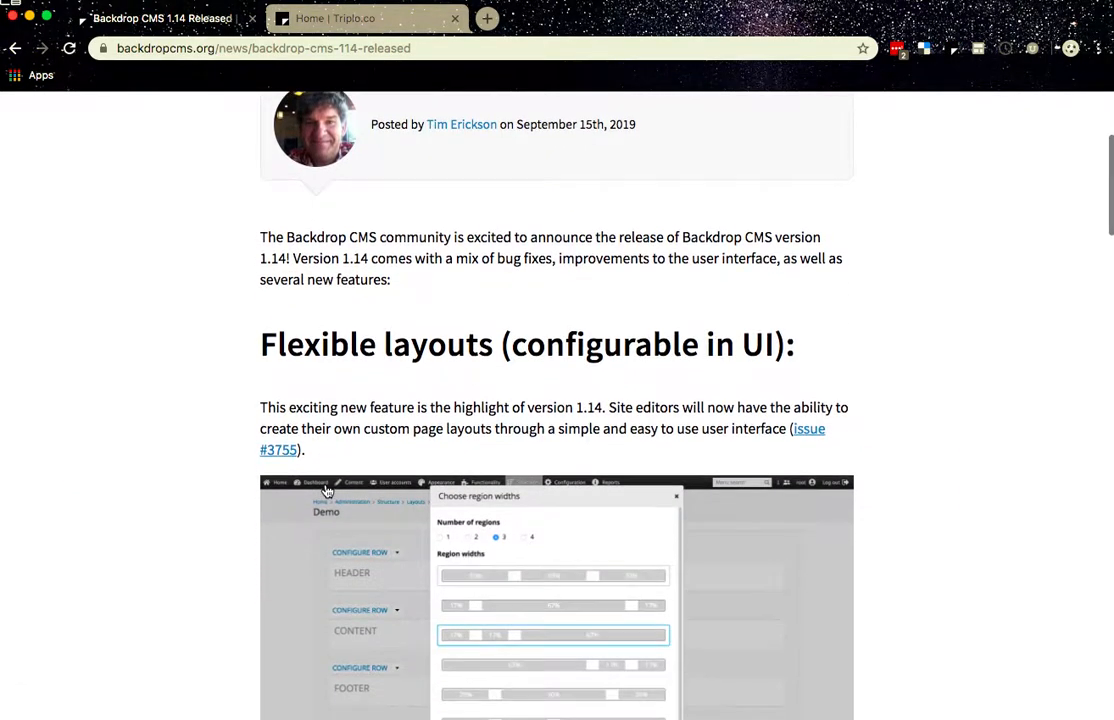
scroll(326, 490, "down", 3)
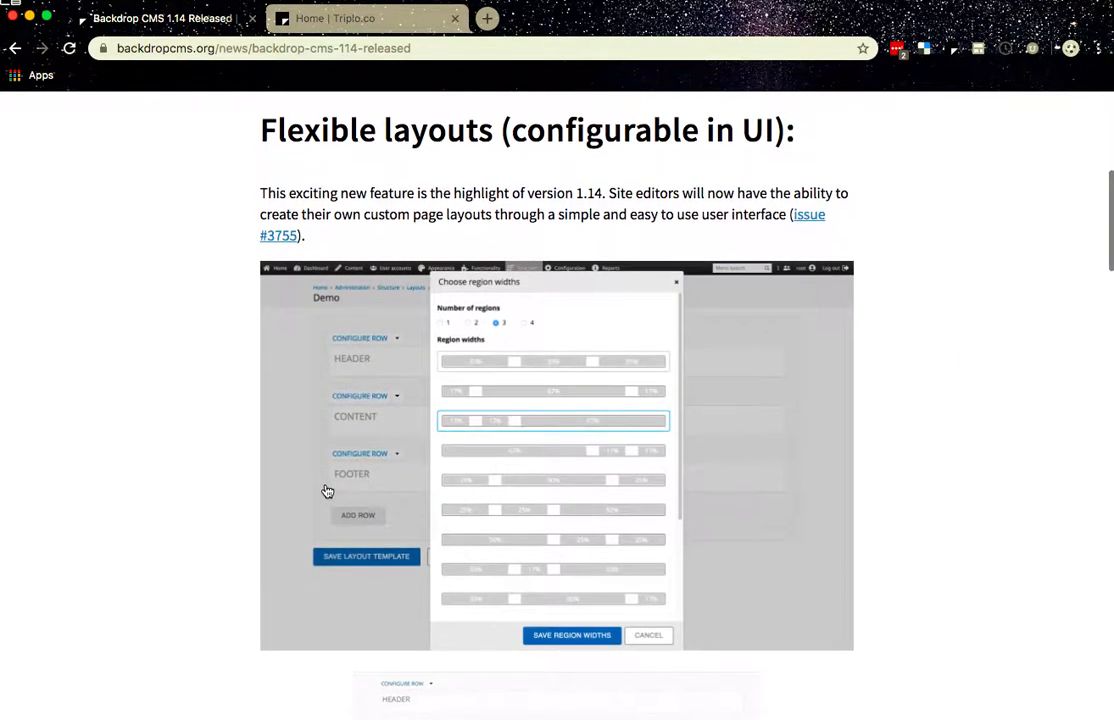
Switch to the Triplo.co site and start adding a flexible layout template from the layout settings
left_click(361, 22)
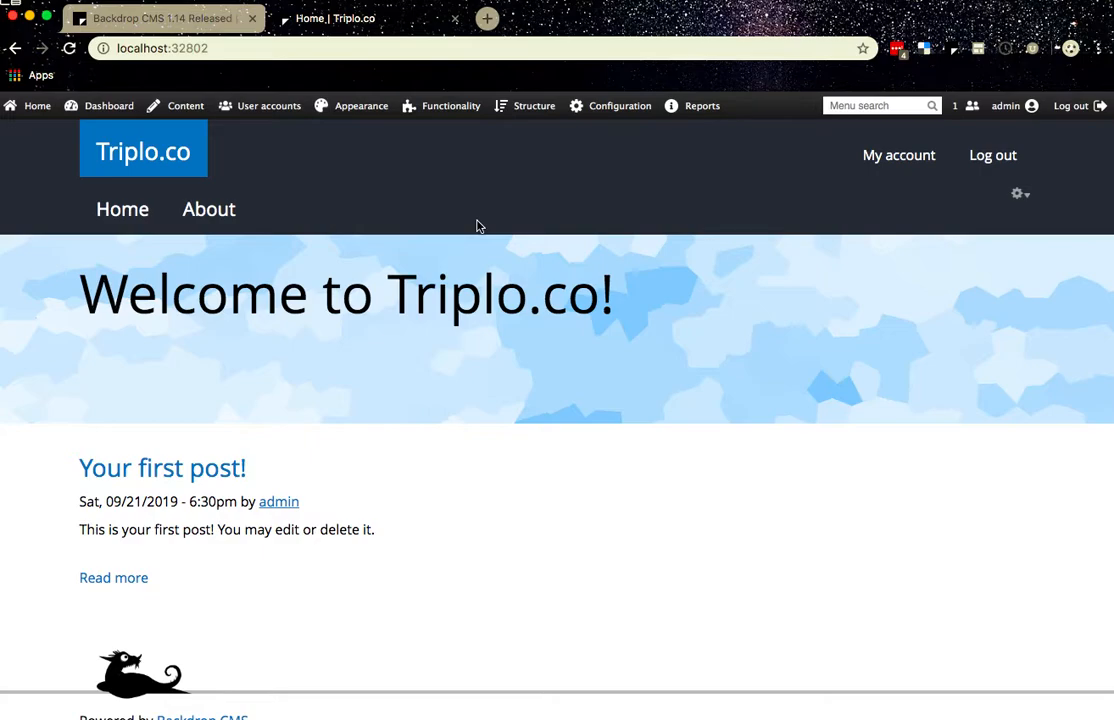
mouse_move(530, 106)
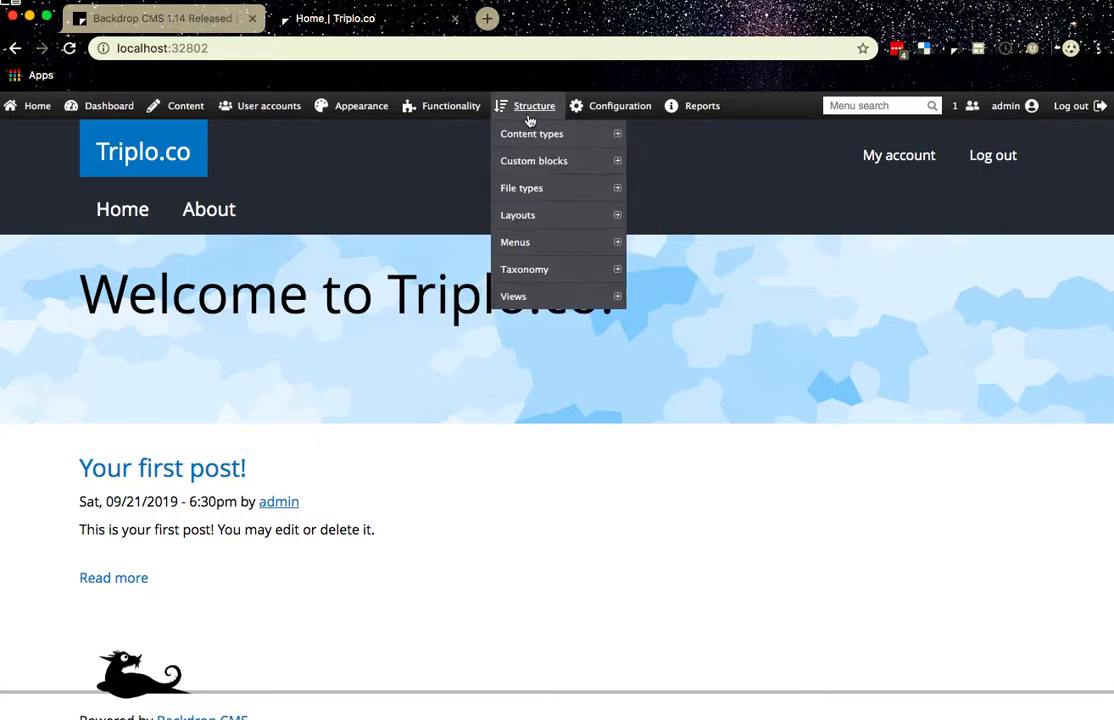
left_click(522, 224)
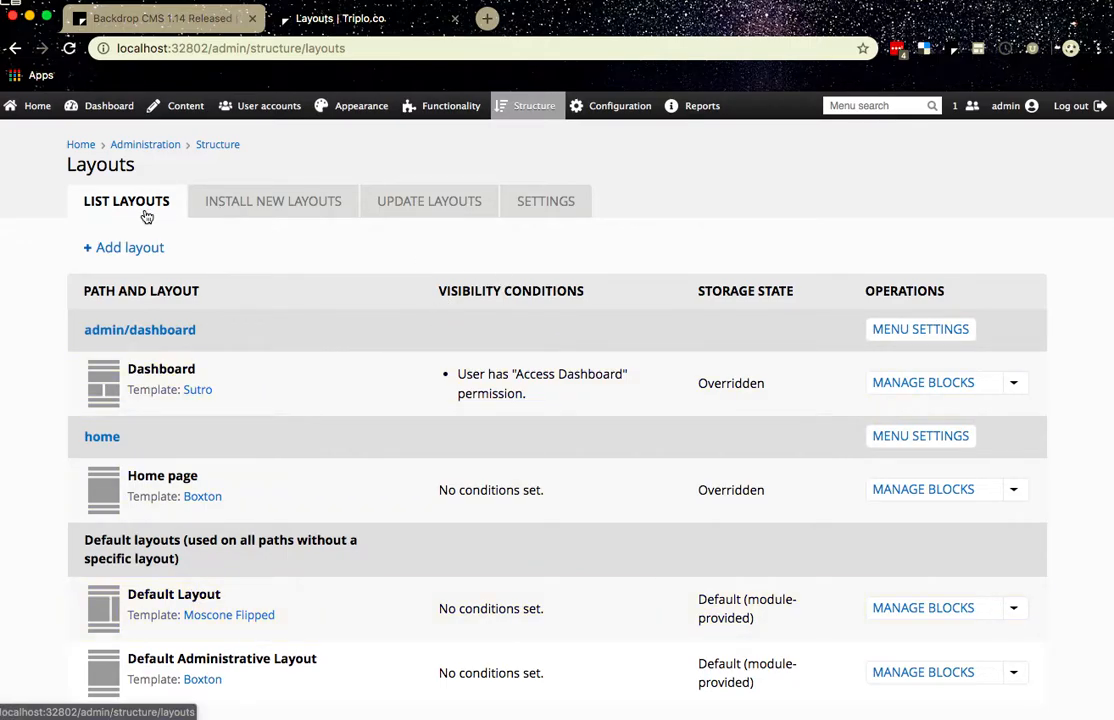
left_click(542, 203)
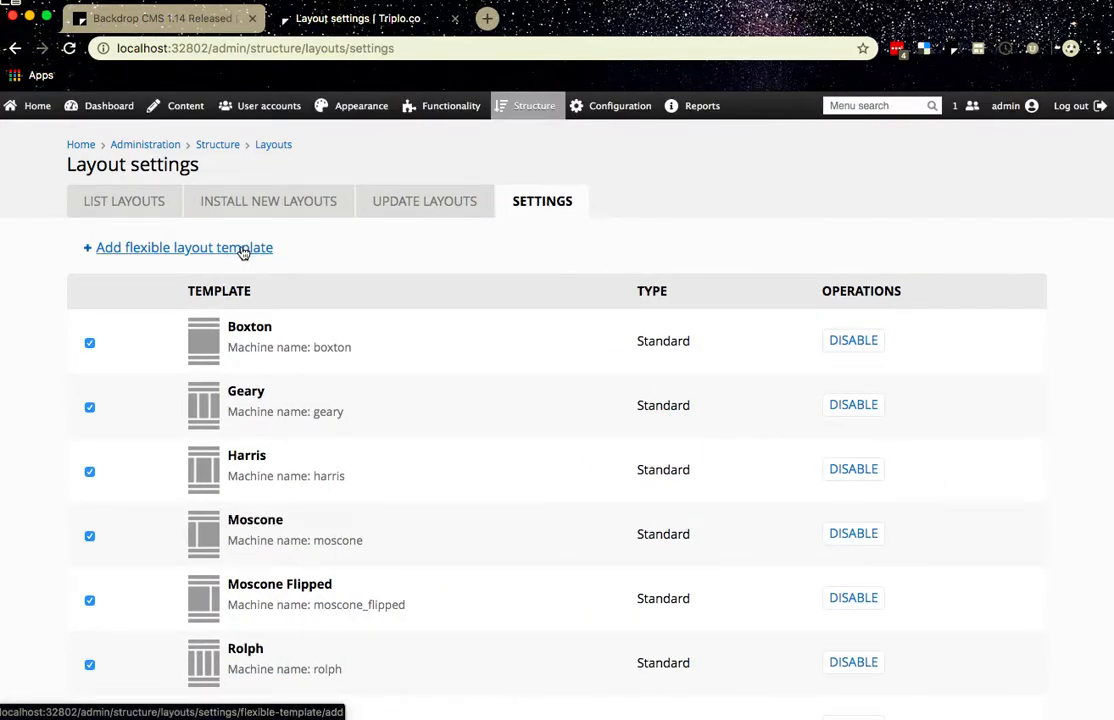
left_click(247, 250)
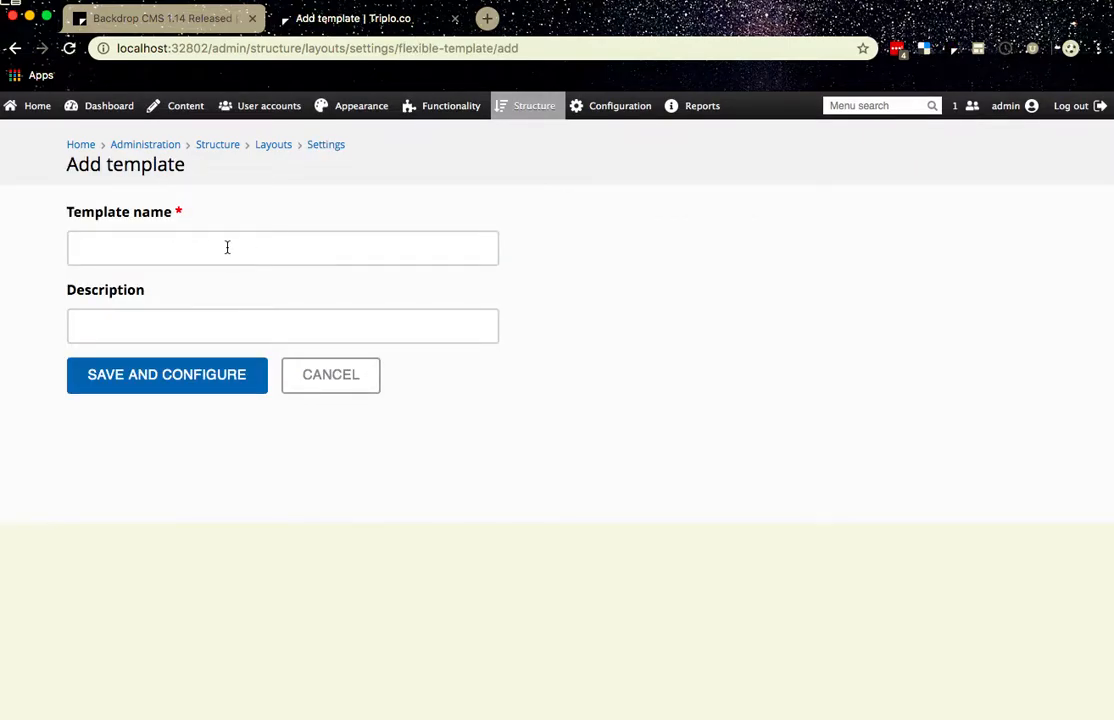
Name the new layout template stpaultim
left_click(211, 248)
type("st paul")
key("BackSpace")
key("BackSpace")
key("BackSpace")
key("BackSpace")
key("BackSpace")
type("paulti")
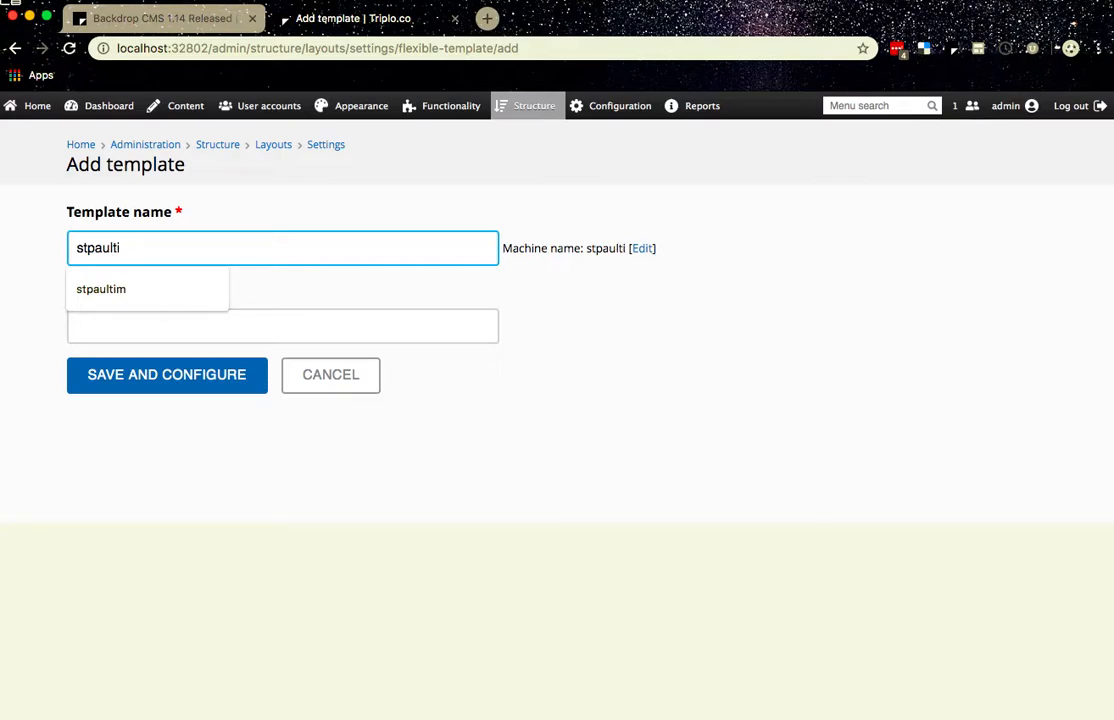
type("m")
Describe the template as "Best Layout Template ever" and save it to continue to its configuration
key("Tab")
key("Tab")
type("Best ")
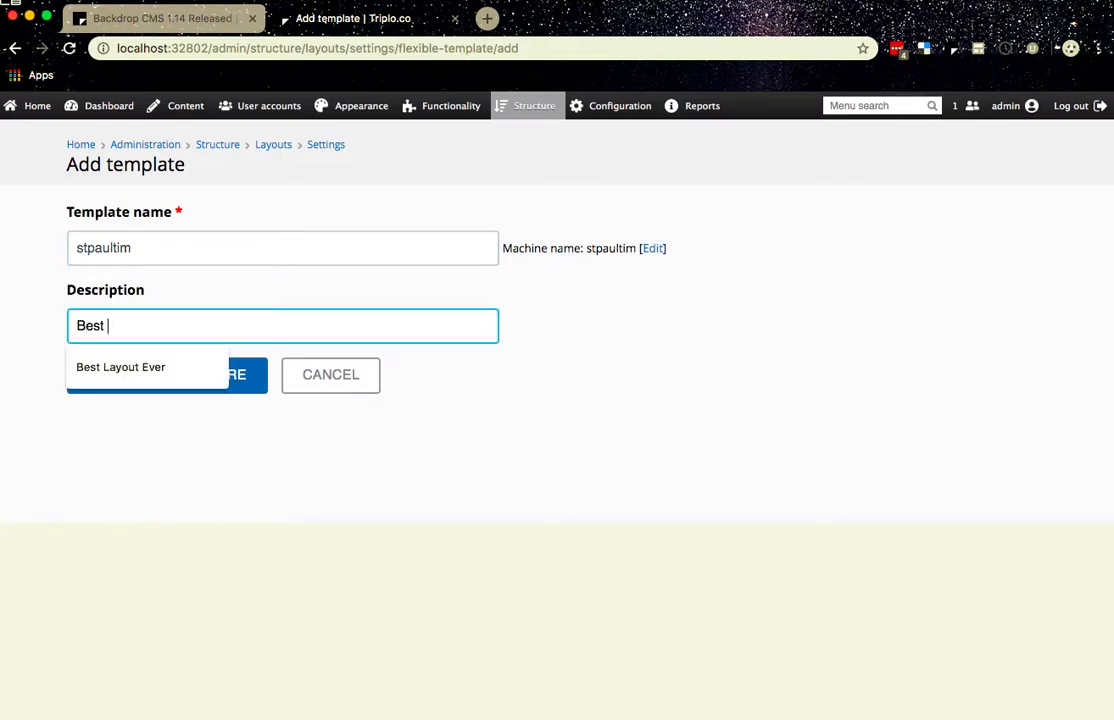
type("Layout Template ever")
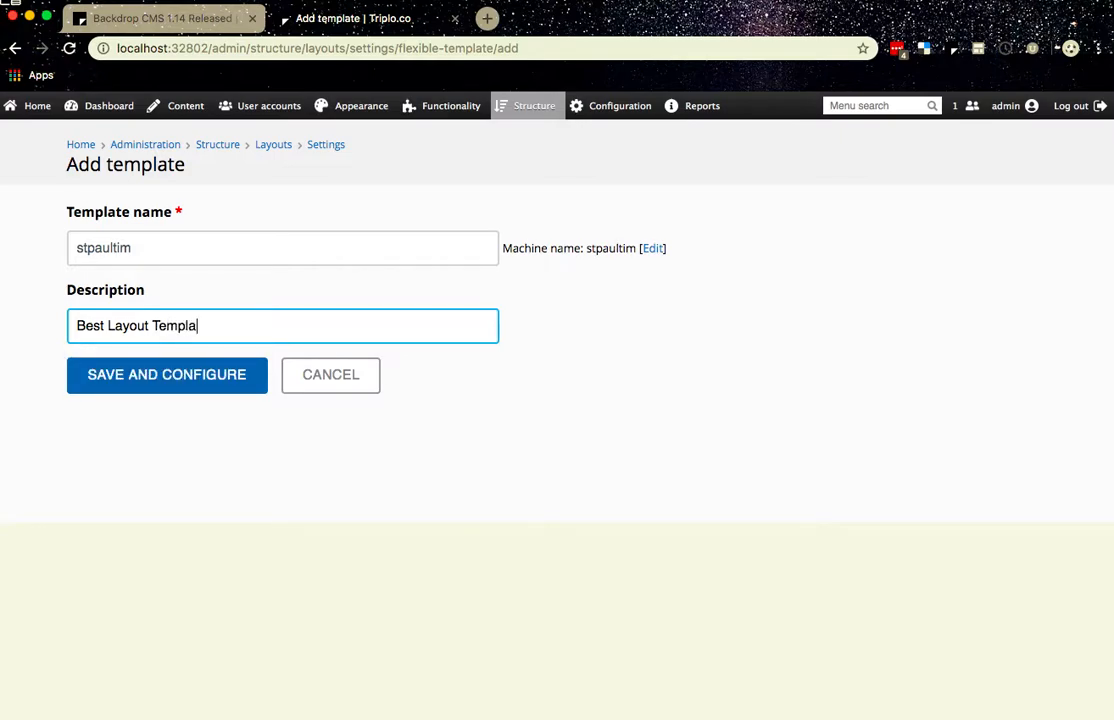
key("BackSpace")
key("BackSpace")
key("BackSpace")
type("ver")
left_click(155, 375)
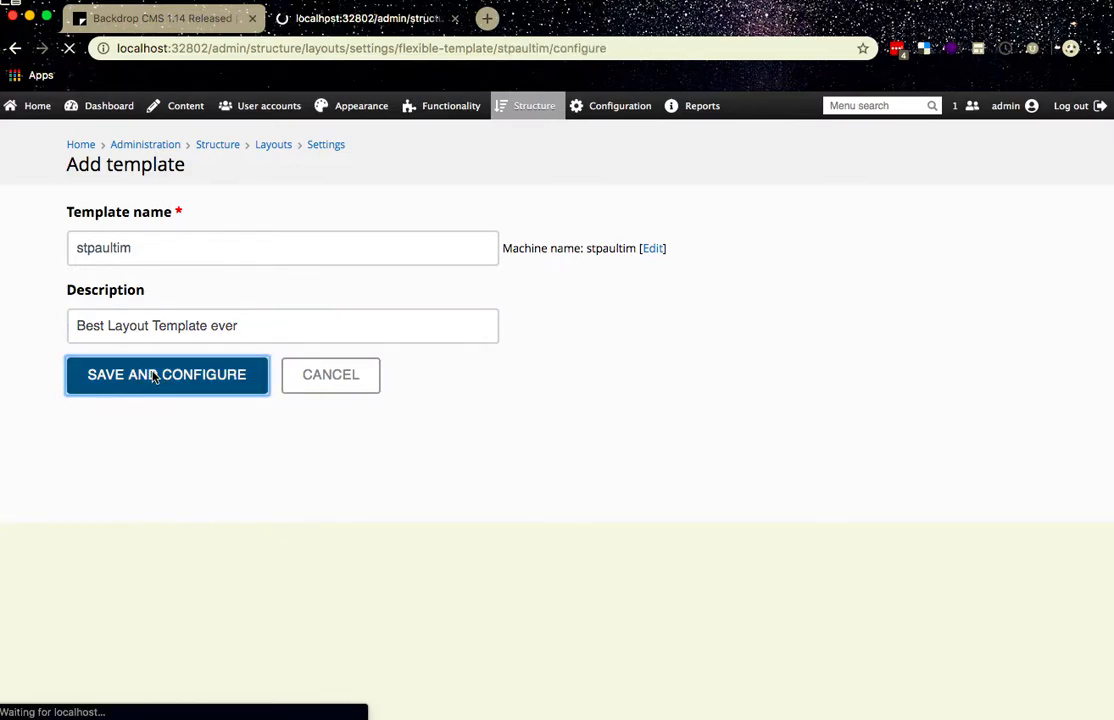
Start a new row in the template with two regions at widths of 33% and 67%
scroll(153, 372, "down", 1)
scroll(153, 372, "down", 3)
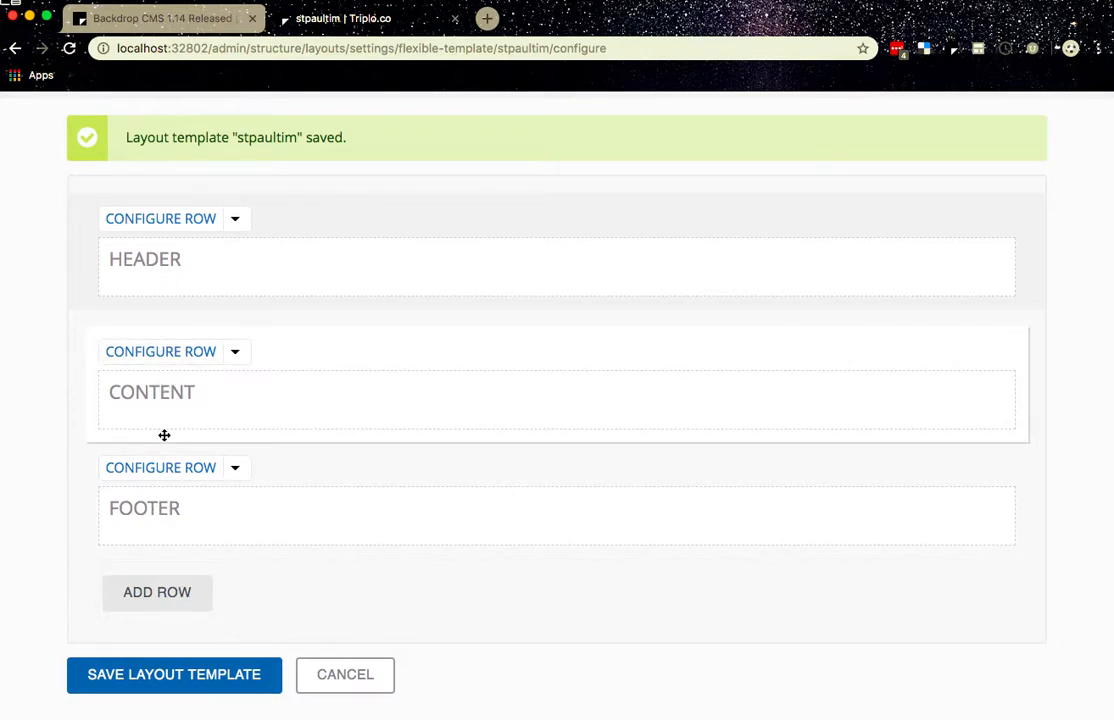
left_click(170, 596)
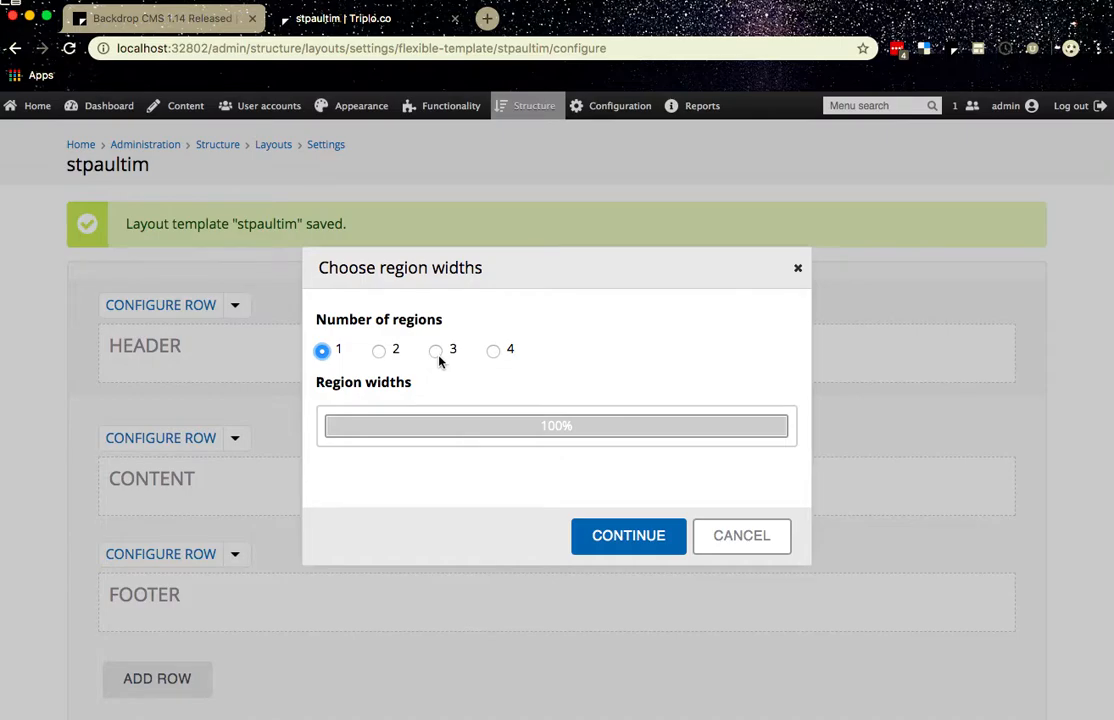
left_click(379, 350)
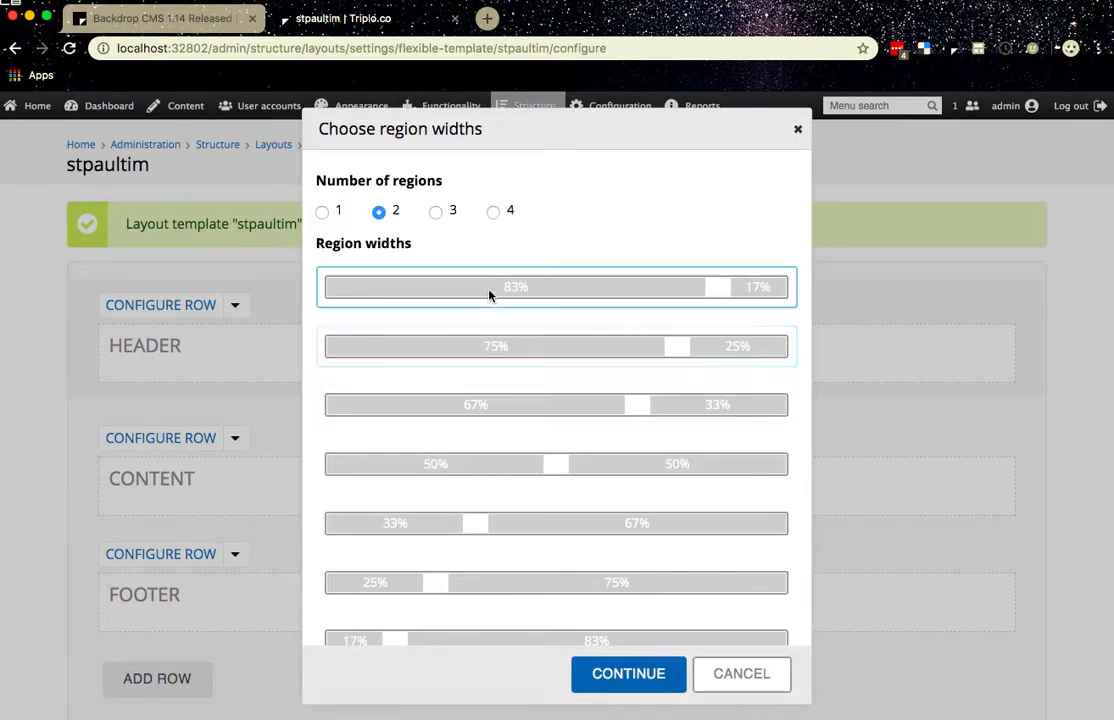
left_click(448, 522)
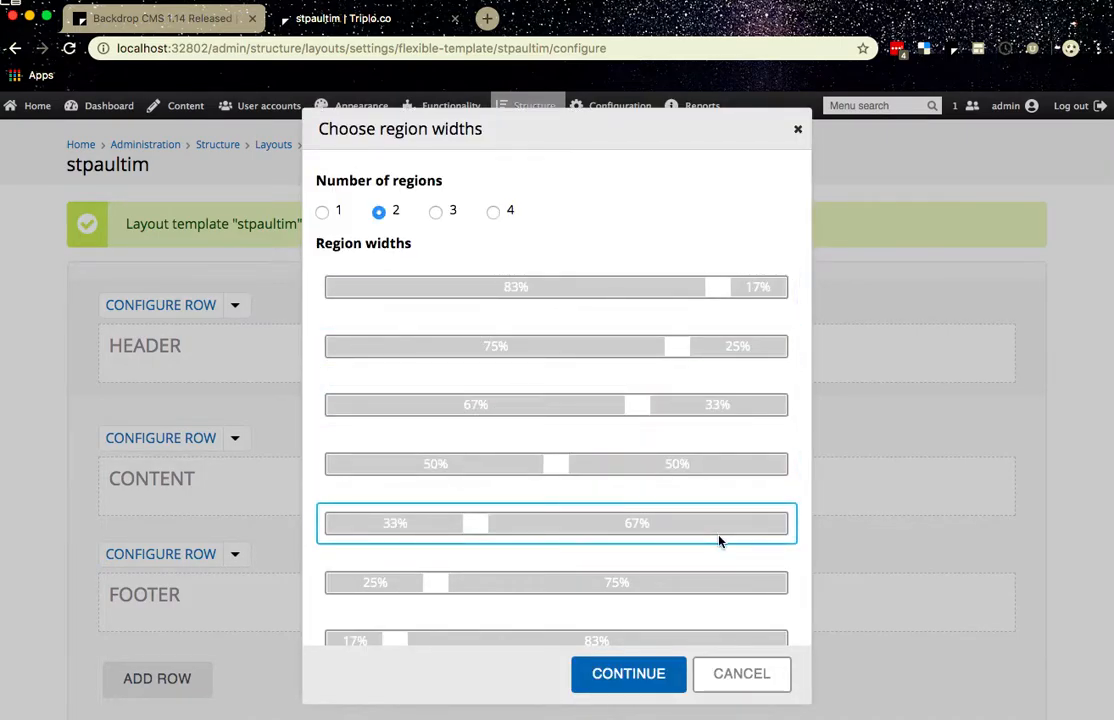
left_click(630, 676)
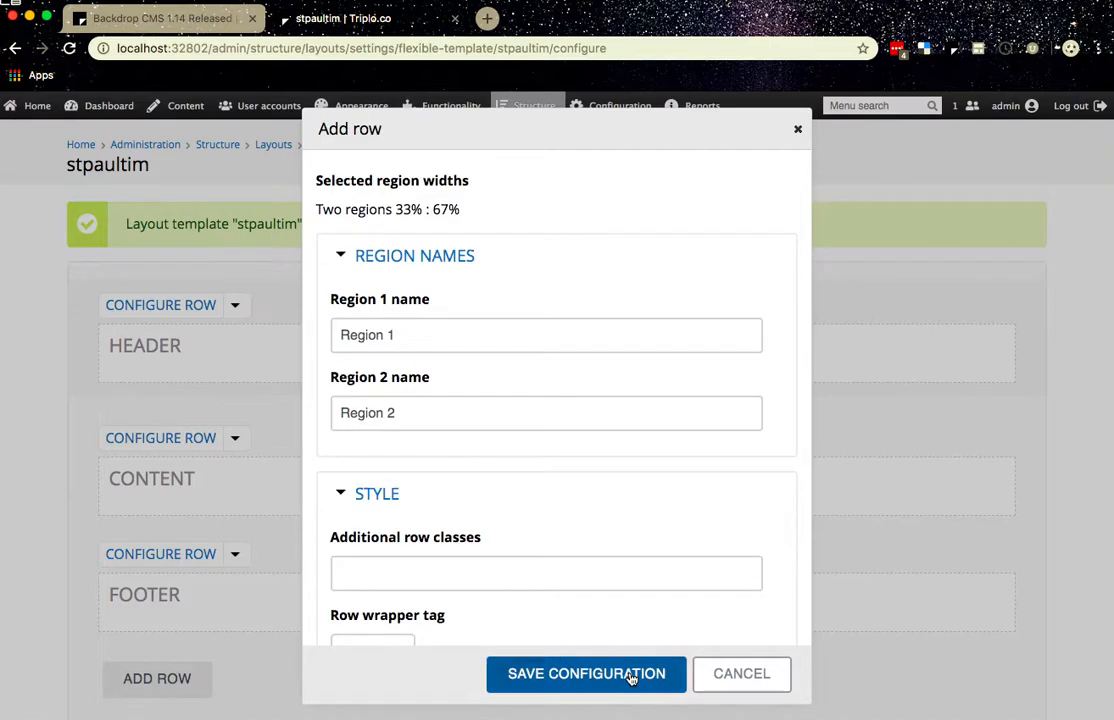
Name the new row's regions Demo Left and Demo Right, and save the row configuration with its default style
triple_click(413, 341)
type("Ho")
key("BackSpace")
type("er")
key("BackSpace")
key("BackSpace")
key("BackSpace")
type("Dem")
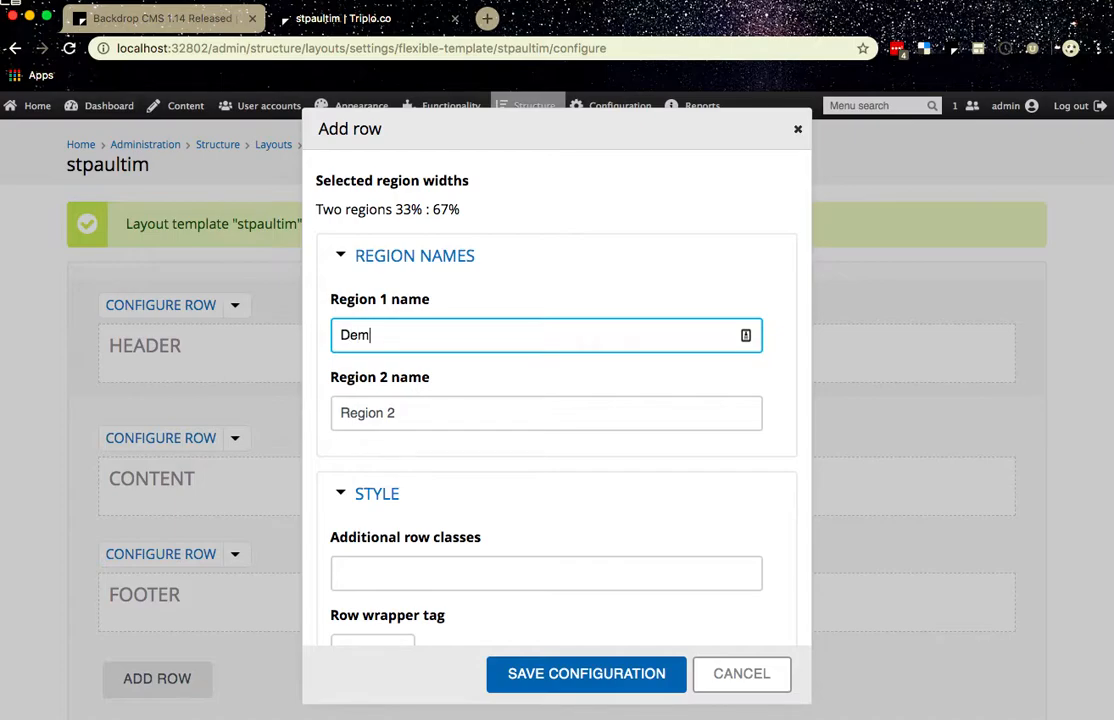
type("o Left")
key("Tab")
type("Demo Right")
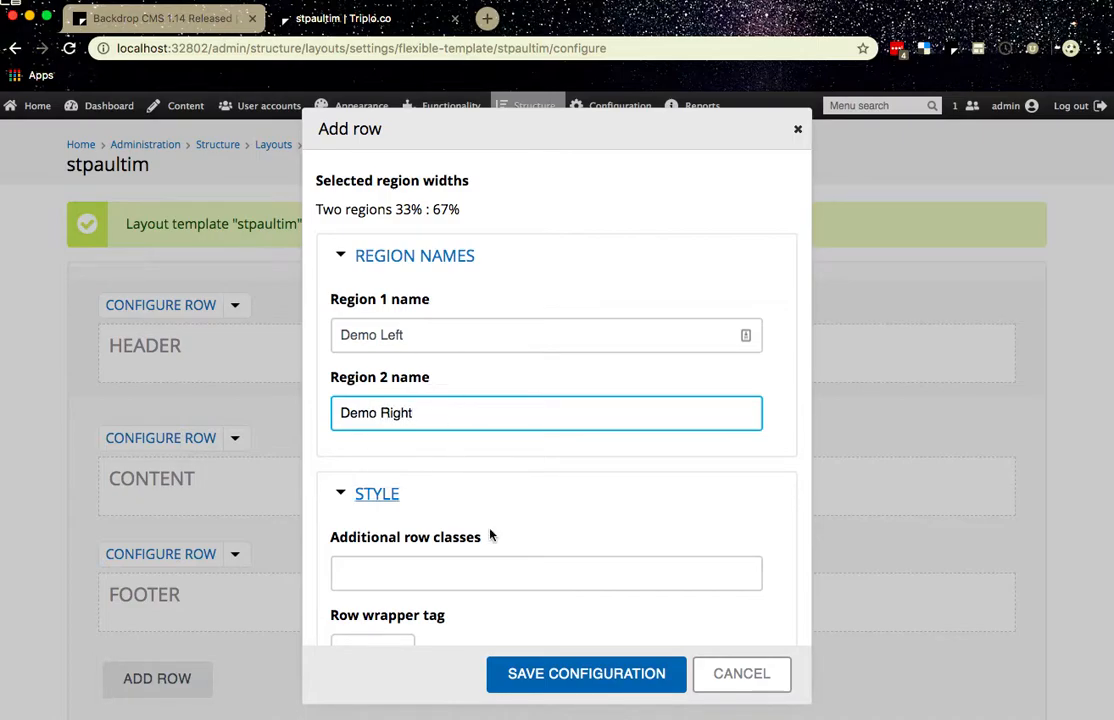
scroll(490, 536, "down", 3)
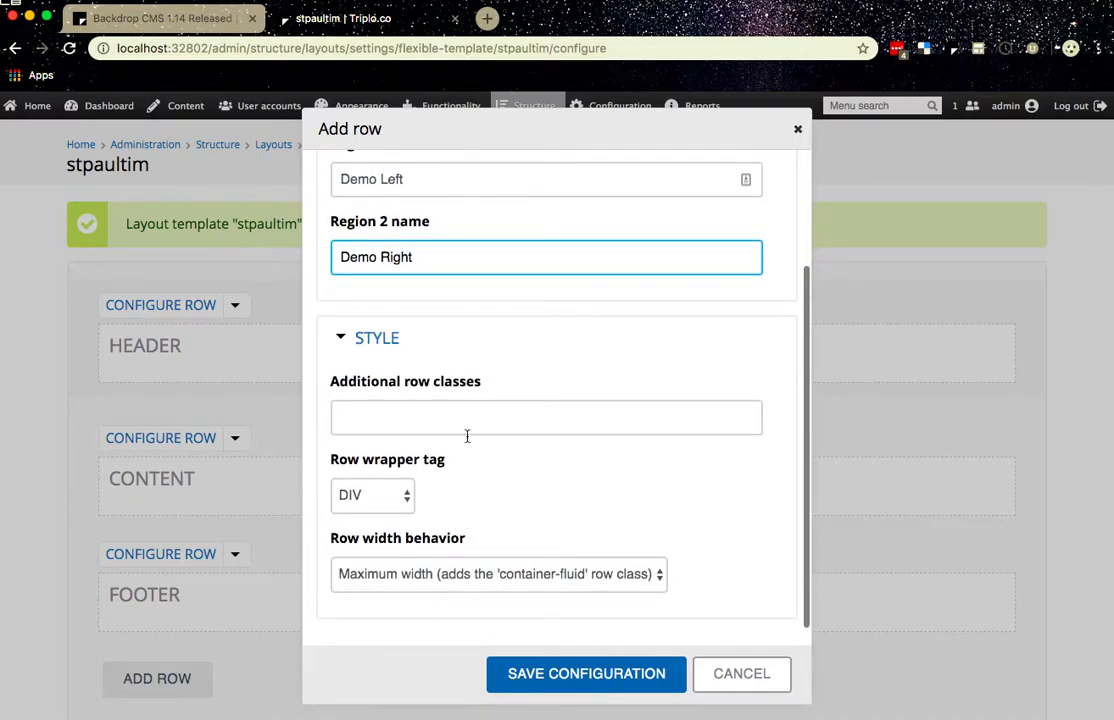
scroll(503, 500, "down", 1)
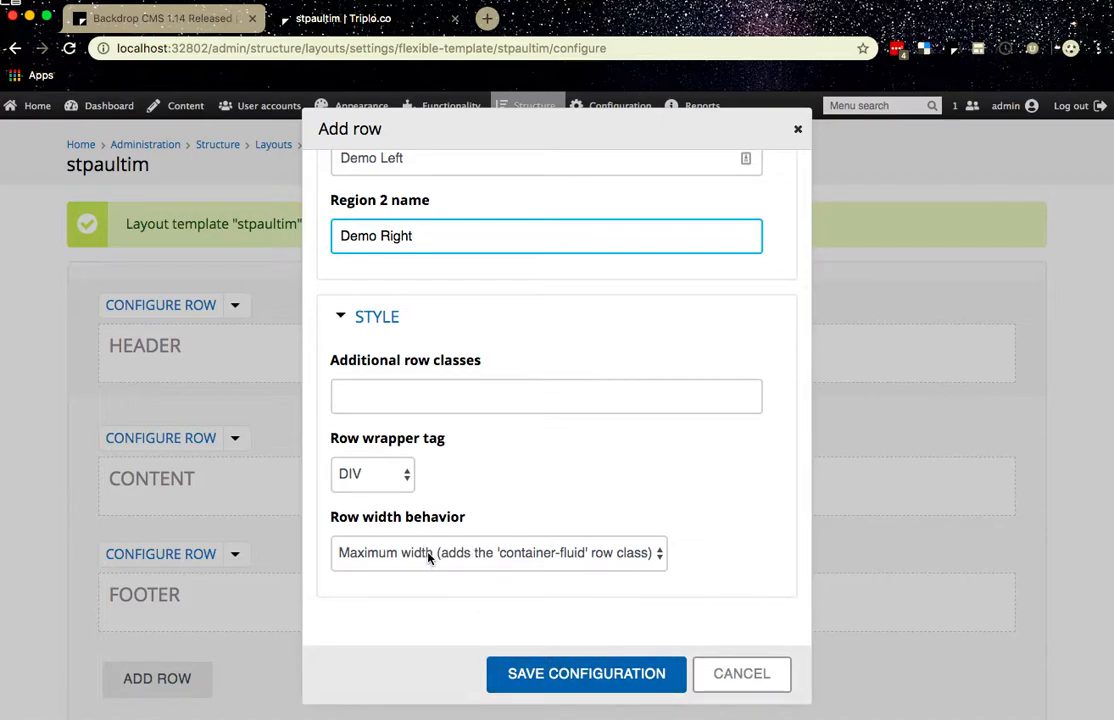
left_click(565, 673)
Move the Demo Left and Demo Right row between the Header and Content rows and save the layout template
scroll(522, 577, "down", 3)
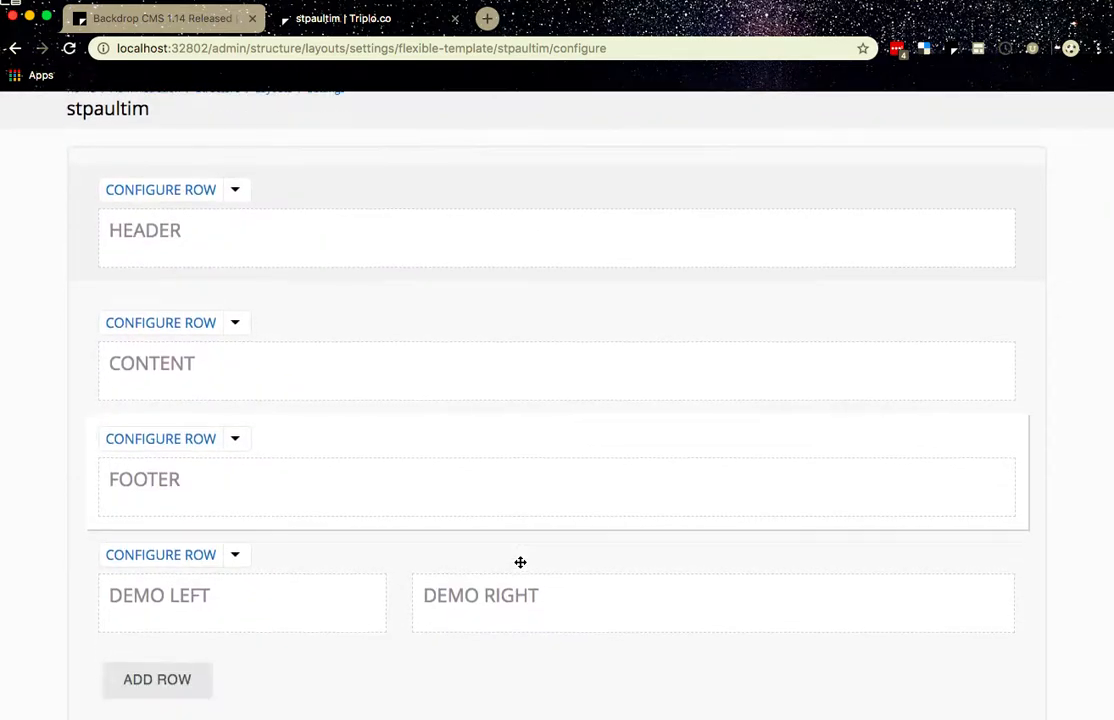
left_click_drag(290, 468, 285, 340)
mouse_move(298, 214)
left_mouse_down()
mouse_move(296, 450)
mouse_move(301, 218)
left_mouse_up()
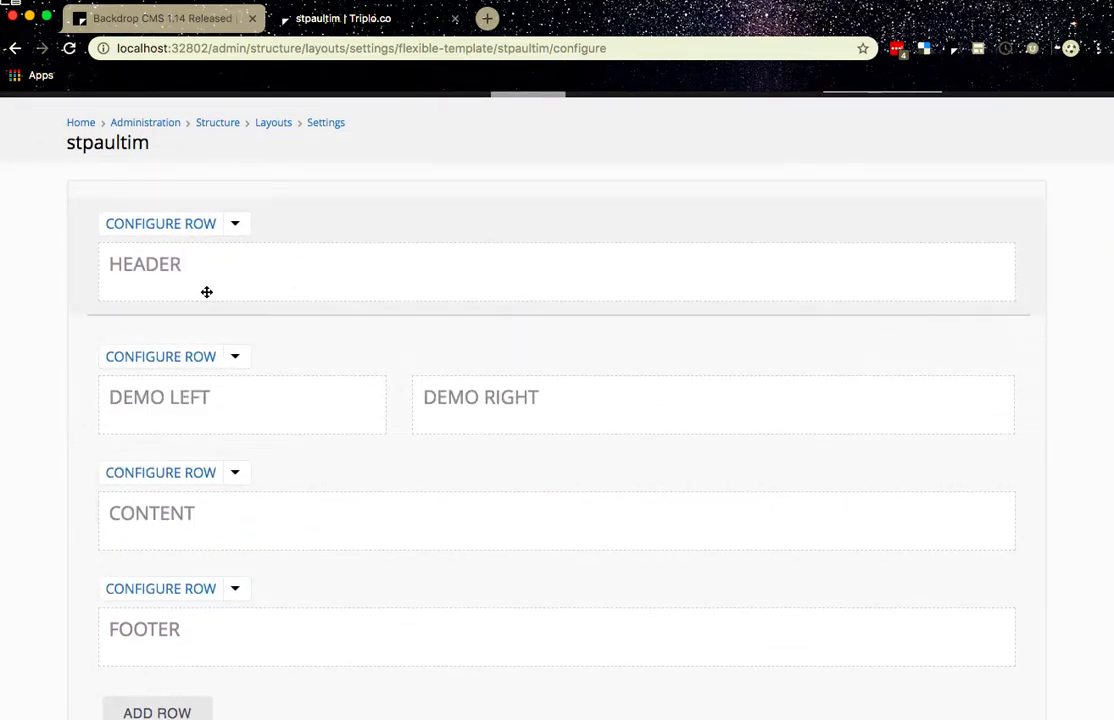
scroll(197, 397, "down", 2)
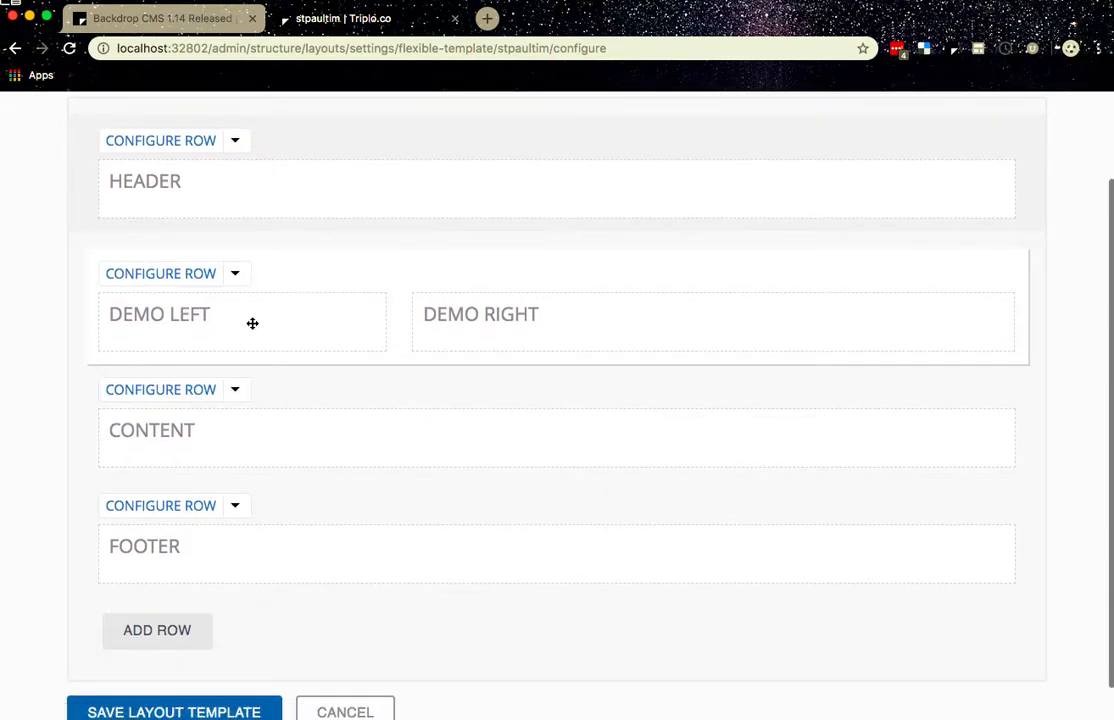
scroll(170, 672, "down", 1)
left_click(160, 675)
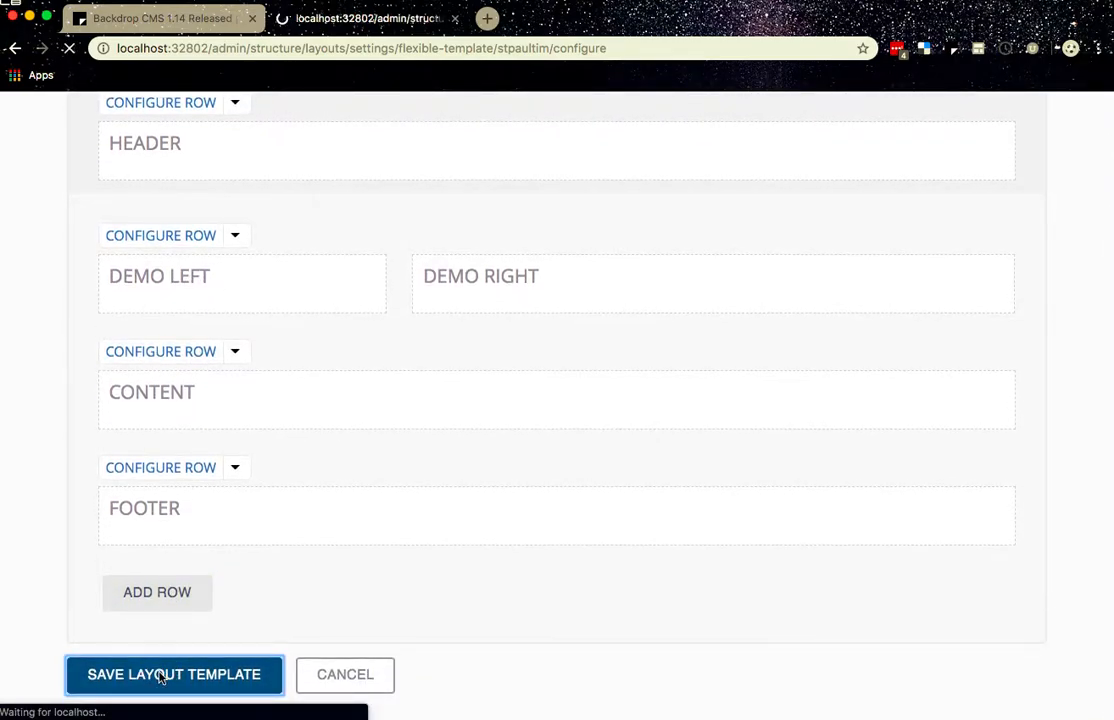
Change the Footer row to three equal regions of 33% each and save the region widths
scroll(162, 680, "down", 5)
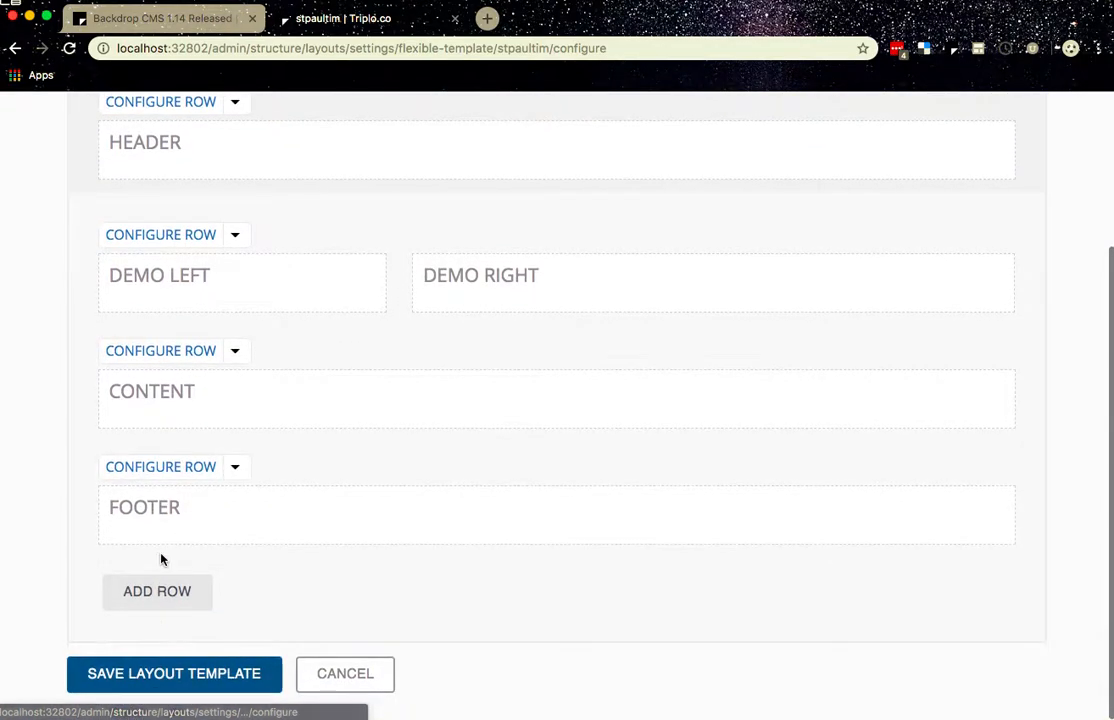
left_click(172, 467)
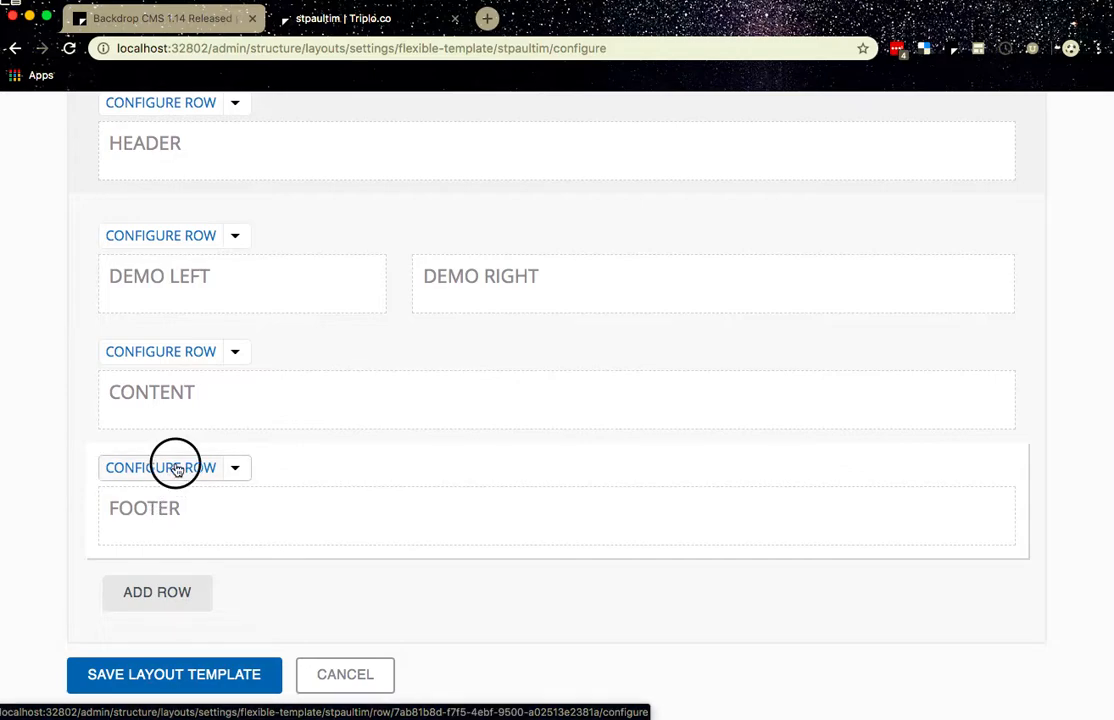
left_click(390, 356)
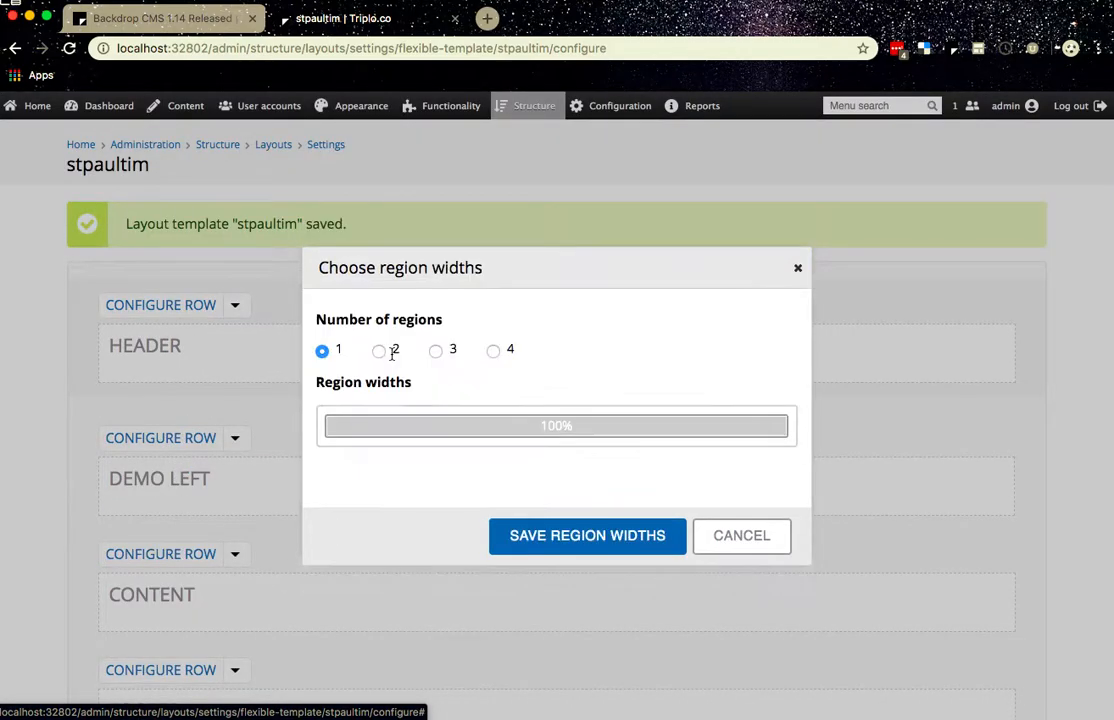
left_click(436, 351)
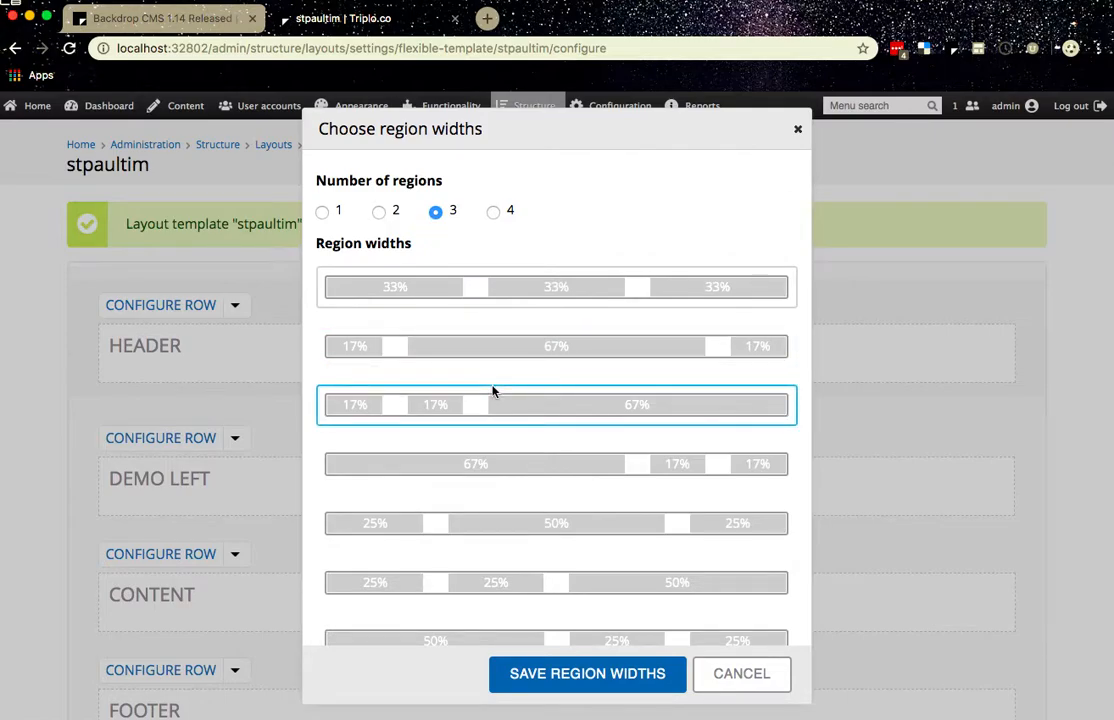
left_click(572, 677)
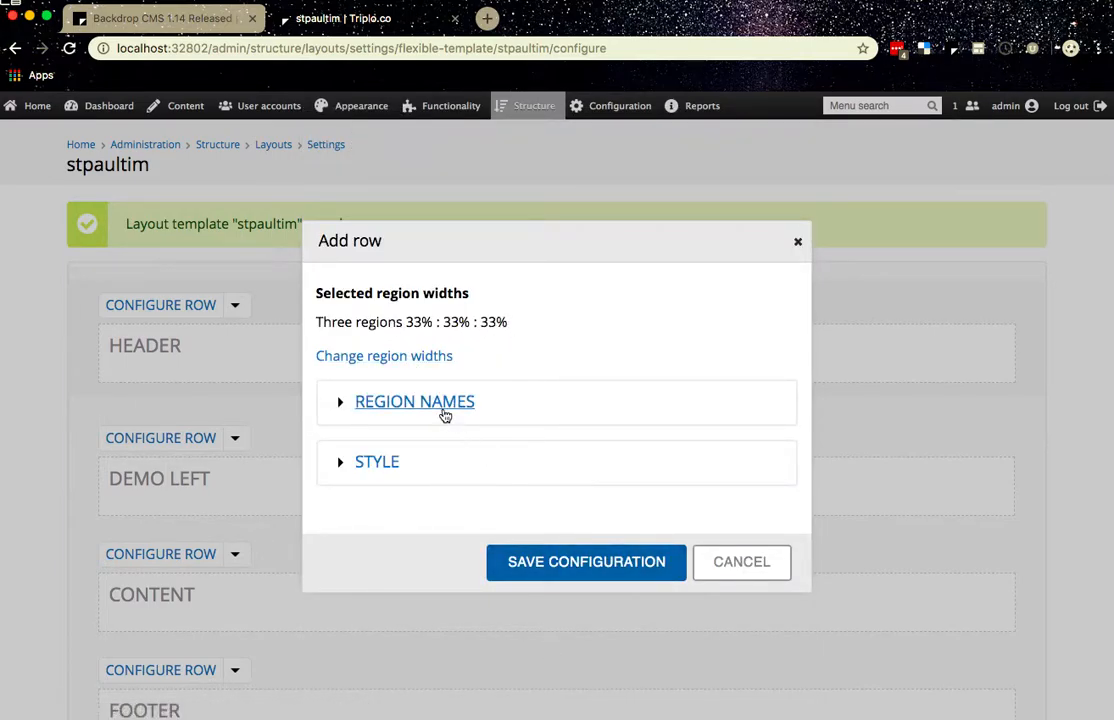
Name the Footer row's three regions Footer Left, Footer Center and Footer Right, and save the row configuration with its default style
left_click(444, 412)
left_click(390, 338)
double_click(390, 338)
type("Footer Left")
key("Tab")
type("F")
key("Tab")
type("Fo")
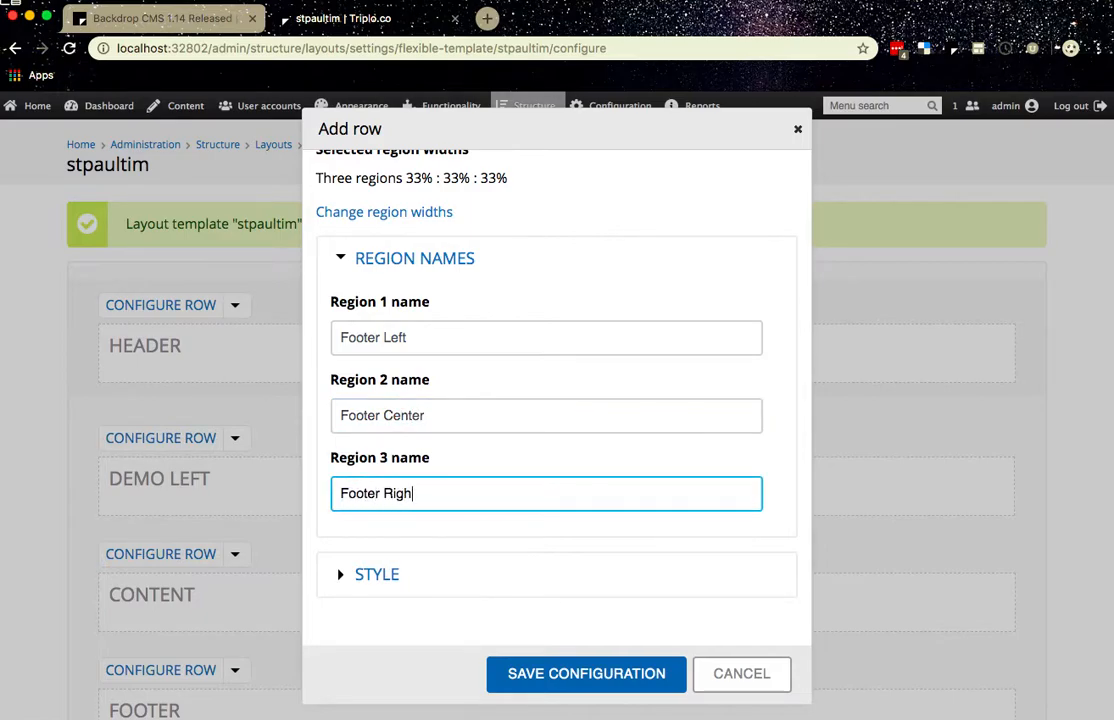
left_click(380, 578)
scroll(395, 400, "down", 4)
scroll(380, 515, "down", 1)
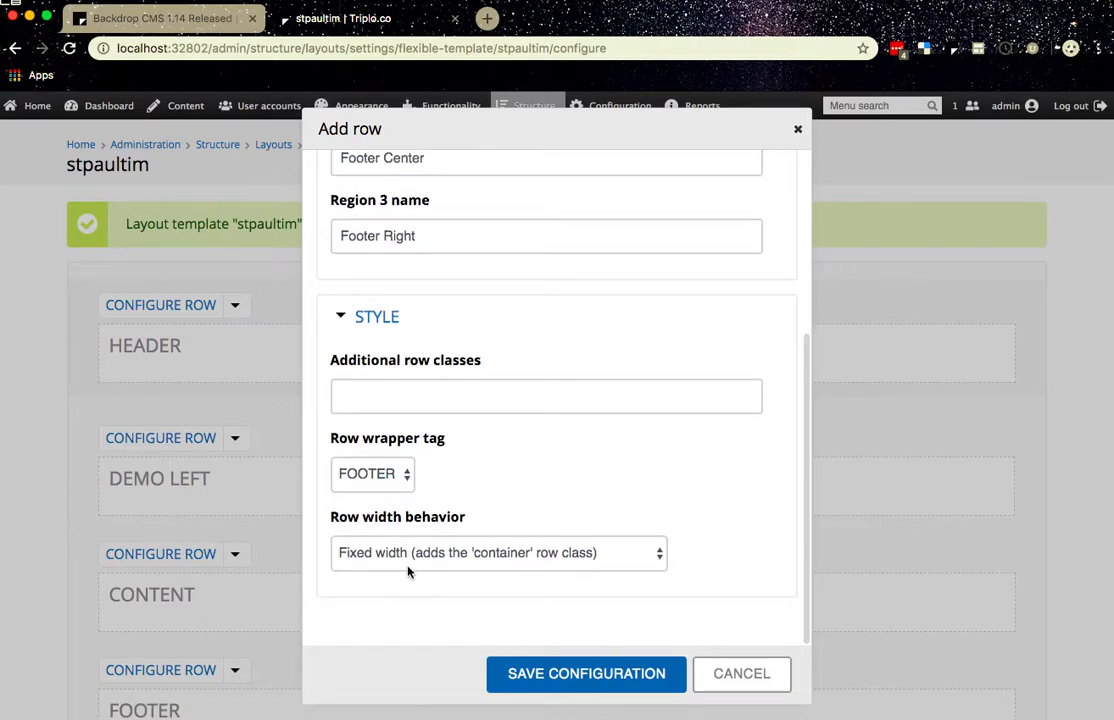
left_click(575, 675)
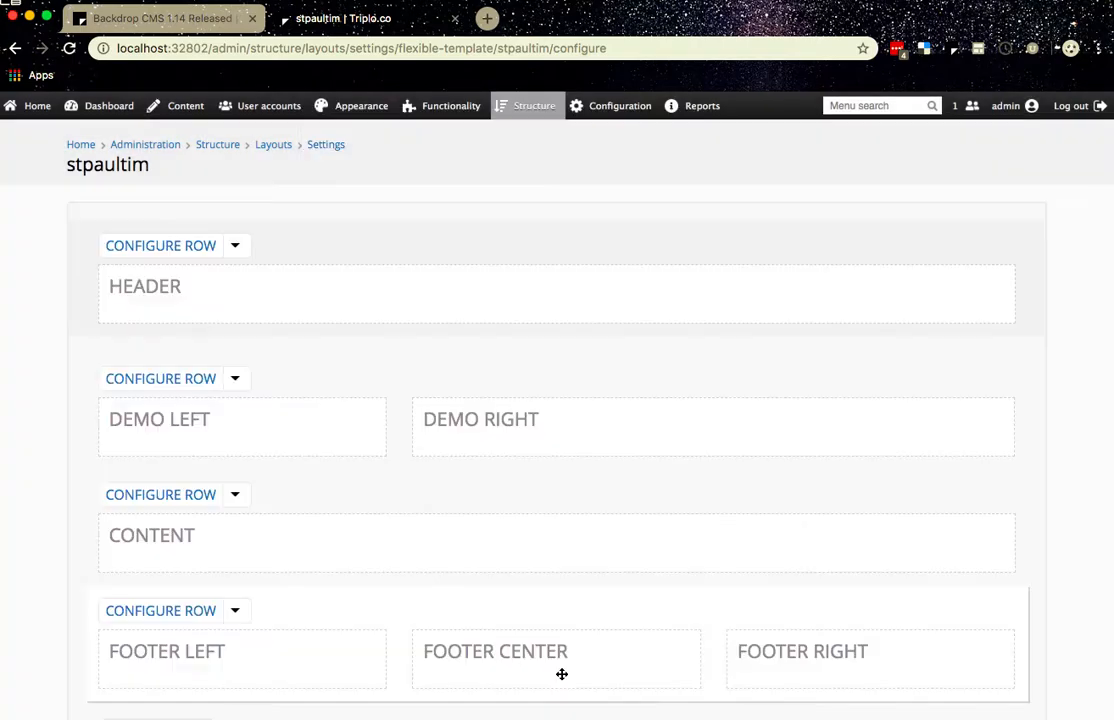
Review the rearranged rows and save the layout template
scroll(562, 674, "down", 3)
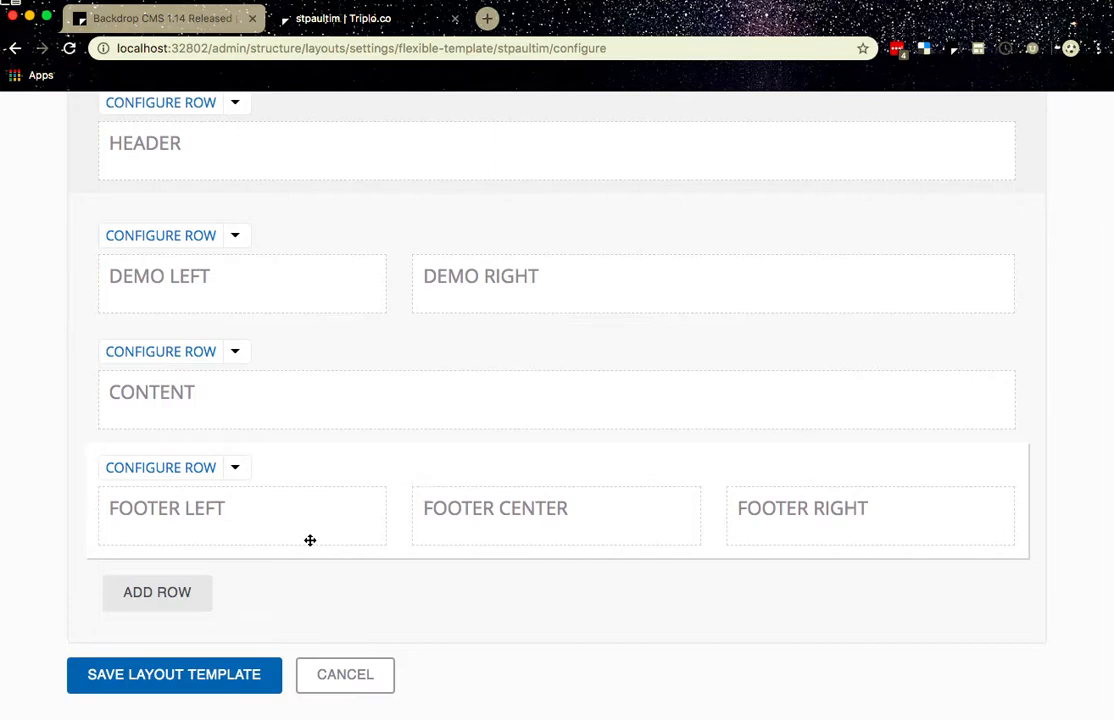
scroll(662, 548, "up", 3)
scroll(662, 548, "down", 3)
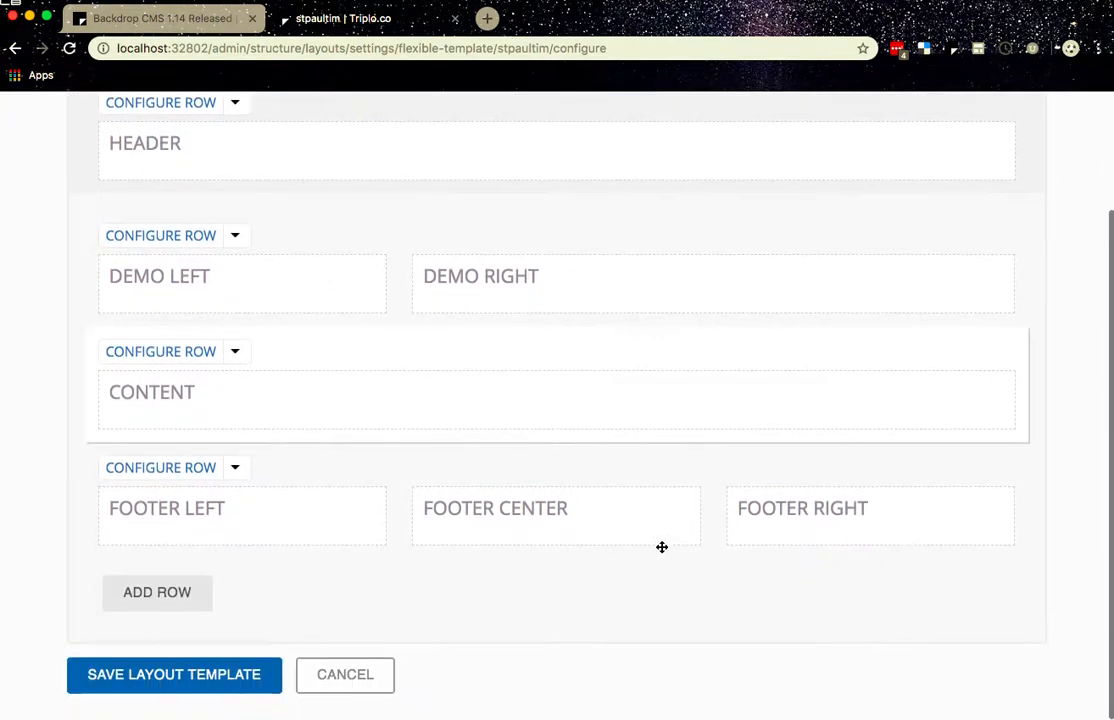
left_click(180, 677)
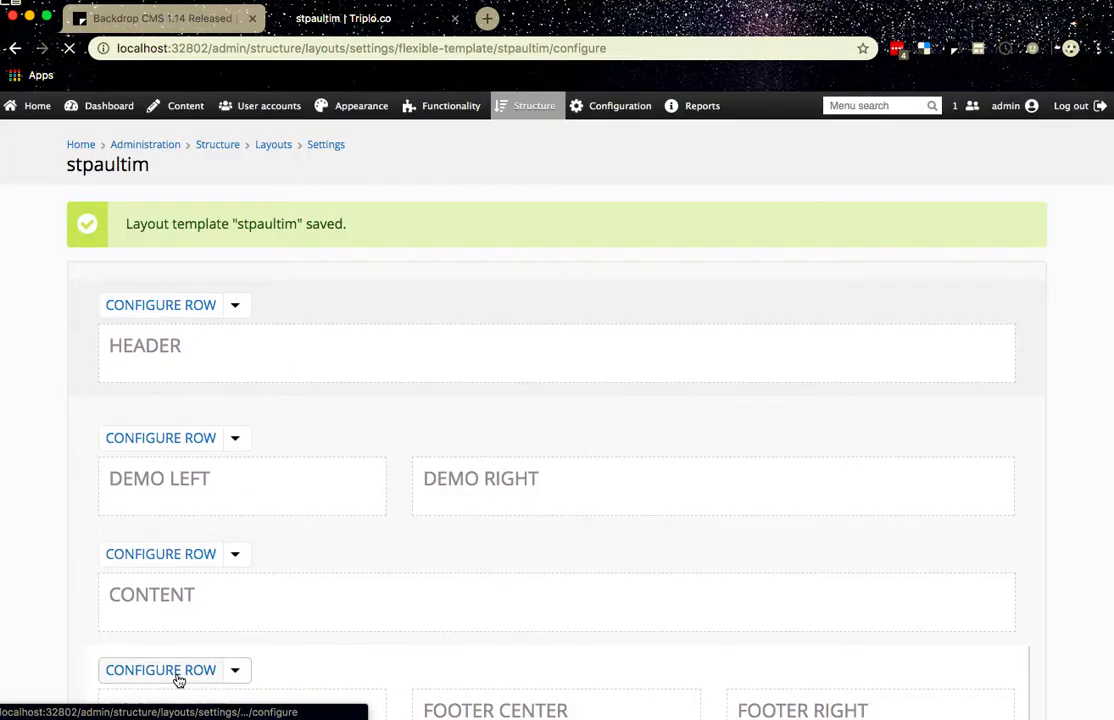
Return to the layout settings and examine the stpaultim template's entry among the available templates
scroll(186, 656, "down", 1)
scroll(186, 660, "down", 3)
scroll(183, 200, "up", 3)
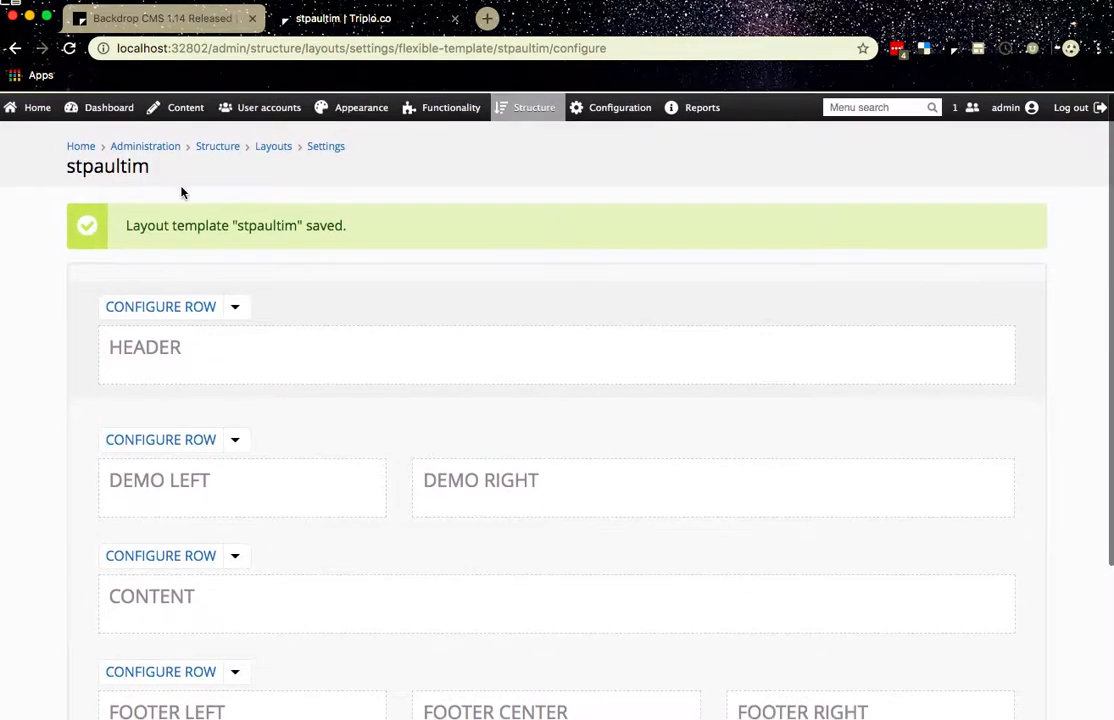
left_click(329, 145)
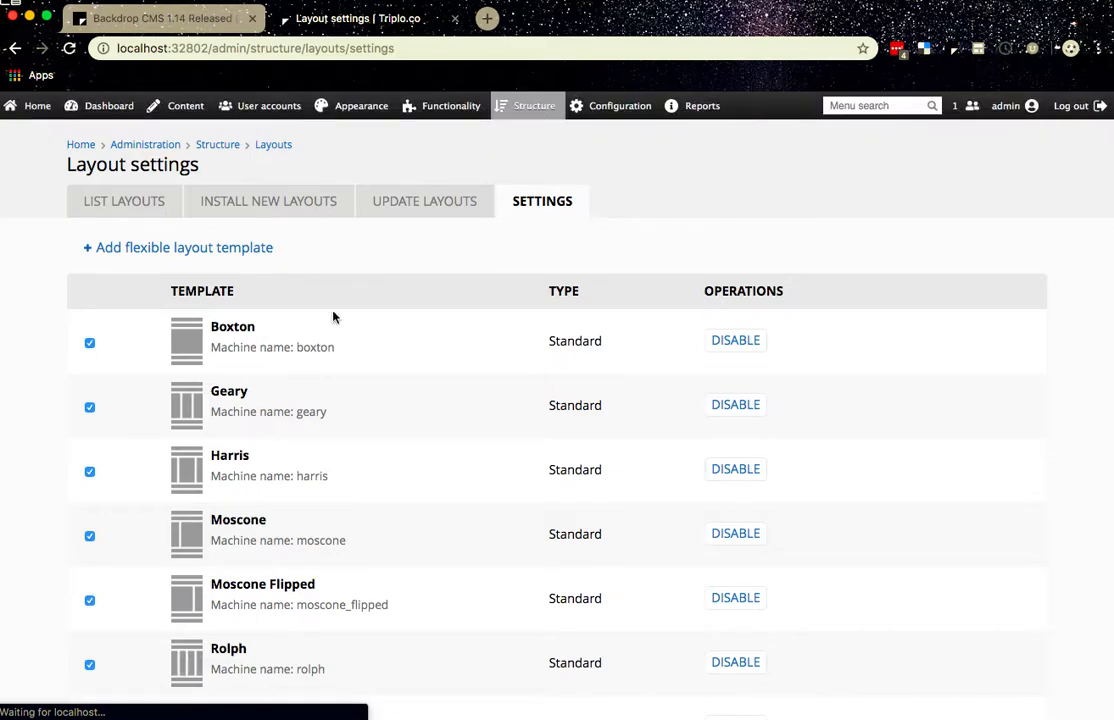
scroll(353, 440, "down", 5)
scroll(353, 440, "down", 1)
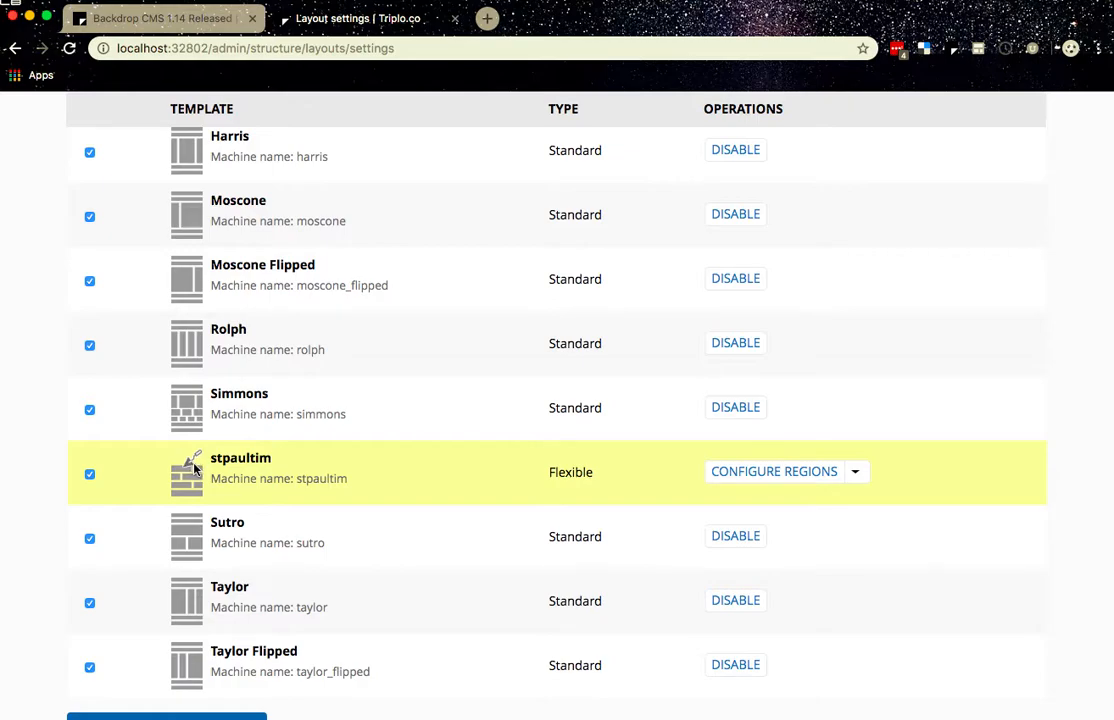
scroll(185, 490, "down", 2)
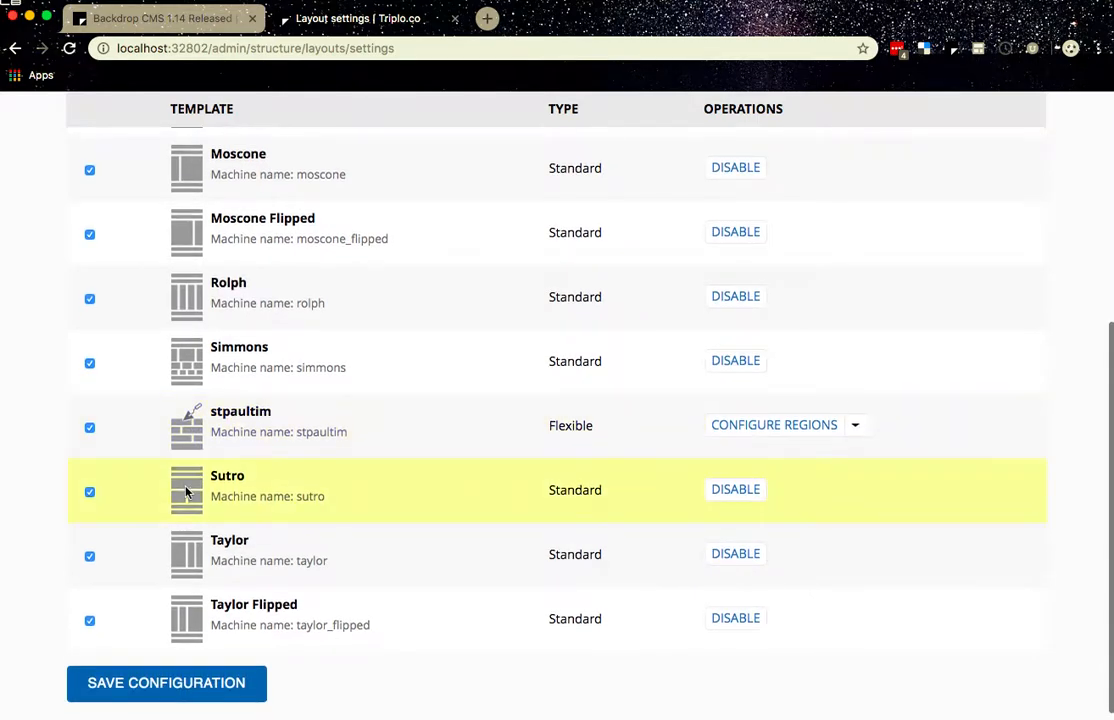
scroll(185, 490, "up", 9)
scroll(185, 490, "down", 3)
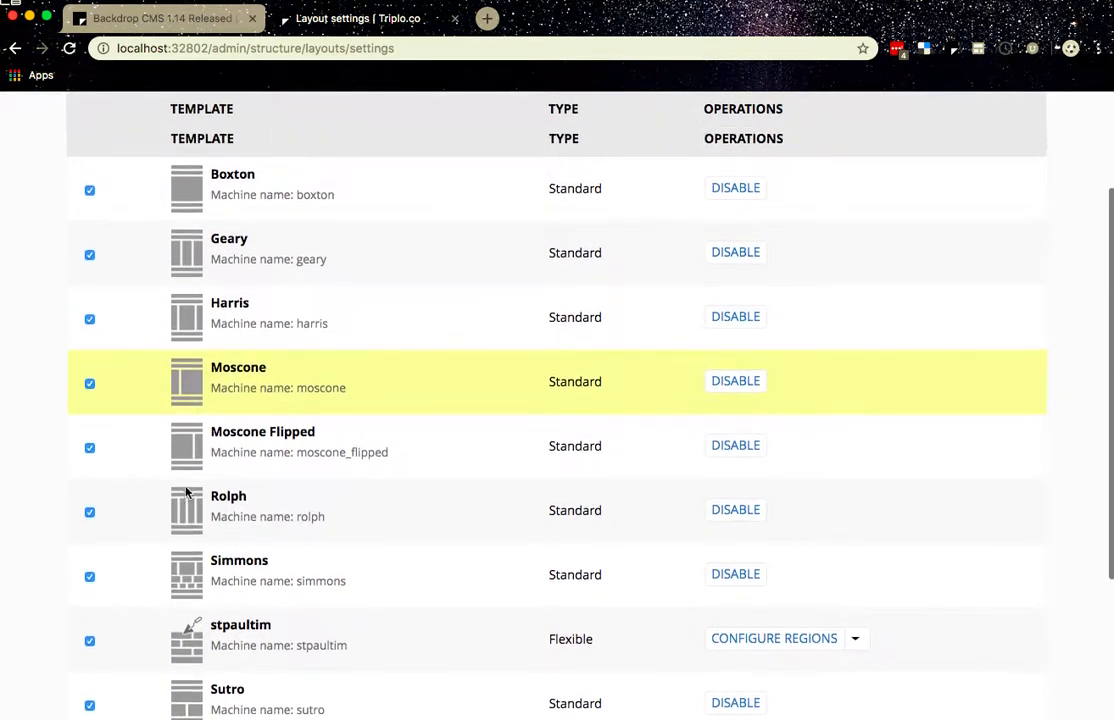
scroll(185, 490, "up", 3)
Set the Home page layout's template to stpaultim and save the layout
left_click(138, 141)
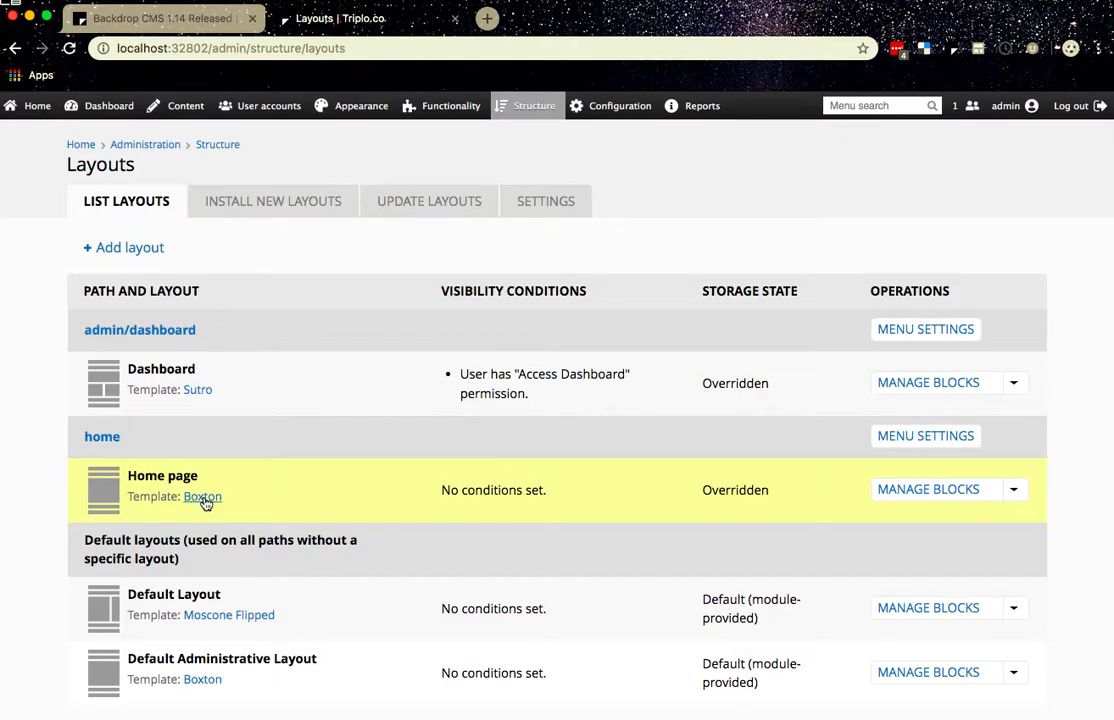
left_click(205, 500)
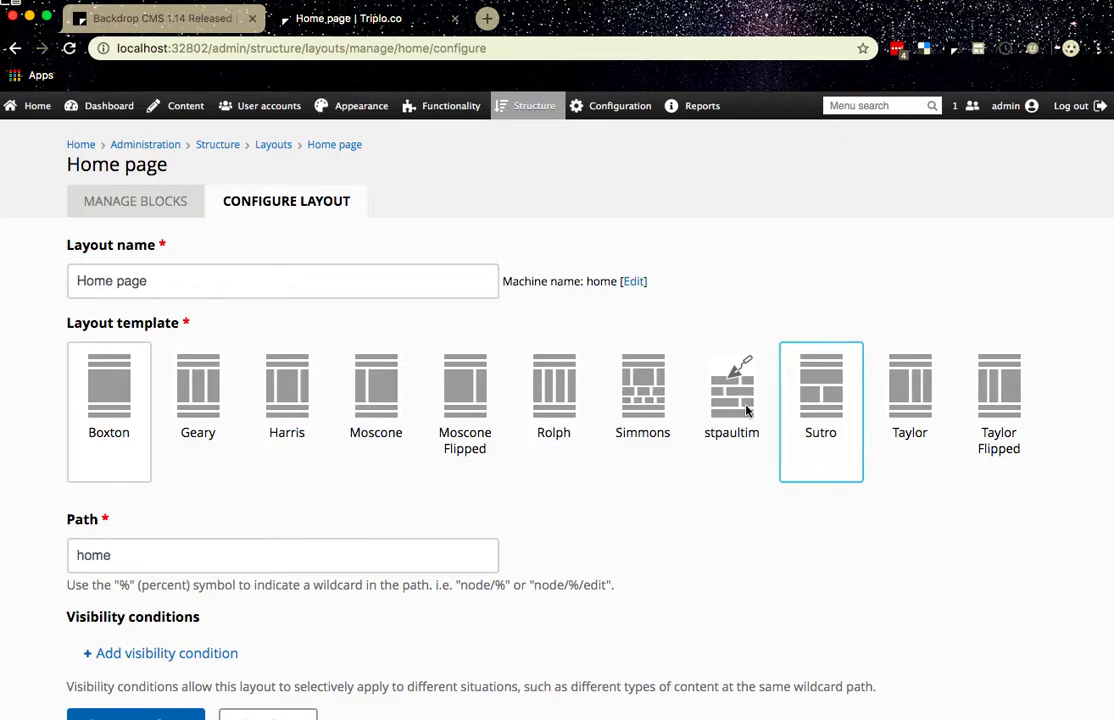
scroll(737, 410, "down", 1)
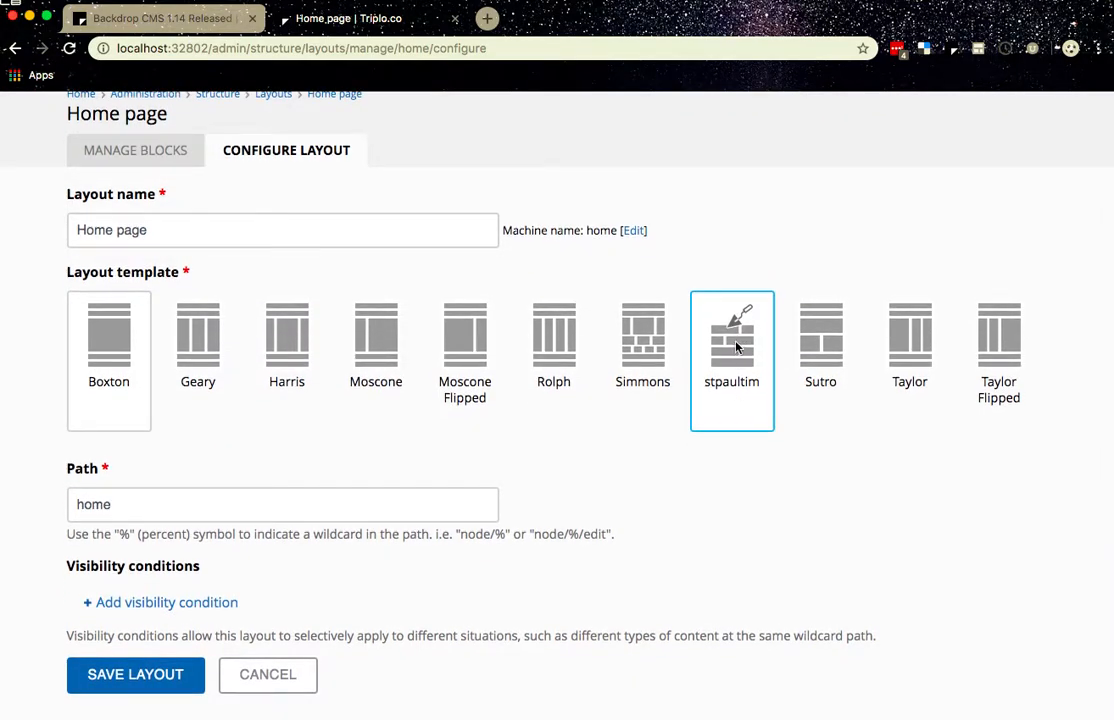
left_click(737, 355)
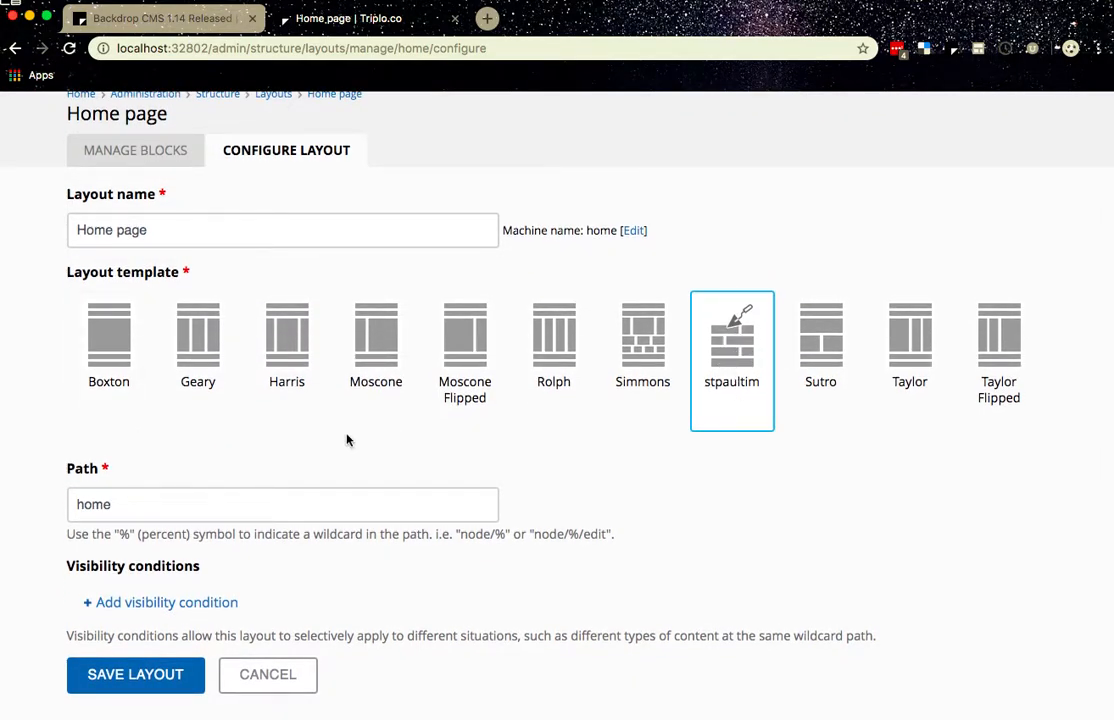
left_click(133, 673)
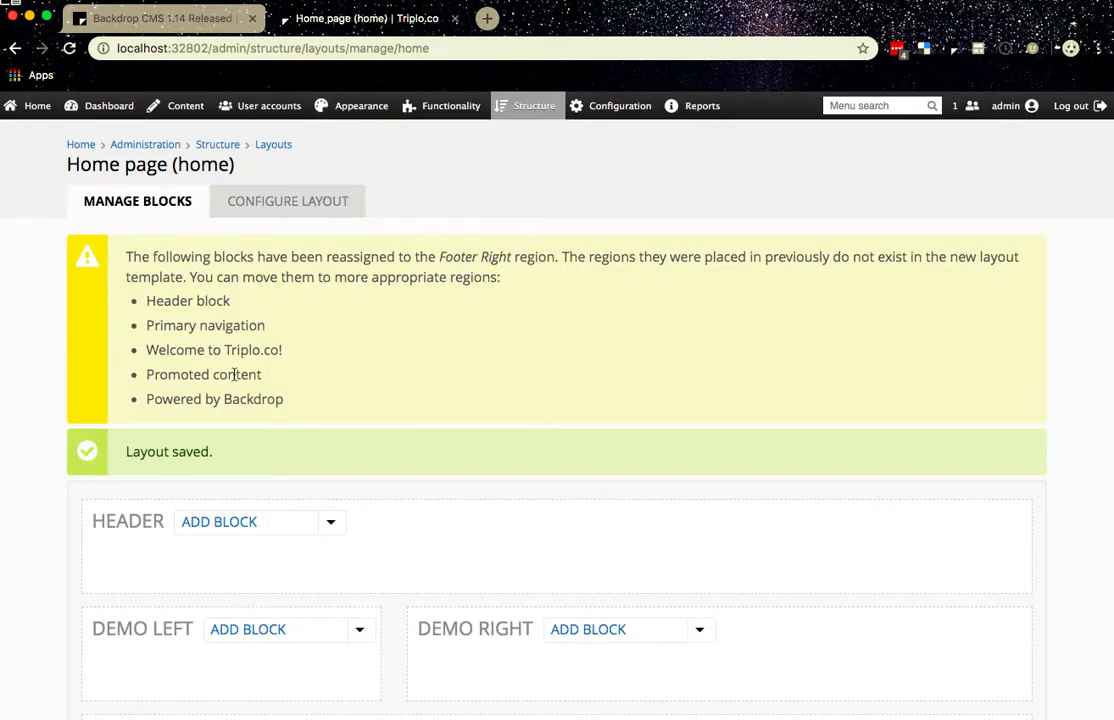
Move the Header block and the Primary navigation block from Footer Right into the Header region
scroll(234, 376, "down", 5)
scroll(234, 378, "down", 1)
scroll(234, 378, "up", 2)
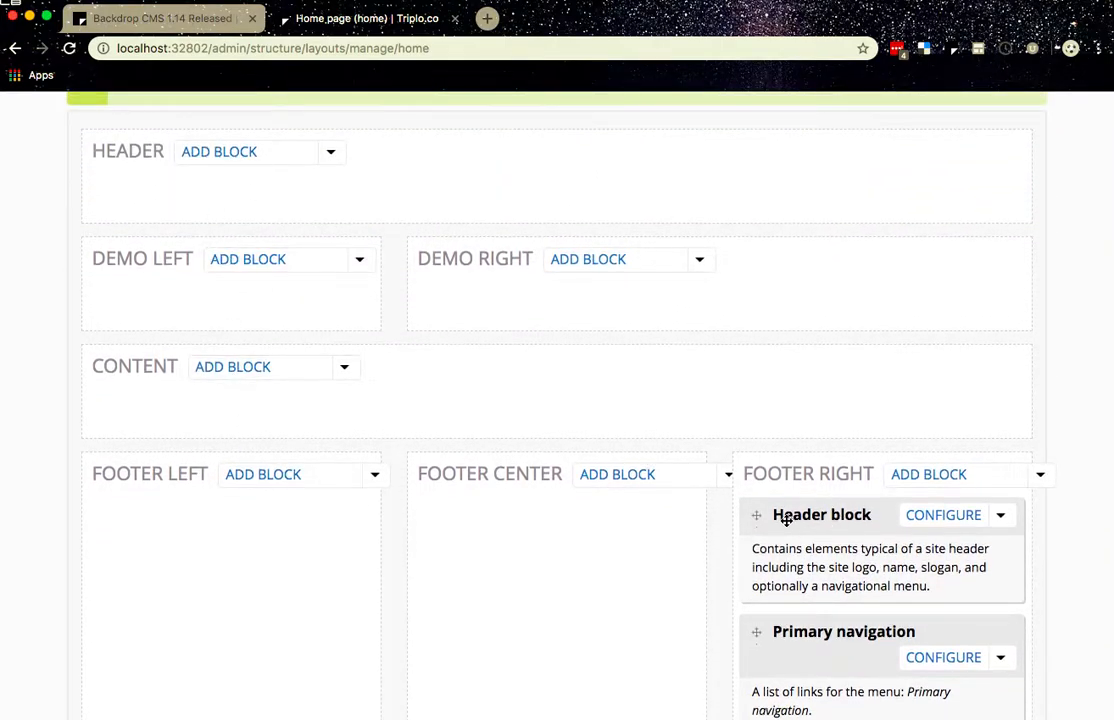
left_click_drag(757, 516, 125, 185)
scroll(473, 388, "down", 2)
left_click_drag(756, 461, 115, 210)
Distribute the Welcome to Triplo.co!, Promoted content and Powered by Backdrop blocks to Demo Left, Demo Right and Footer Left respectively
left_click_drag(757, 537, 168, 318)
scroll(748, 541, "down", 3)
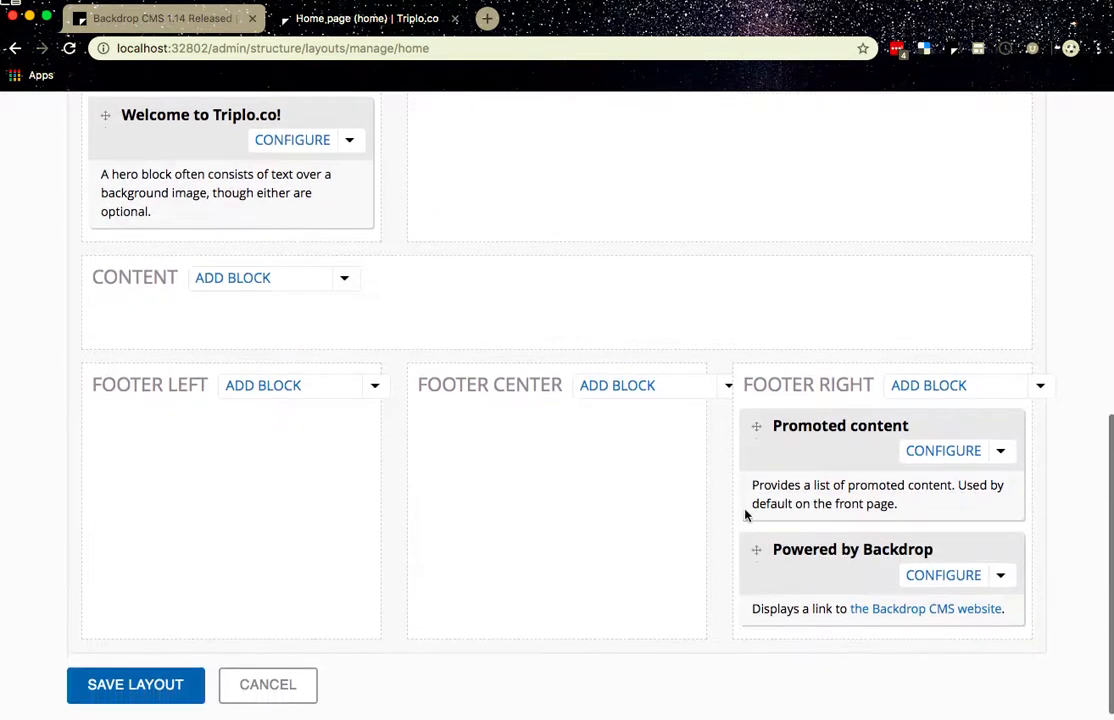
left_click_drag(756, 425, 555, 246)
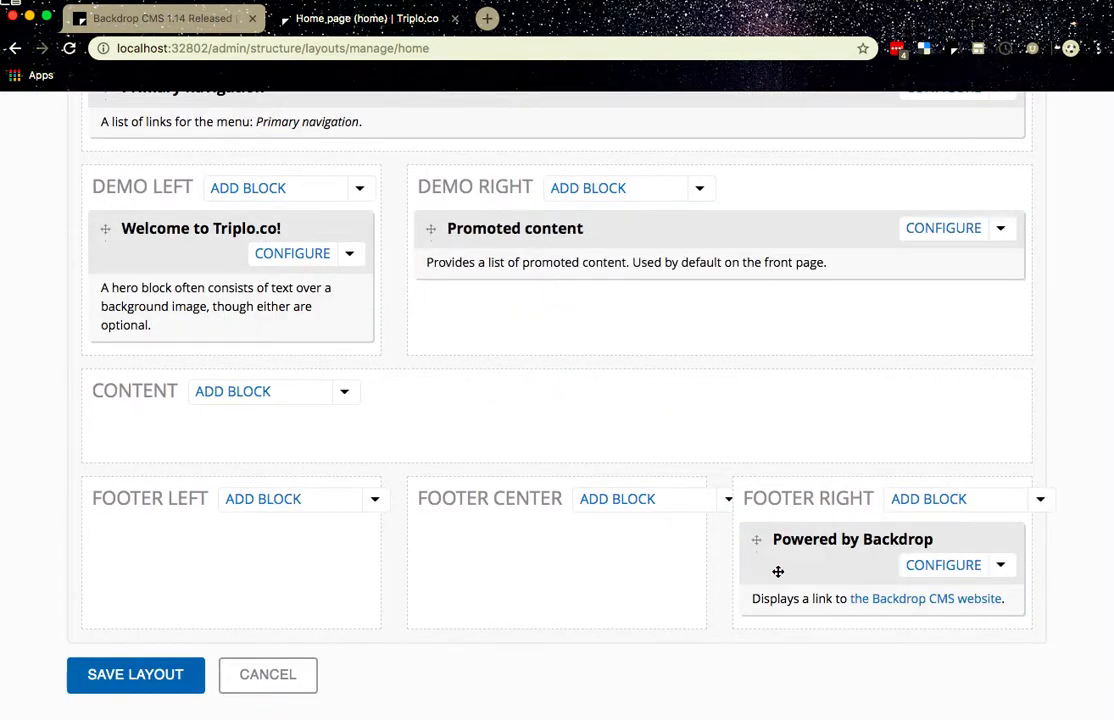
left_click_drag(773, 544, 135, 591)
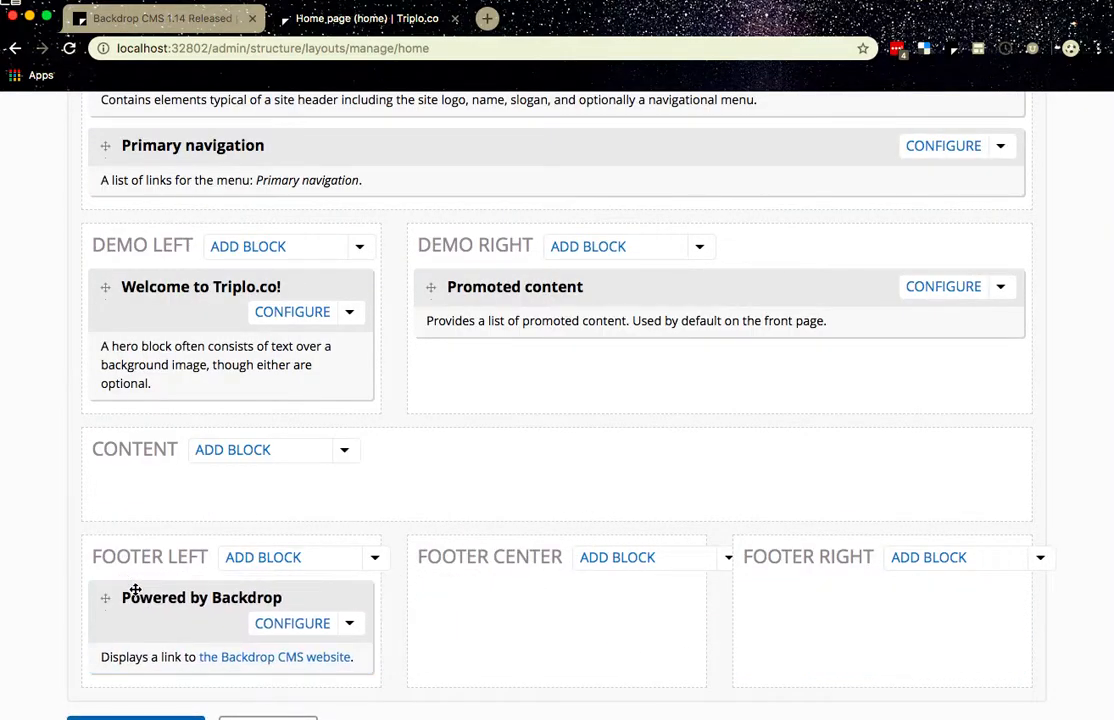
Add a Search form block with its default settings to the Footer Right region
scroll(217, 508, "down", 2)
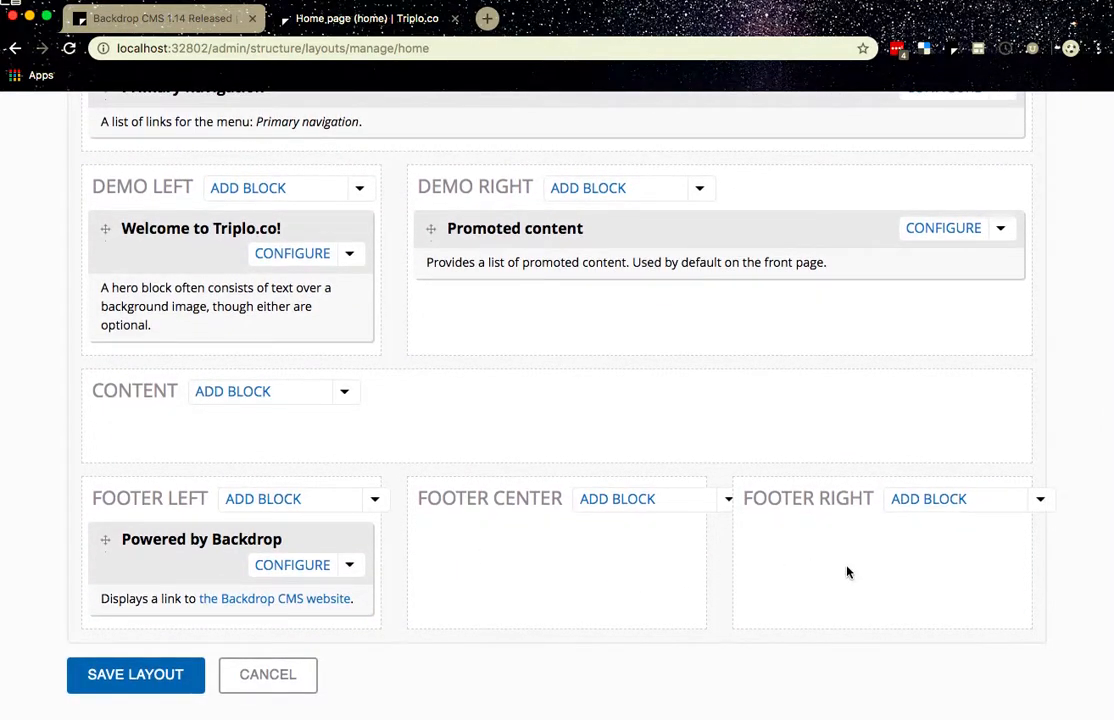
left_click(929, 499)
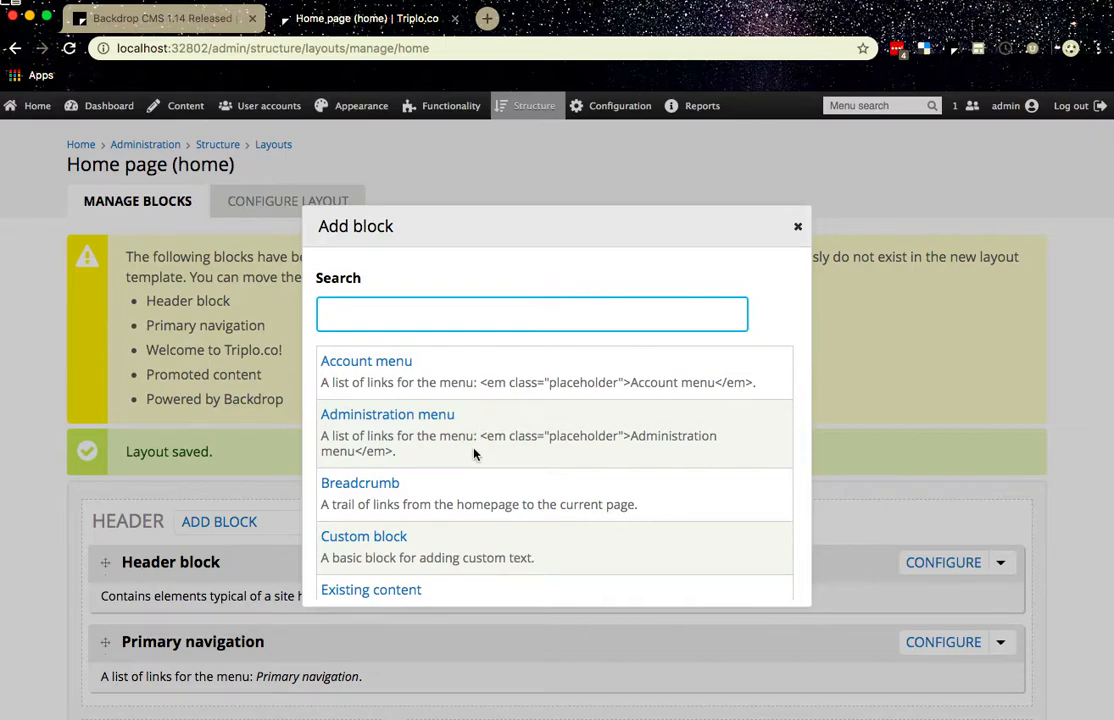
scroll(478, 500, "down", 5)
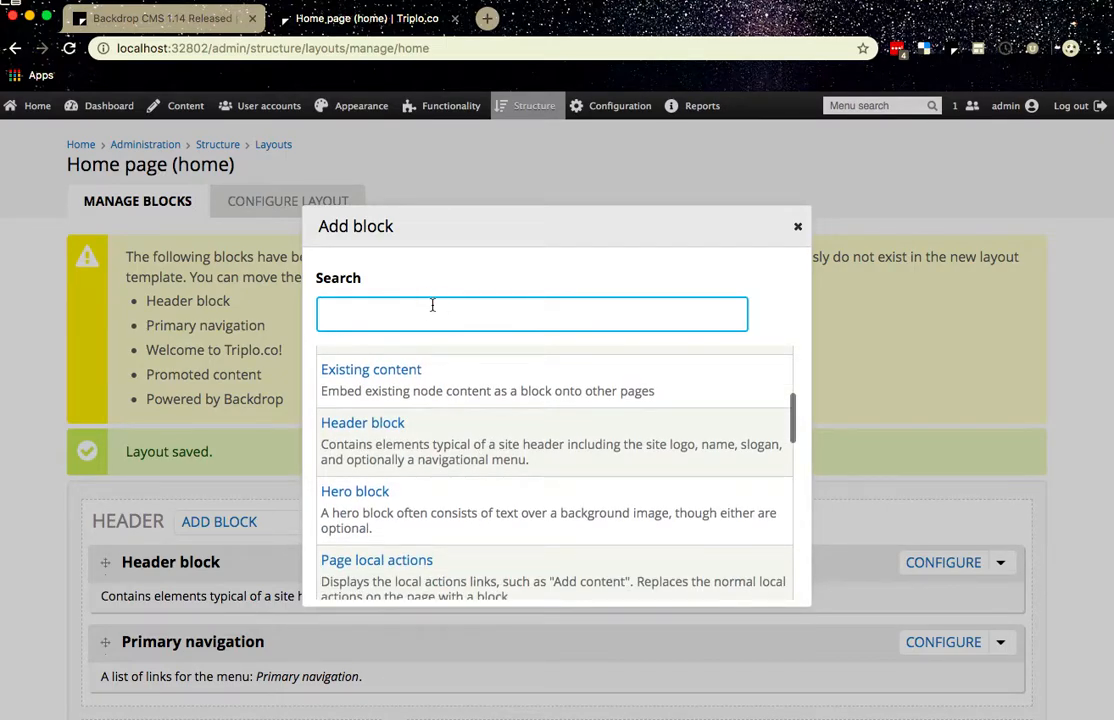
type("sear")
left_click(335, 362)
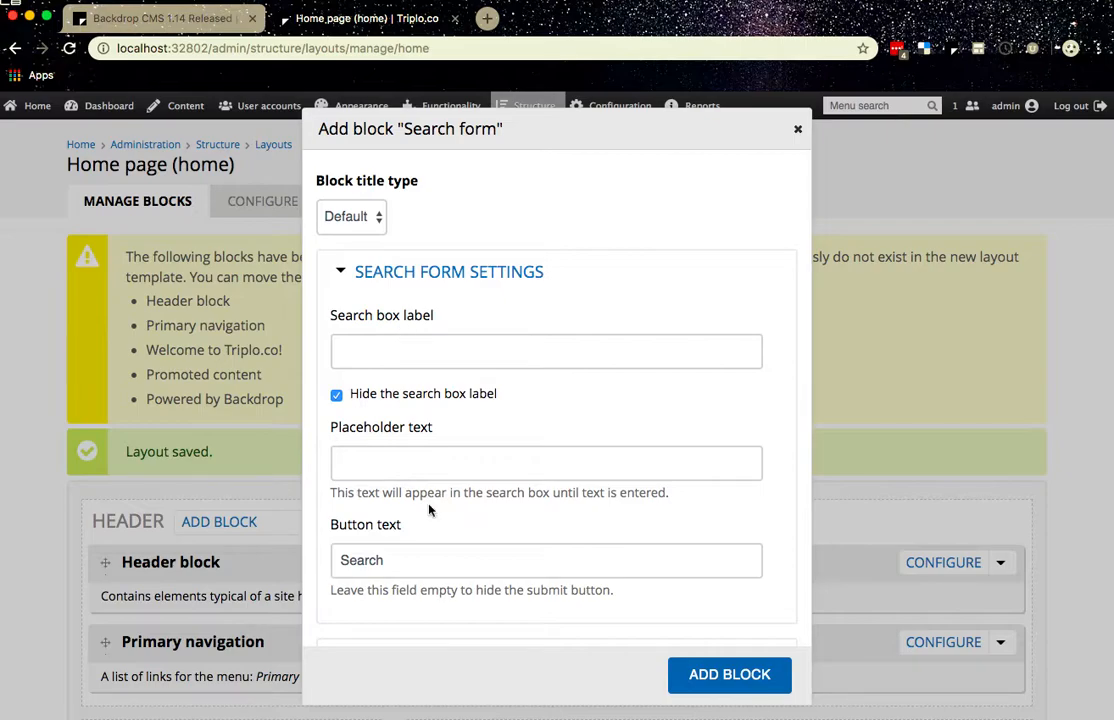
left_click(714, 676)
Add a Recent content block showing 10 items to the Content region and save the Home page layout
scroll(697, 617, "down", 10)
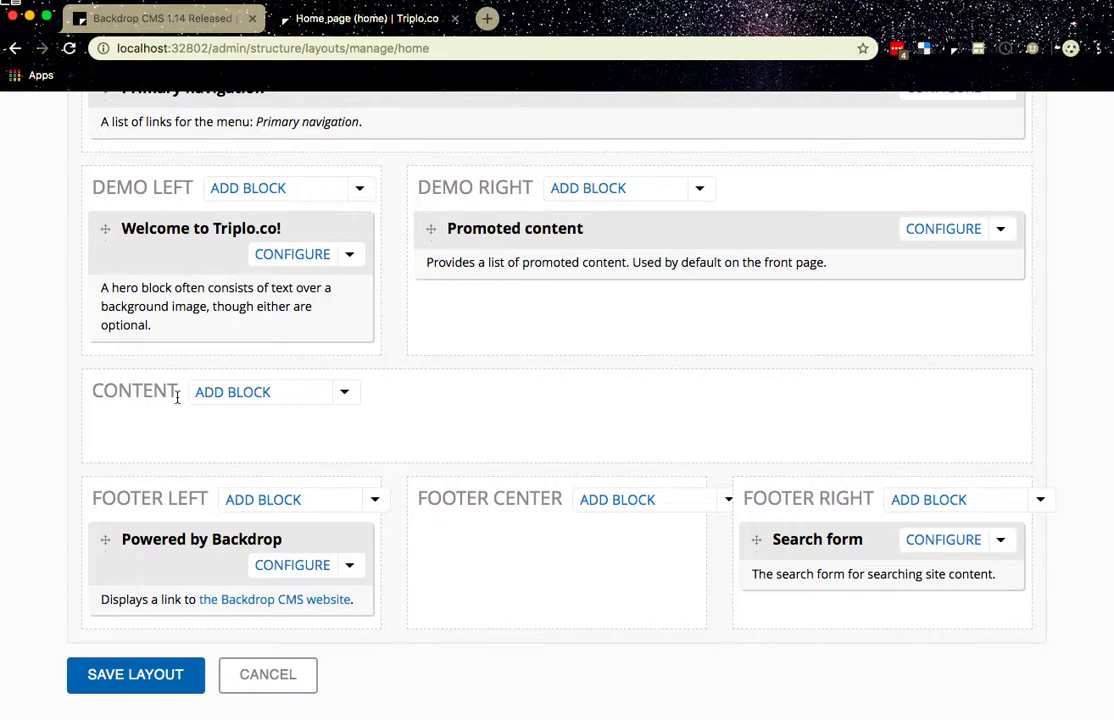
left_click(235, 392)
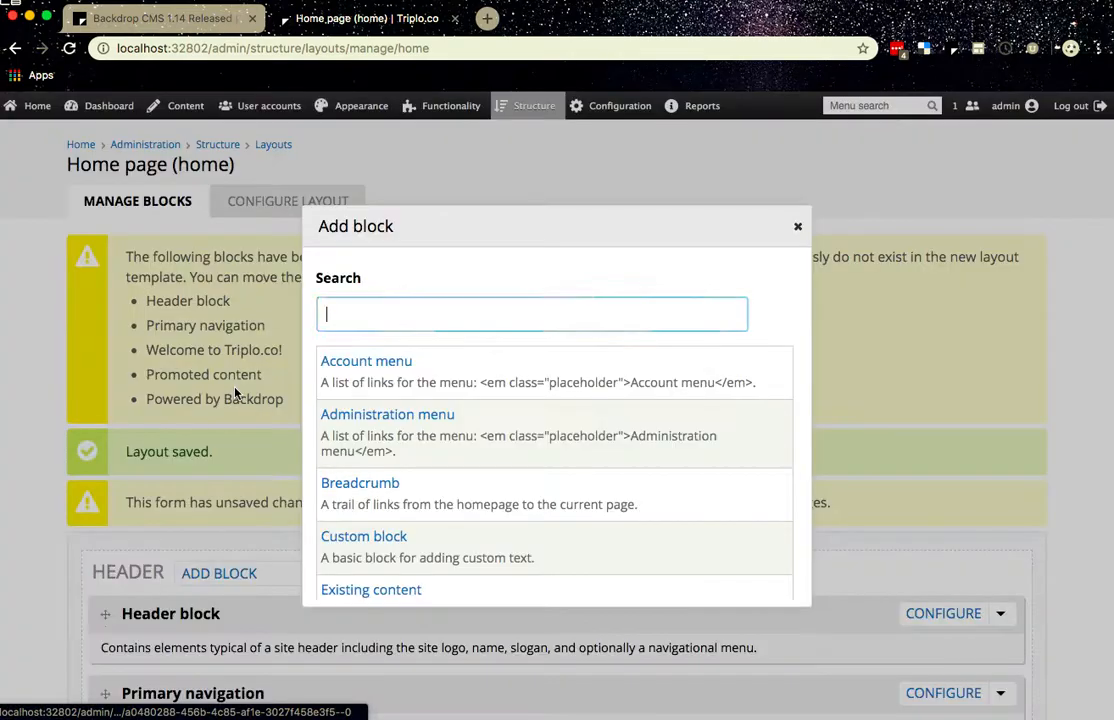
scroll(437, 499, "down", 10)
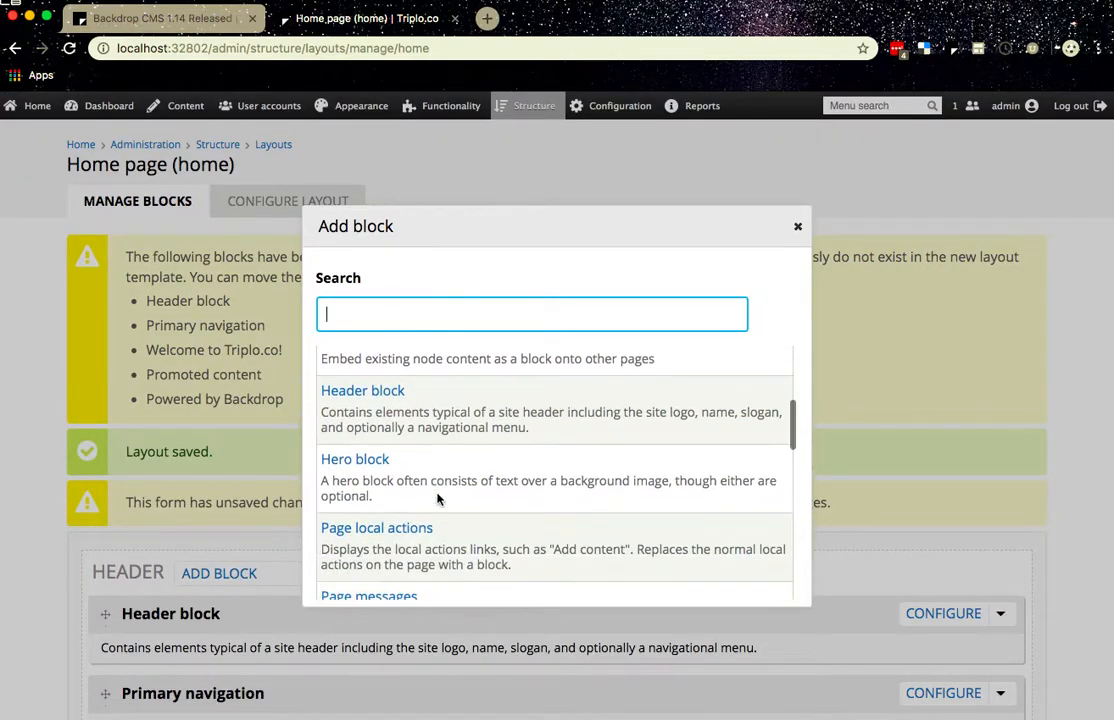
scroll(437, 499, "down", 3)
scroll(435, 430, "up", 1)
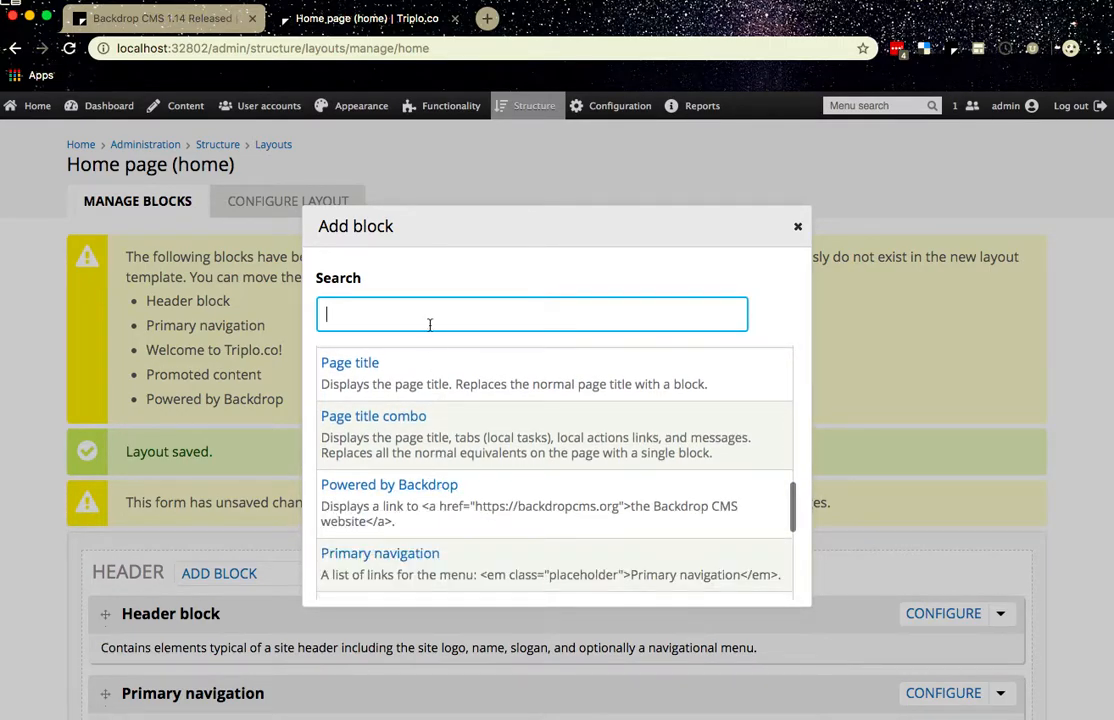
type("recent")
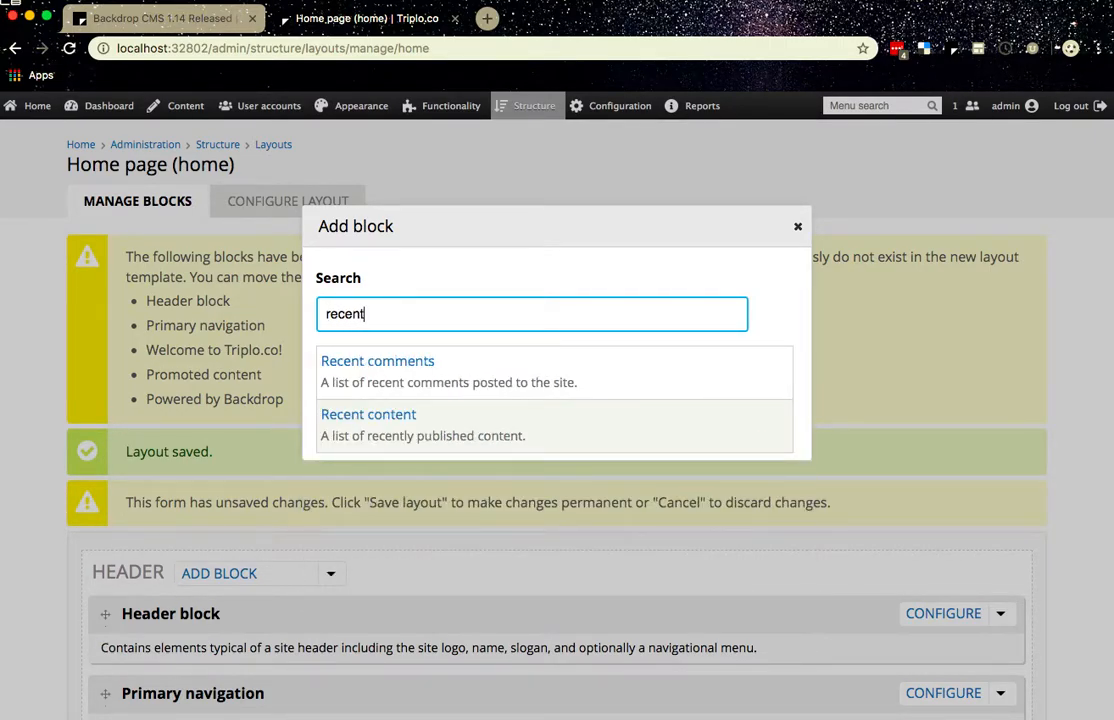
left_click(392, 420)
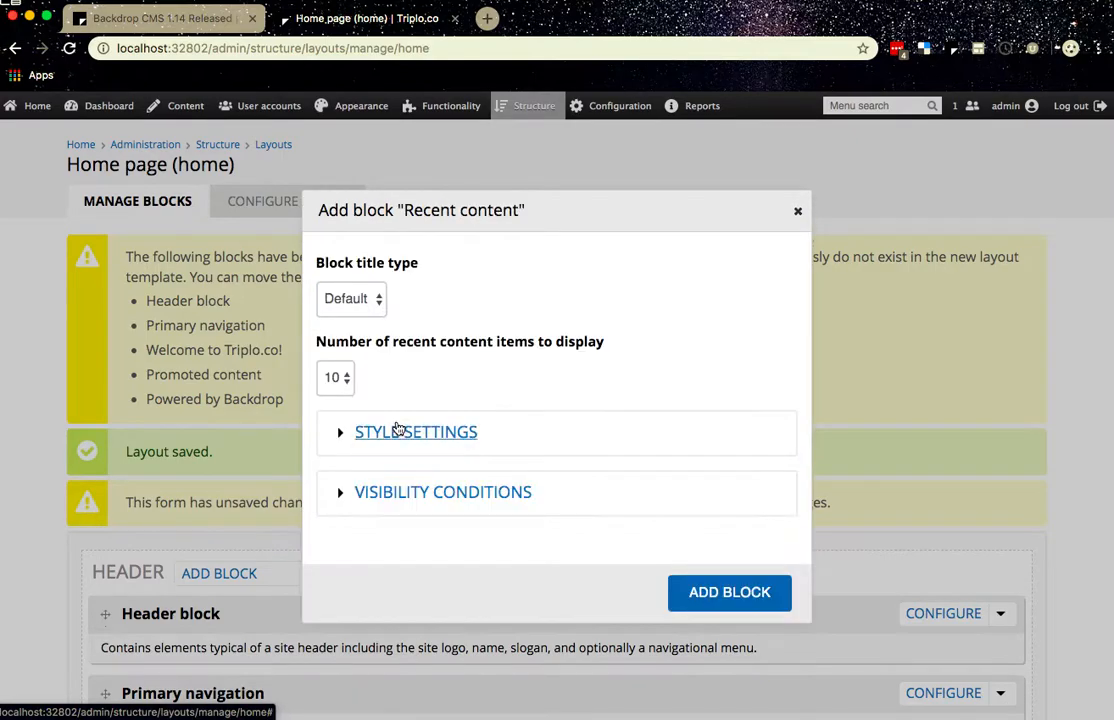
left_click(711, 592)
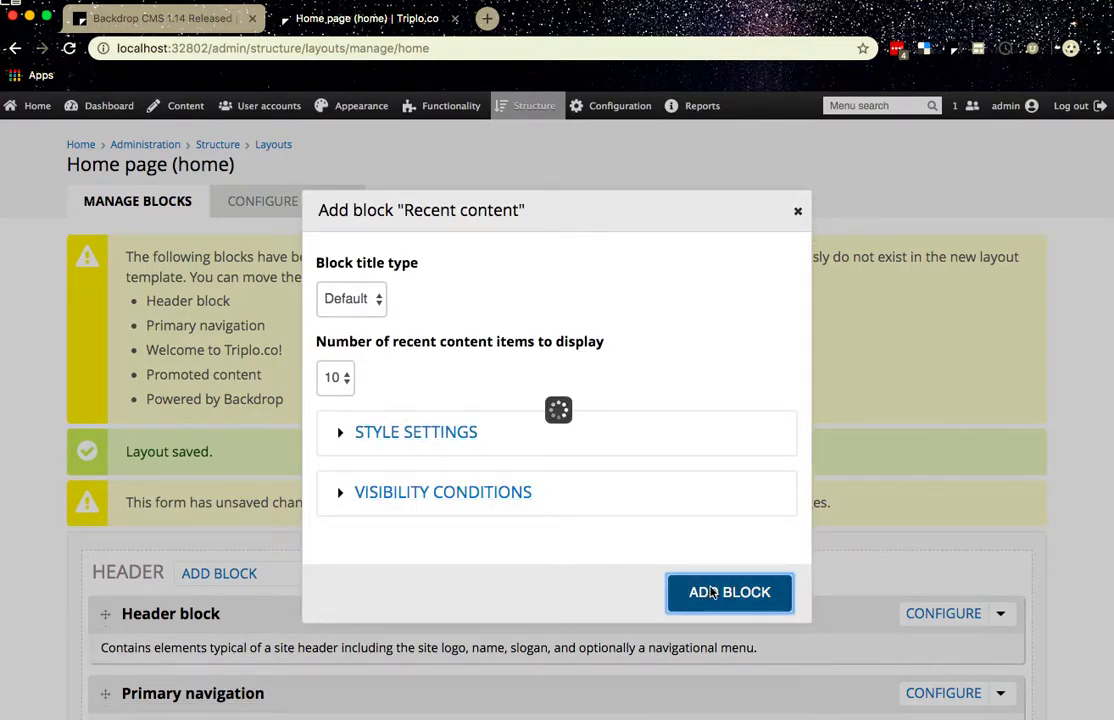
scroll(616, 578, "down", 1)
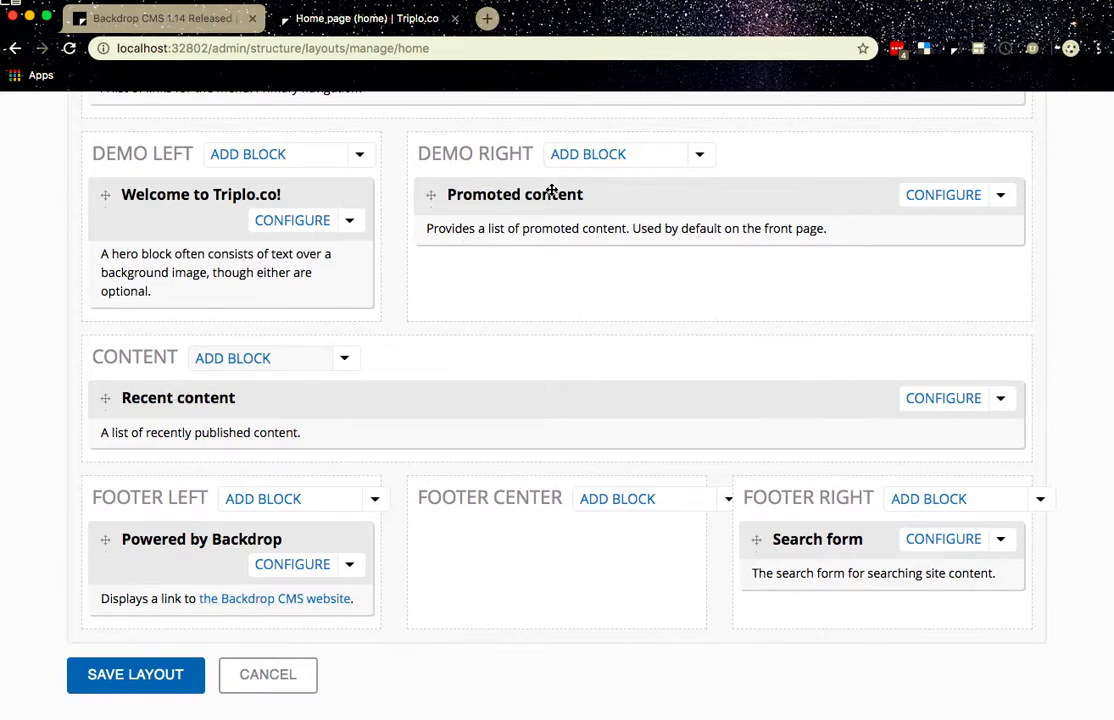
left_click(134, 678)
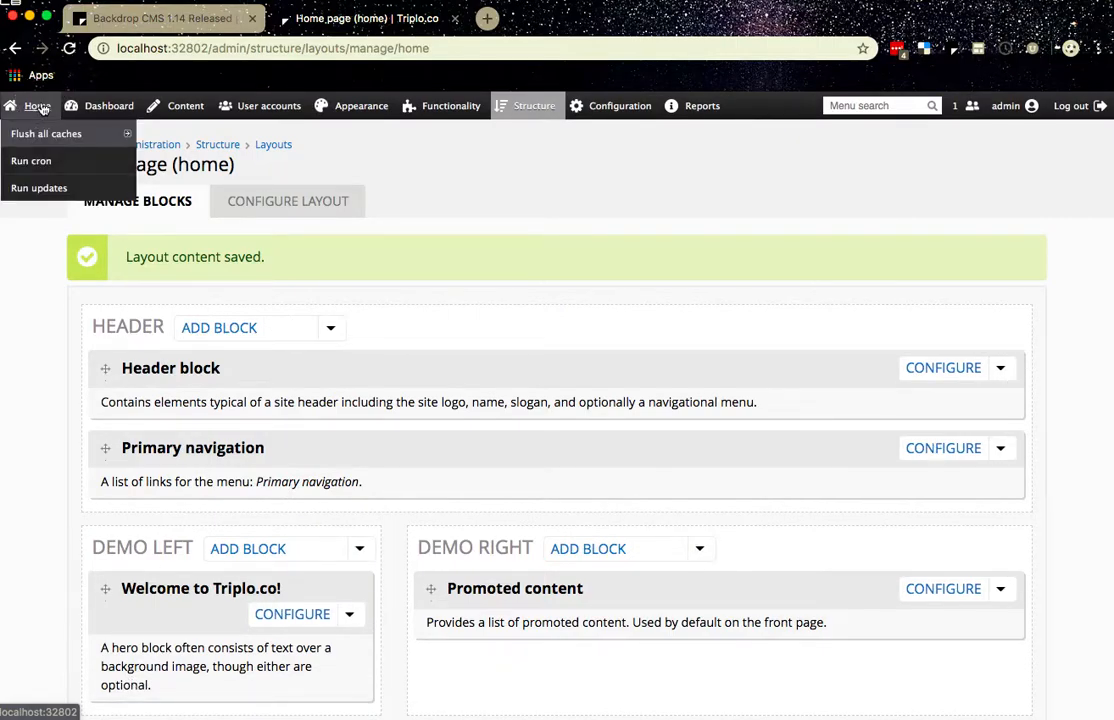
View the site's home page and check how the blocks are arranged down to the footer
left_click(37, 105)
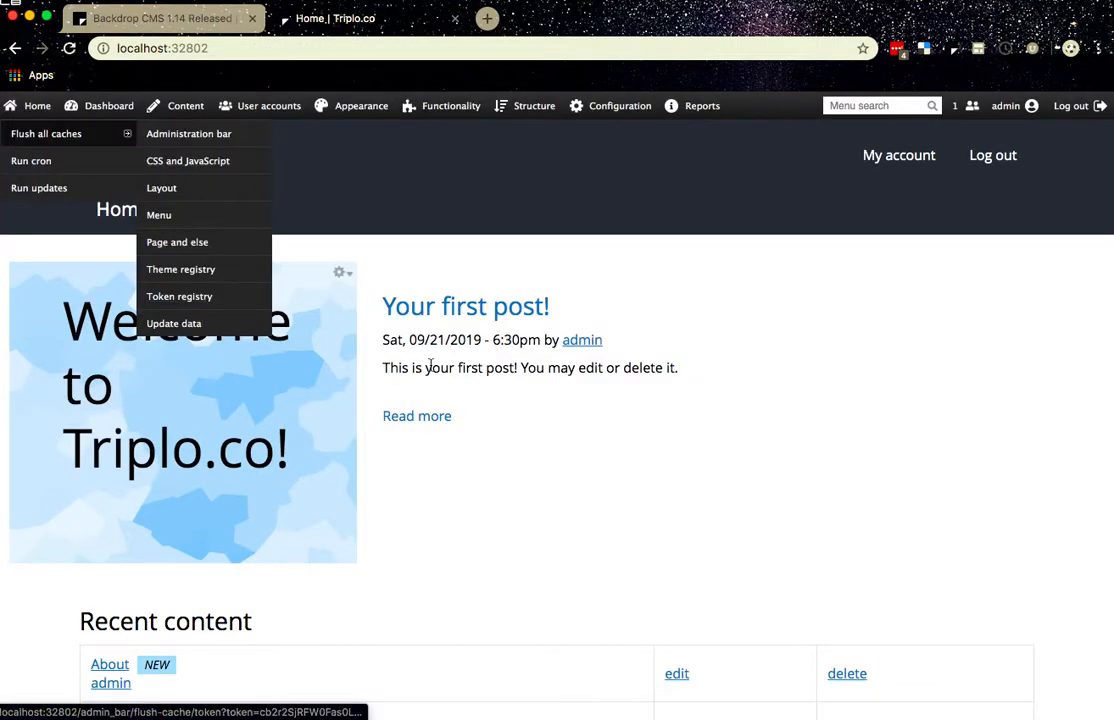
scroll(525, 443, "down", 5)
scroll(525, 443, "down", 2)
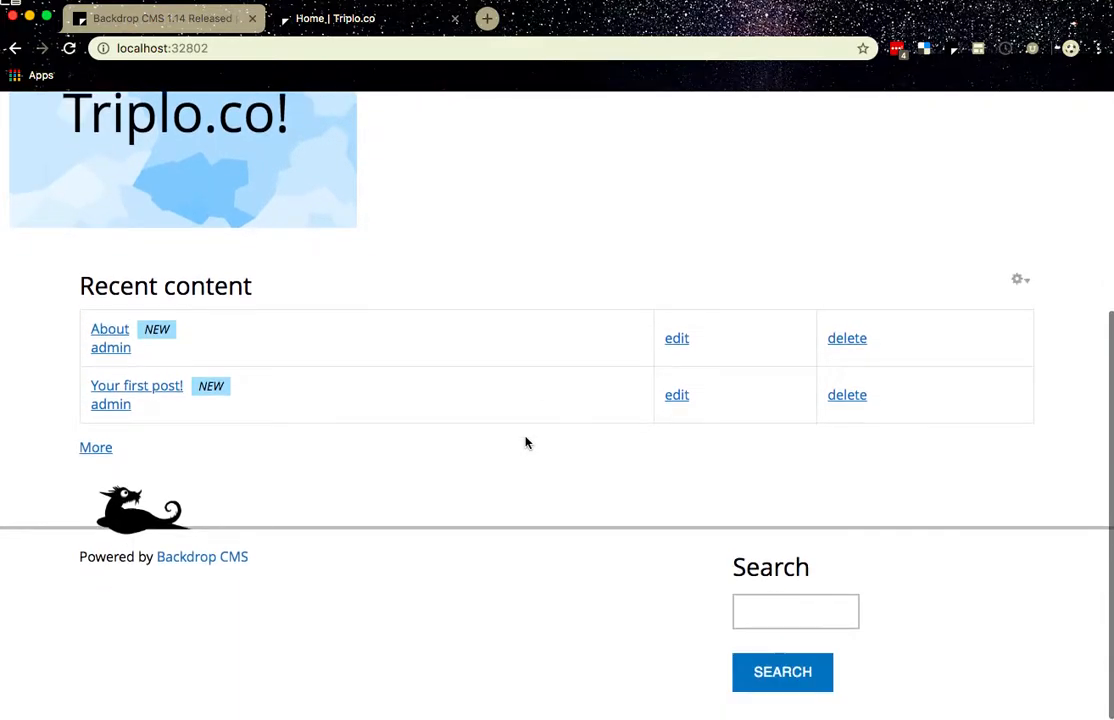
Review the Welcome, Promoted content, Recent content and Search blocks on the finished home page
scroll(525, 443, "up", 4)
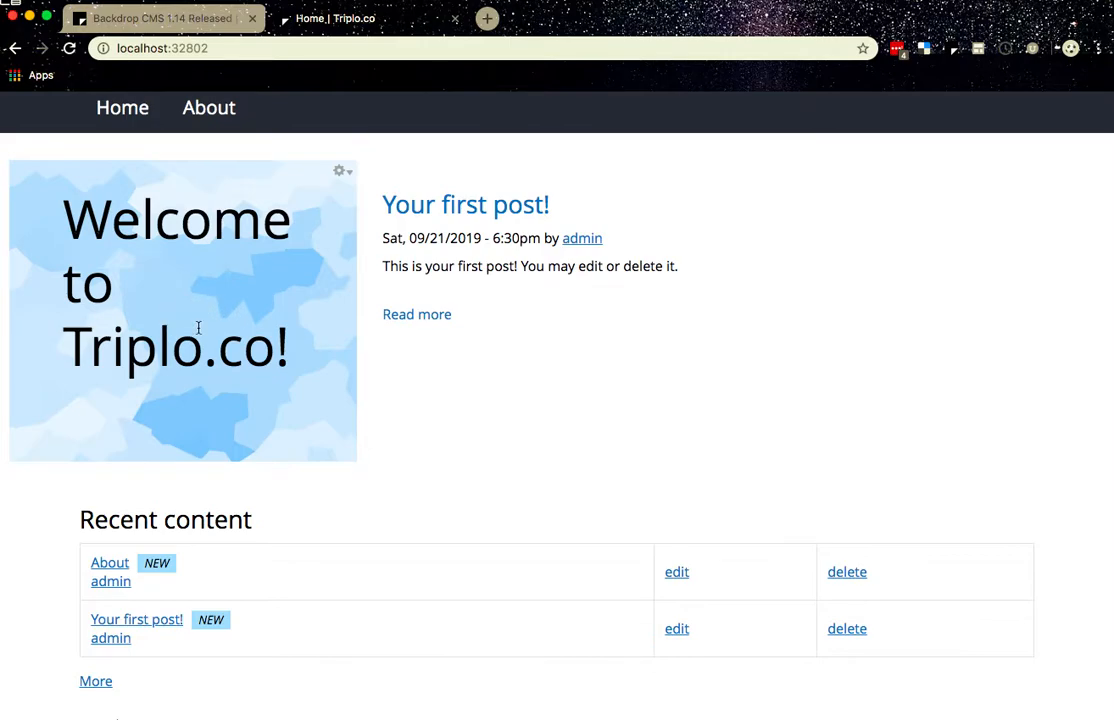
scroll(198, 327, "down", 3)
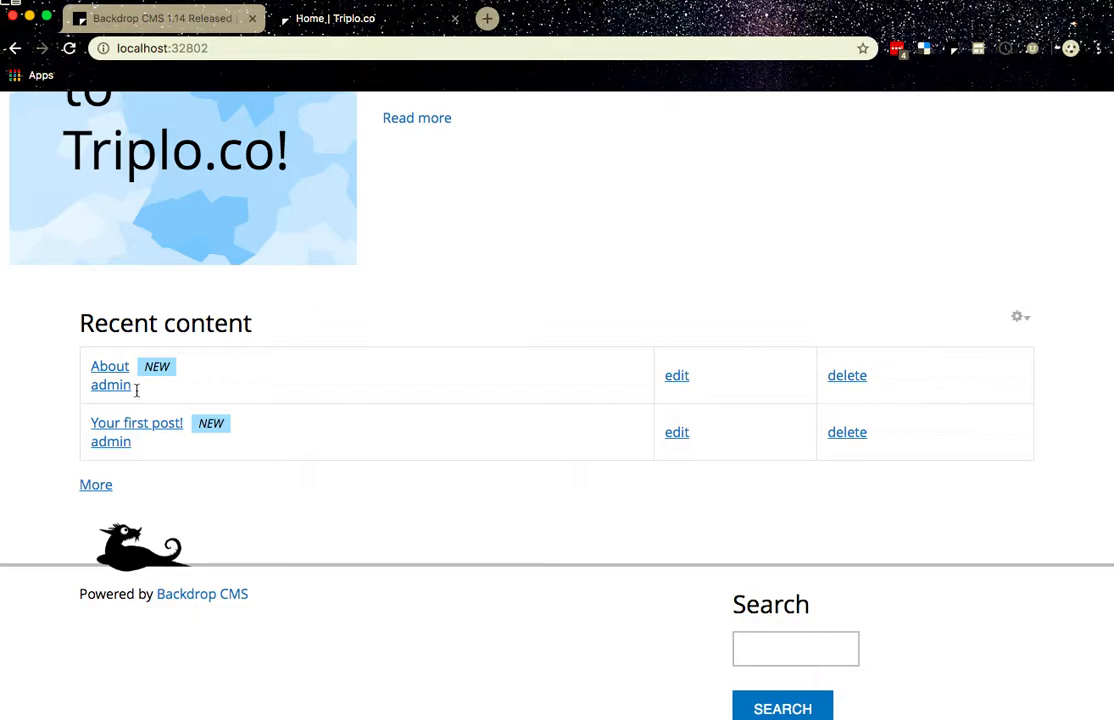
scroll(224, 385, "down", 1)
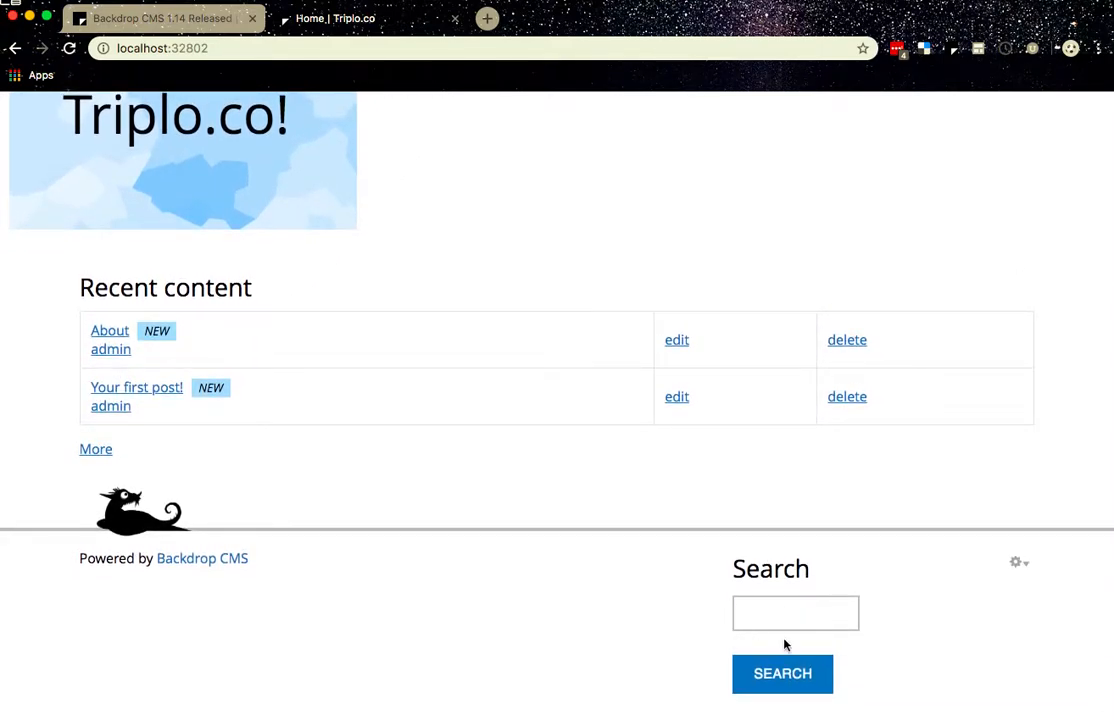
scroll(190, 589, "up", 5)
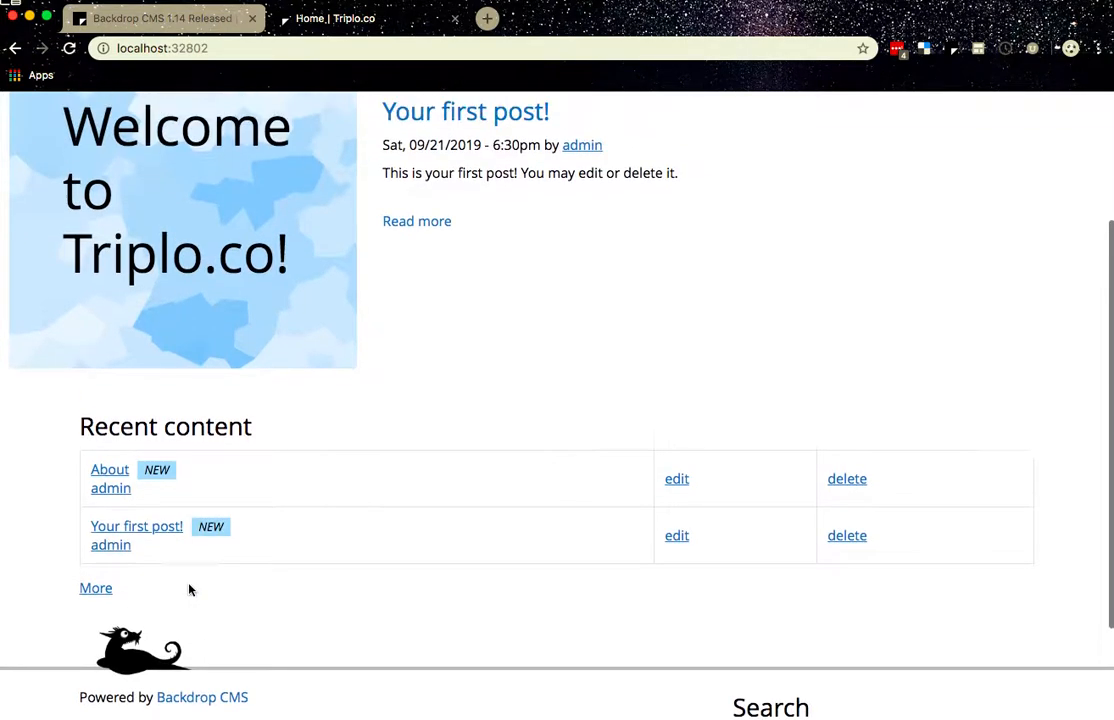
scroll(348, 395, "up", 2)
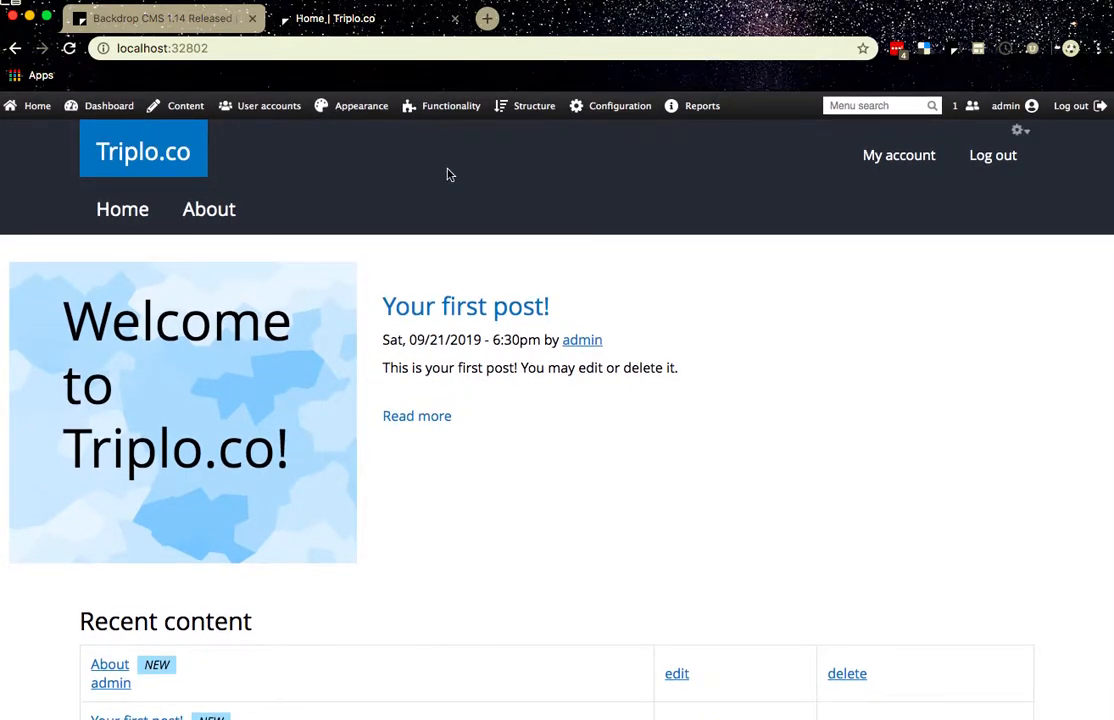
Return to the Backdrop CMS 1.14 release notes and read the section on the default editor role
left_click(137, 24)
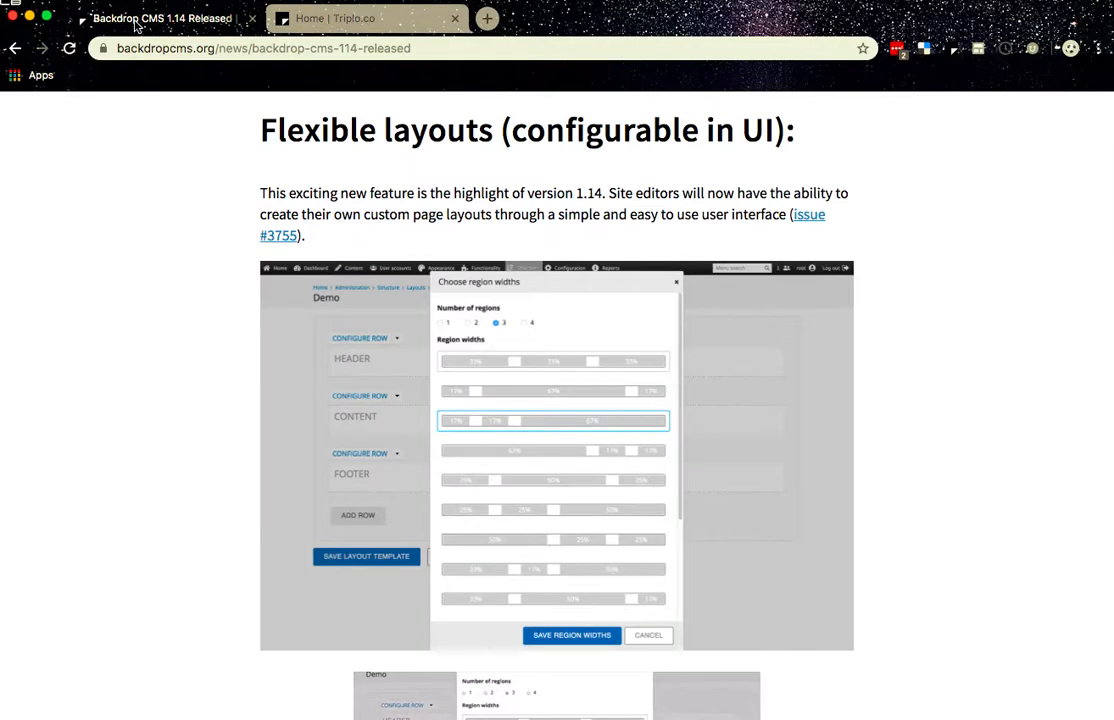
scroll(456, 374, "down", 10)
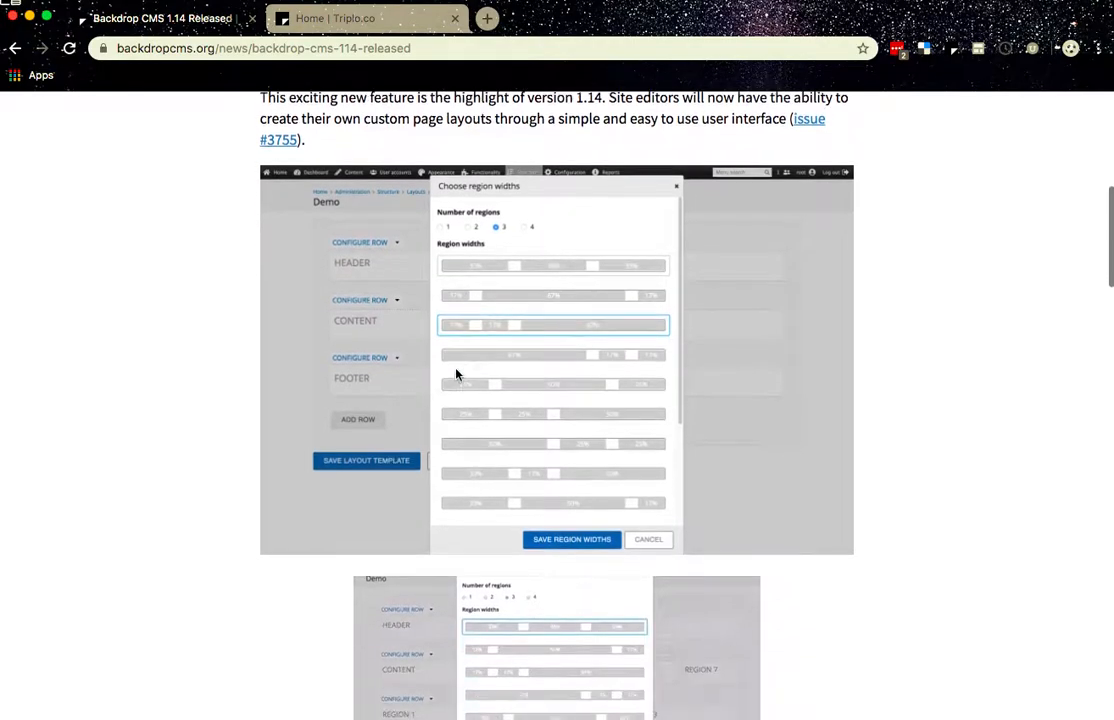
scroll(456, 374, "down", 5)
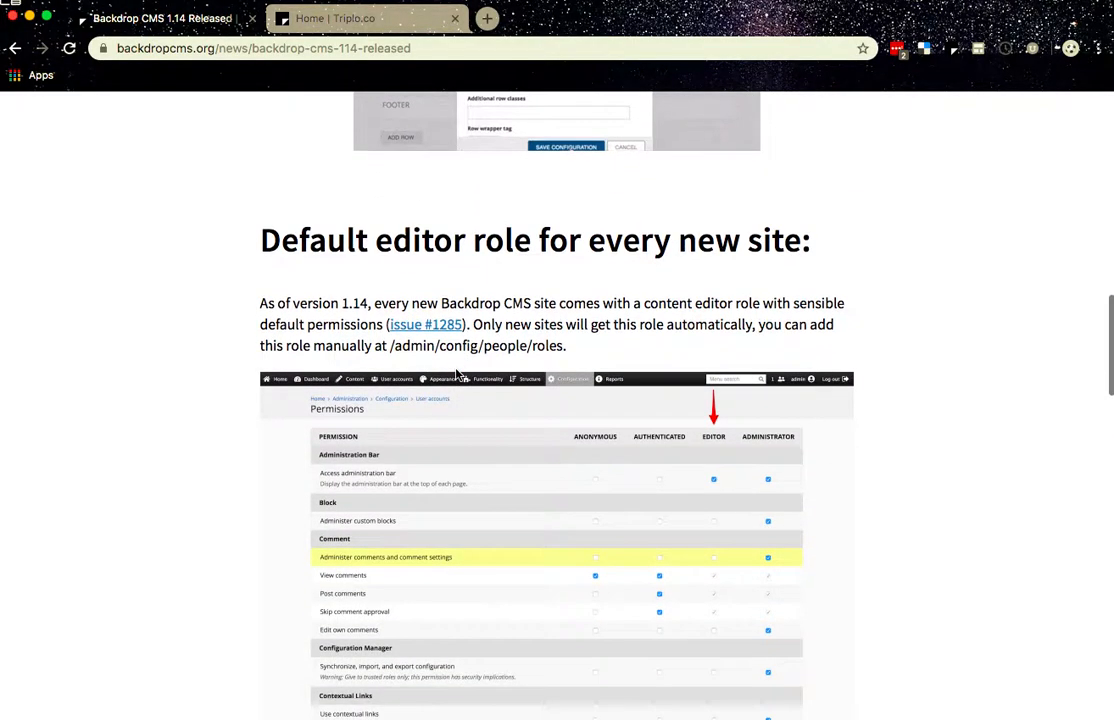
Open the site's user account permissions and examine which ones the Editor role has compared with the other roles
left_click(336, 25)
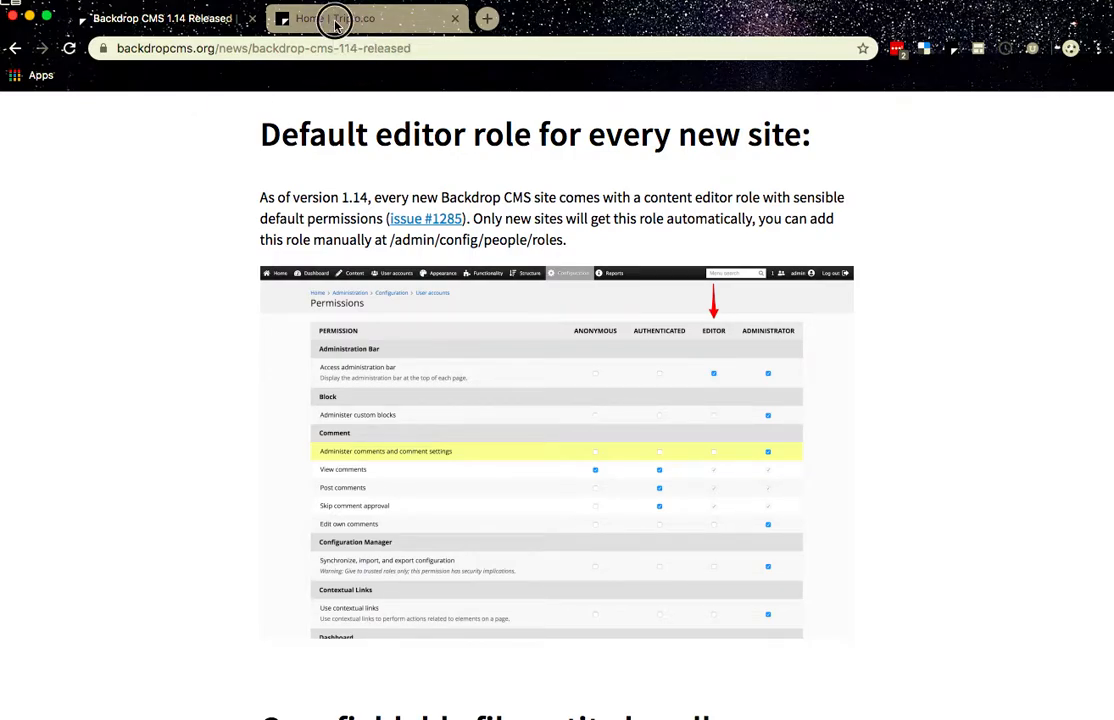
mouse_move(296, 120)
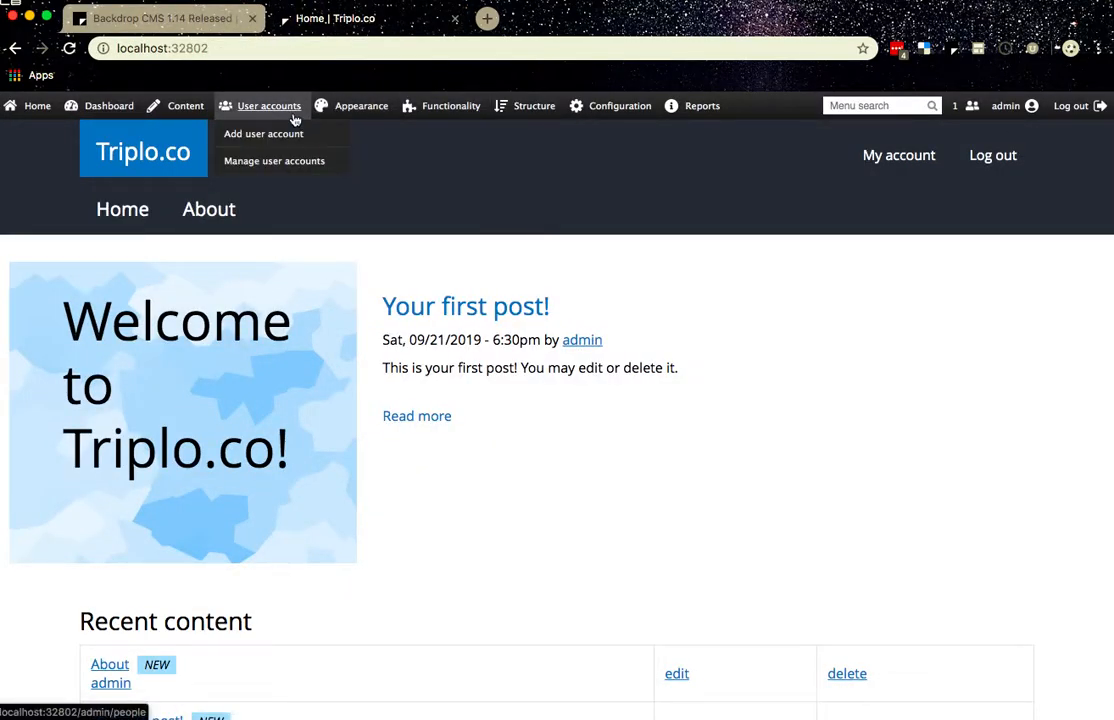
mouse_move(603, 107)
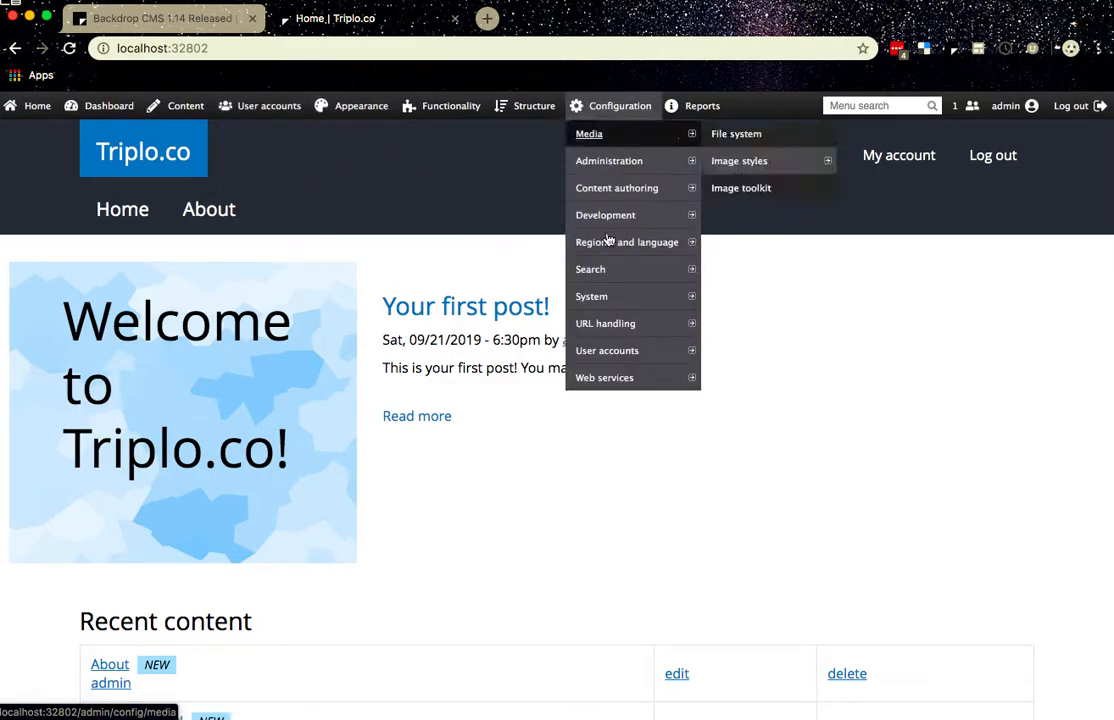
mouse_move(610, 354)
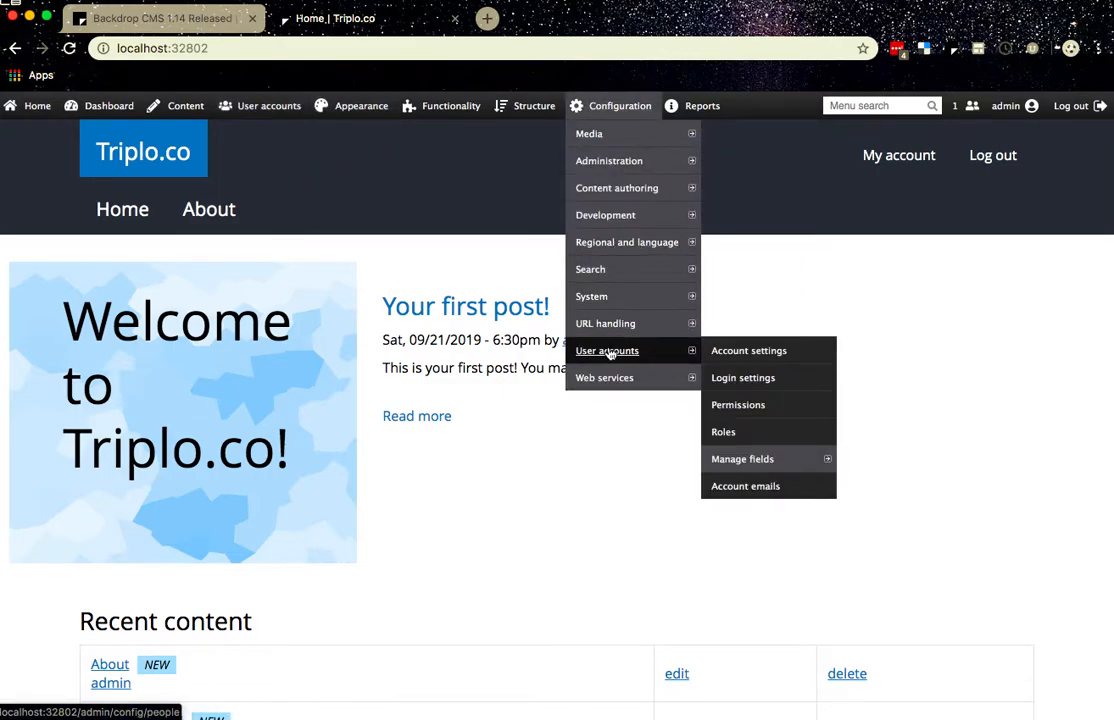
left_click(738, 408)
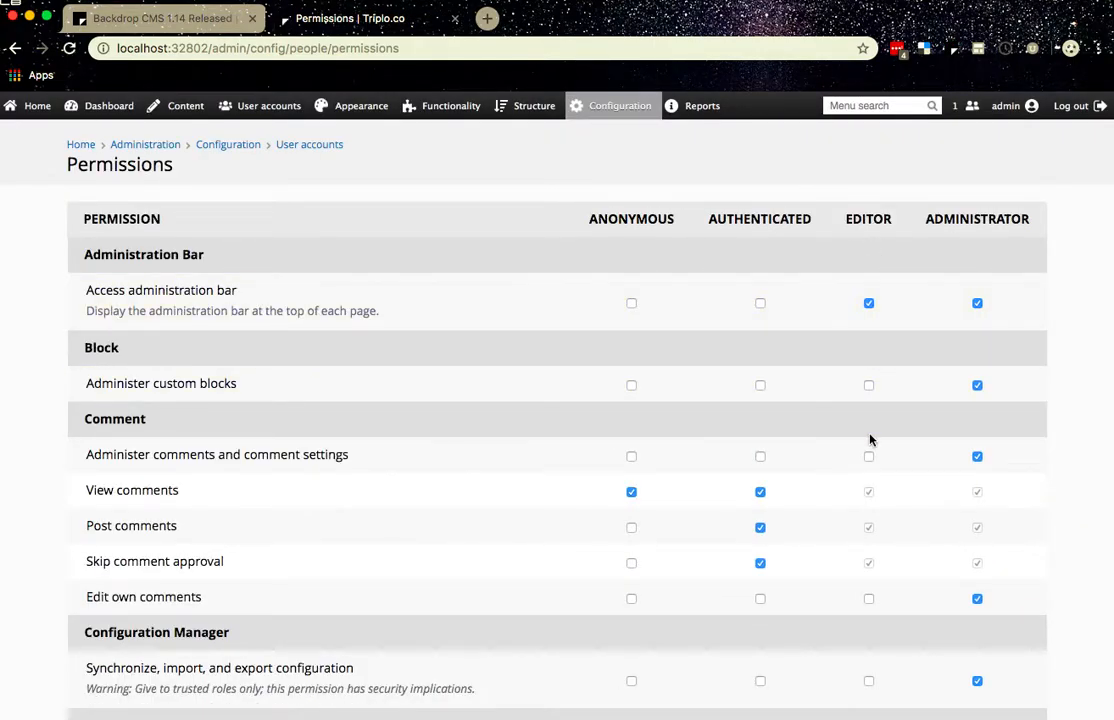
scroll(870, 440, "down", 2)
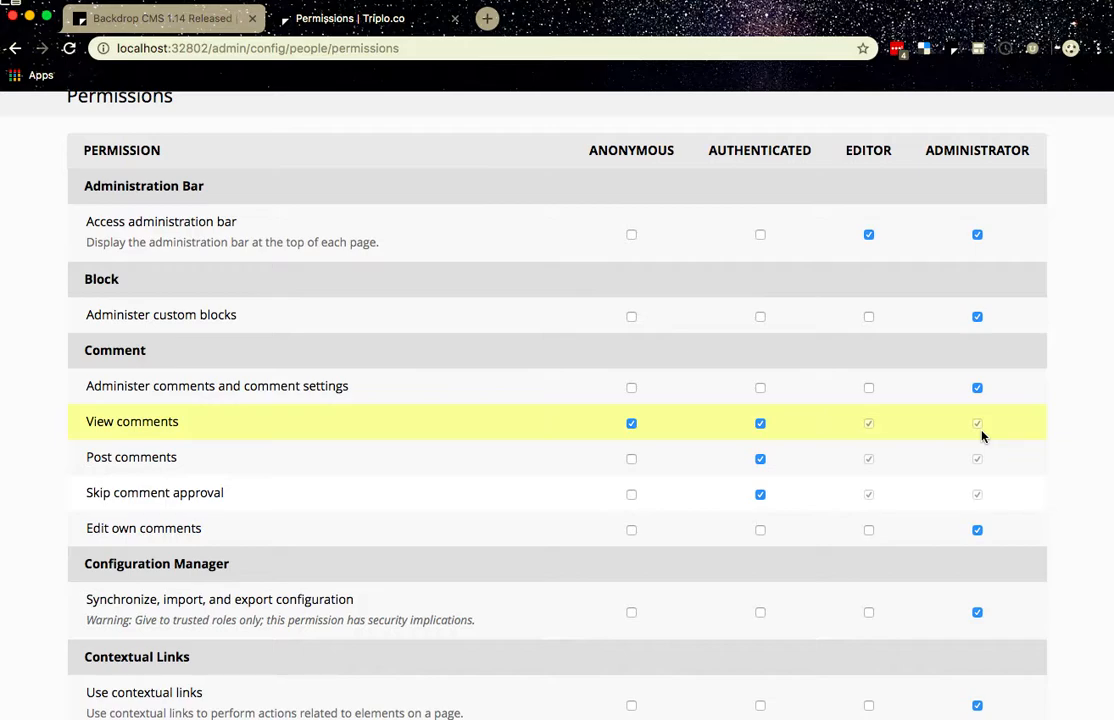
scroll(981, 436, "down", 5)
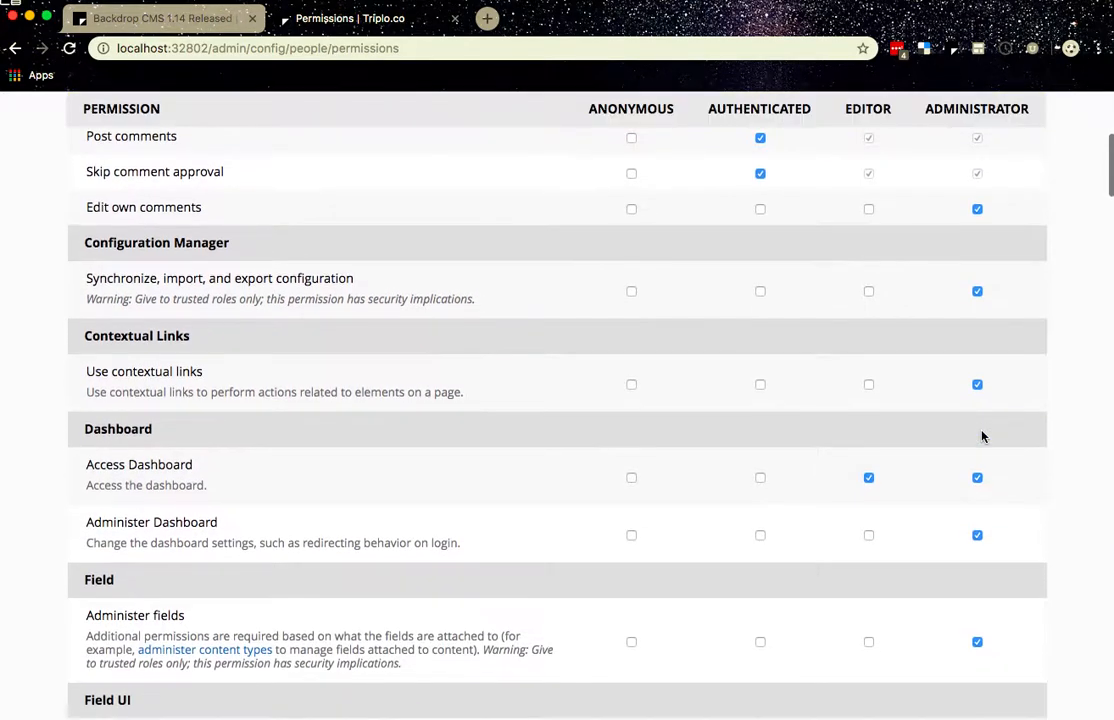
scroll(981, 436, "down", 2)
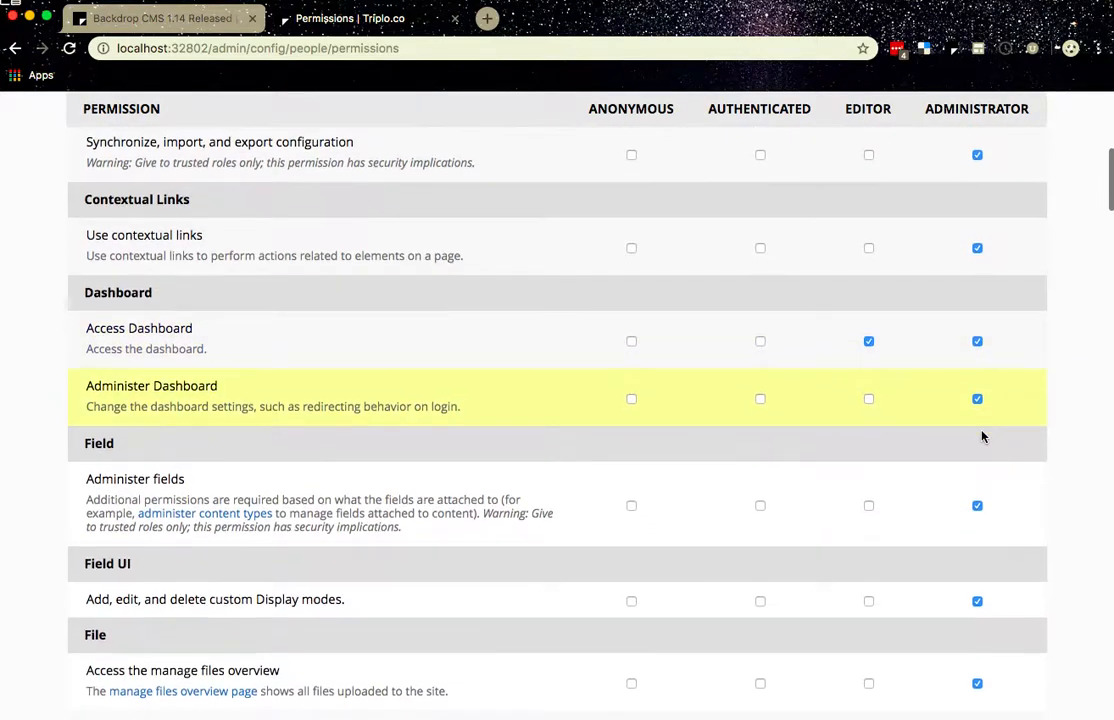
scroll(981, 436, "up", 1)
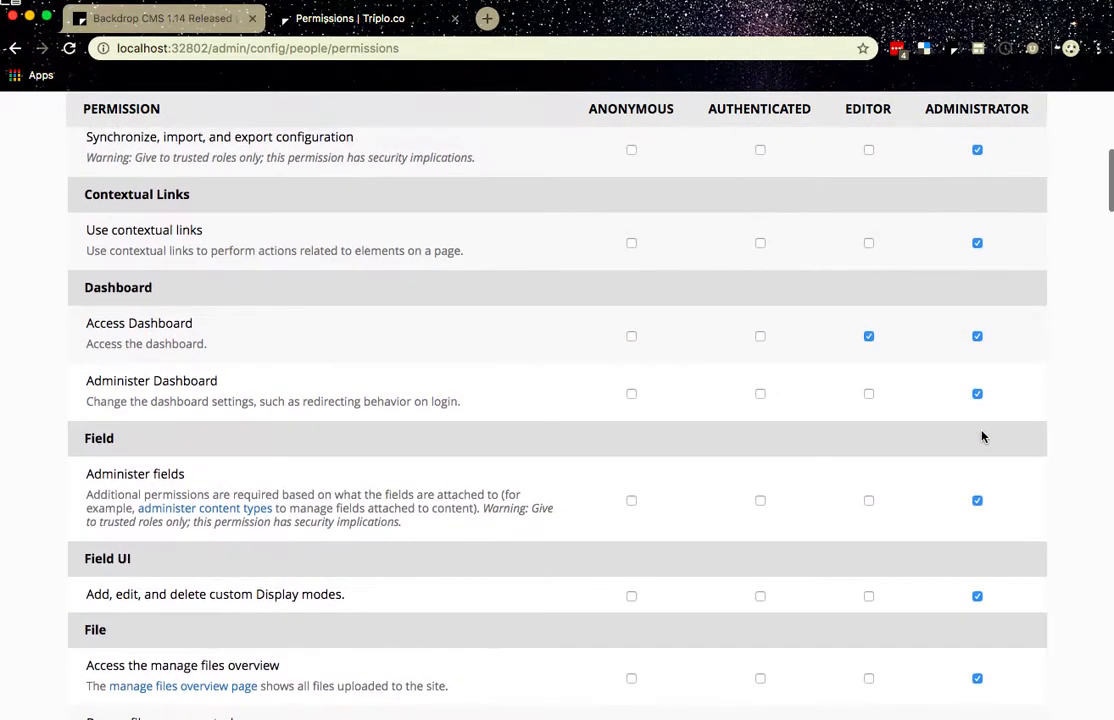
scroll(981, 436, "up", 1)
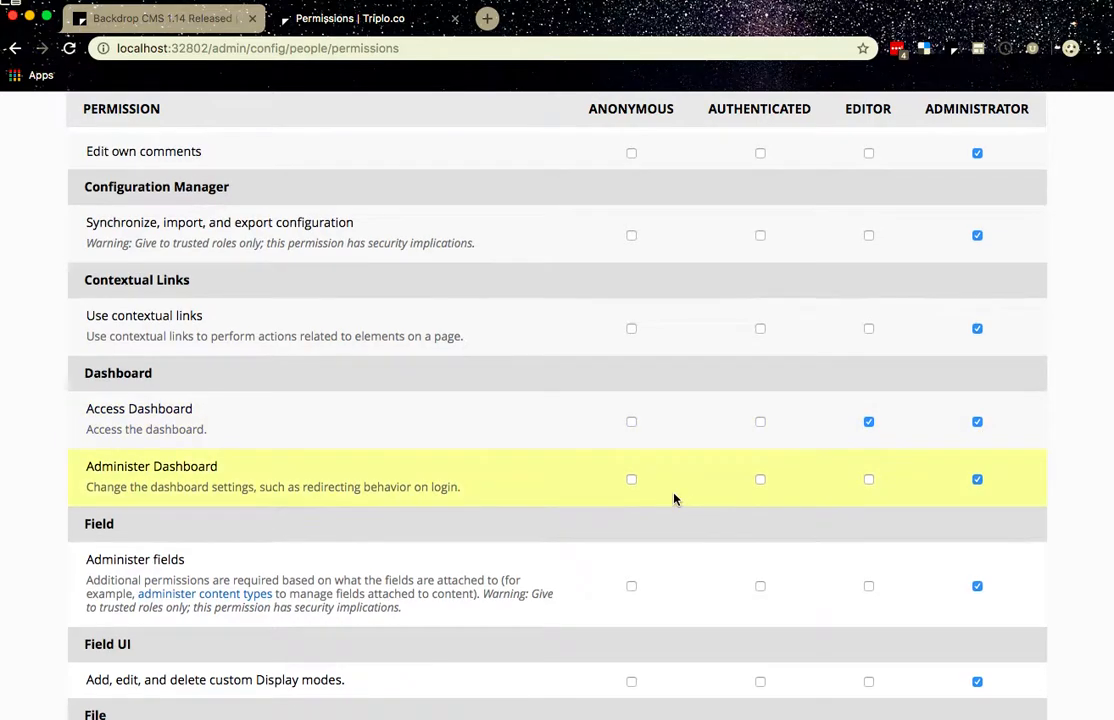
scroll(674, 500, "up", 9)
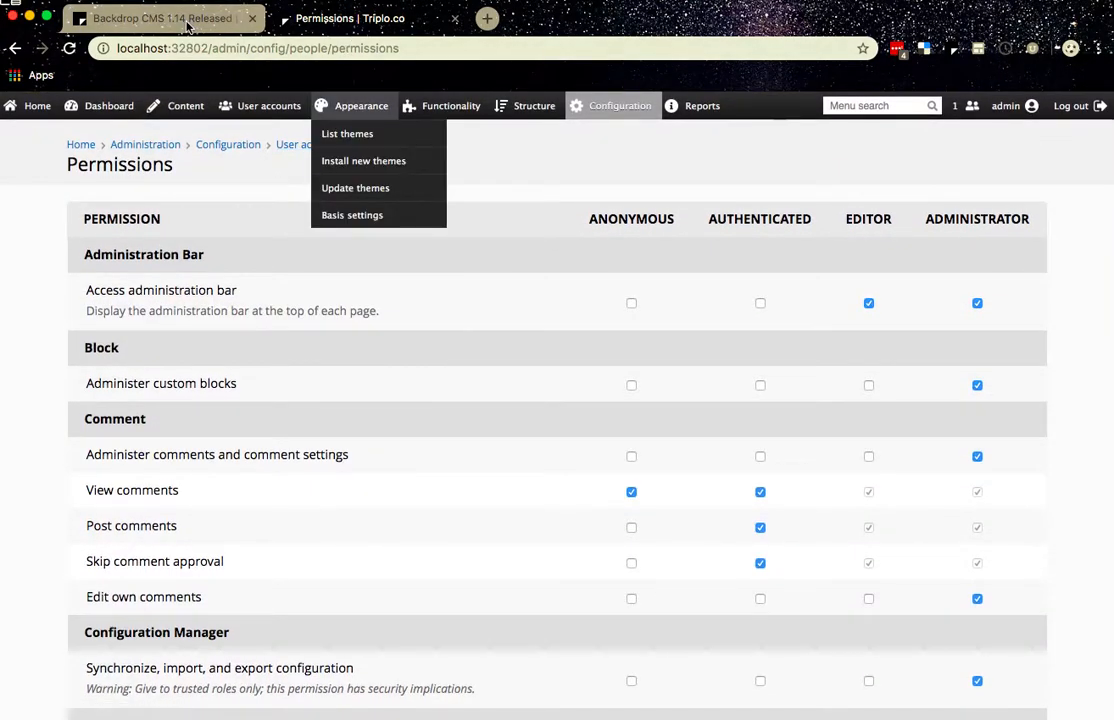
Read the release notes section on core fieldable file entity bundles
left_click(186, 20)
scroll(380, 352, "down", 10)
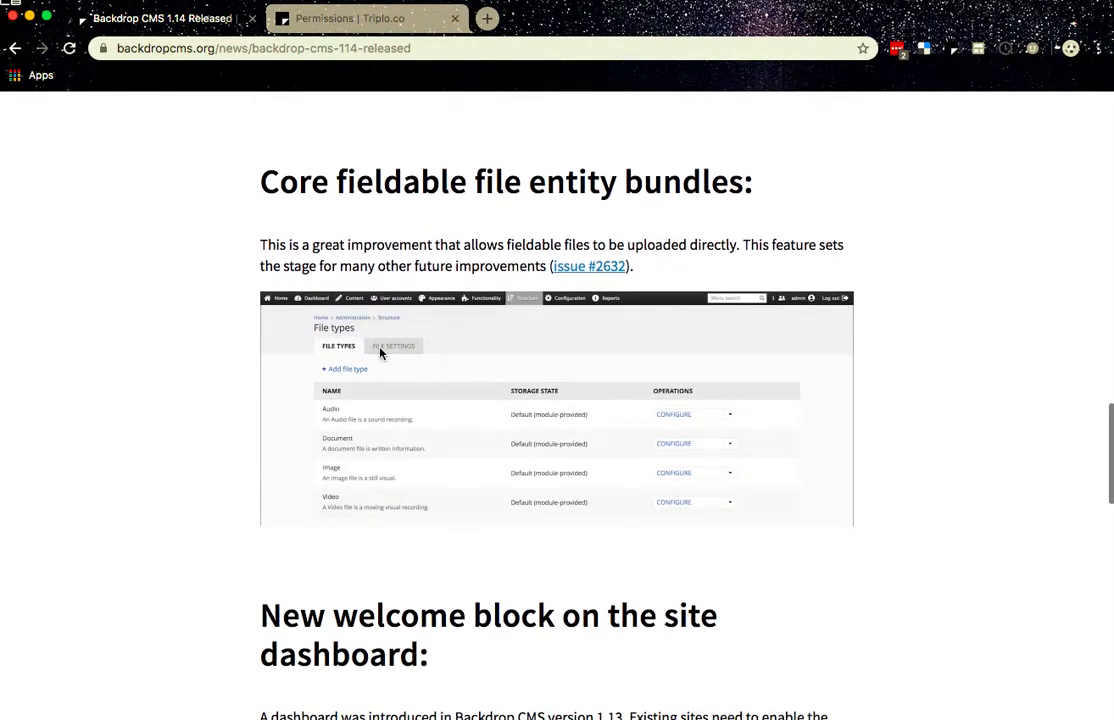
scroll(380, 352, "down", 1)
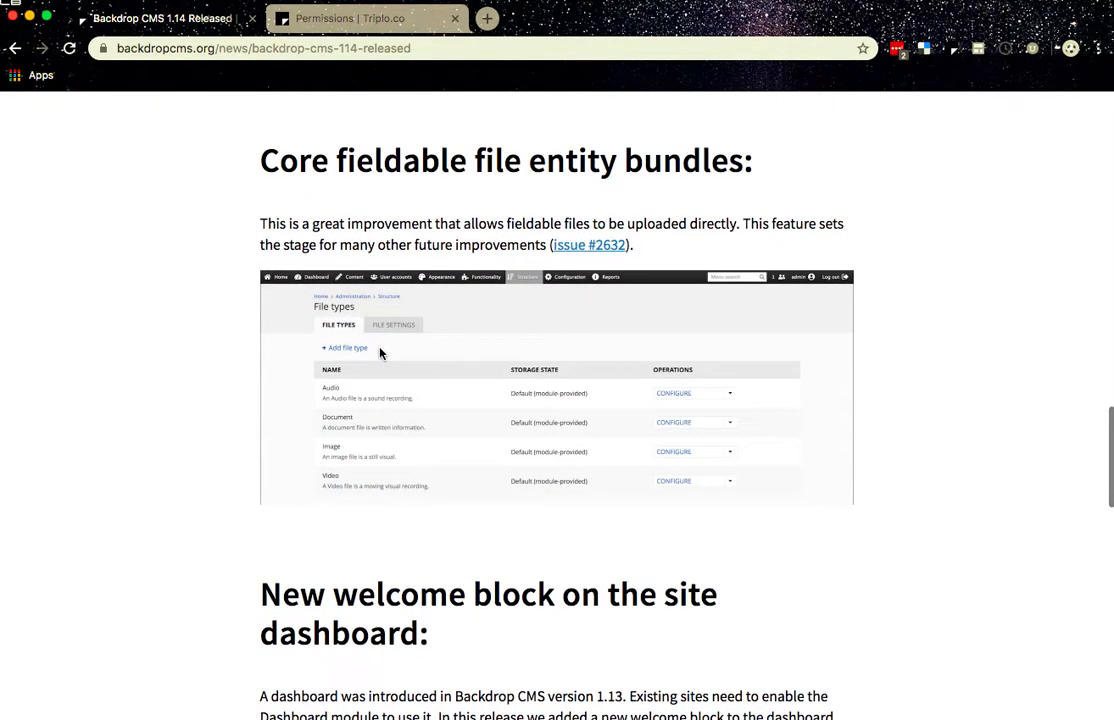
Return to the Triplo.co site and view its file management page
left_click(349, 28)
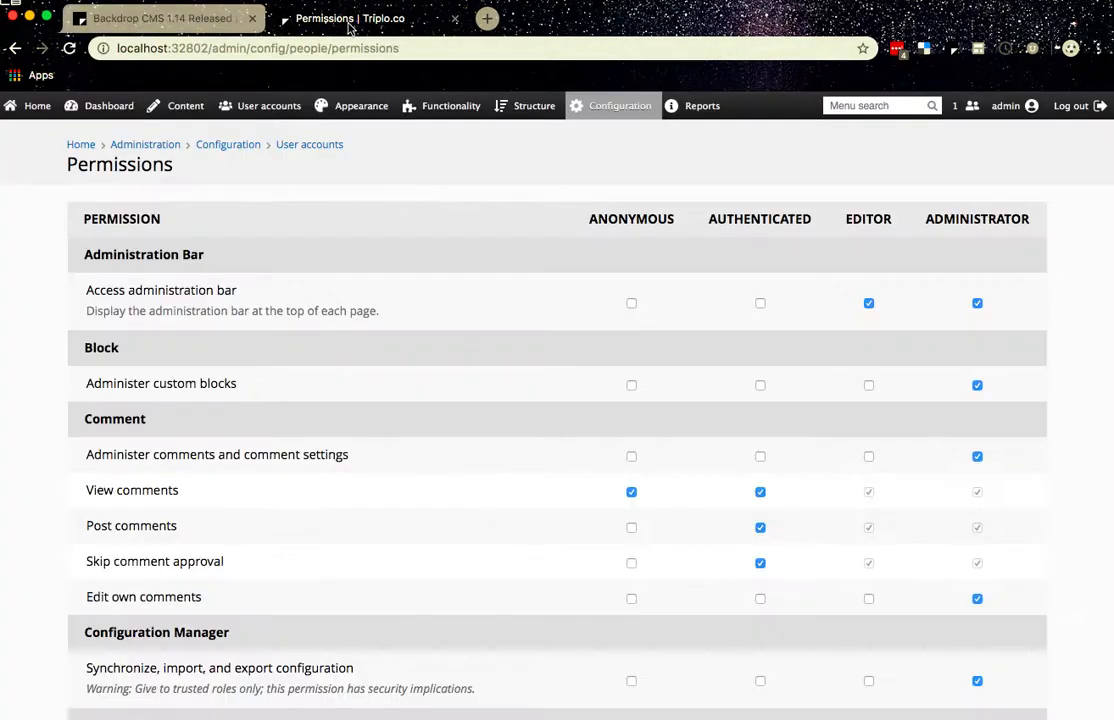
mouse_move(192, 107)
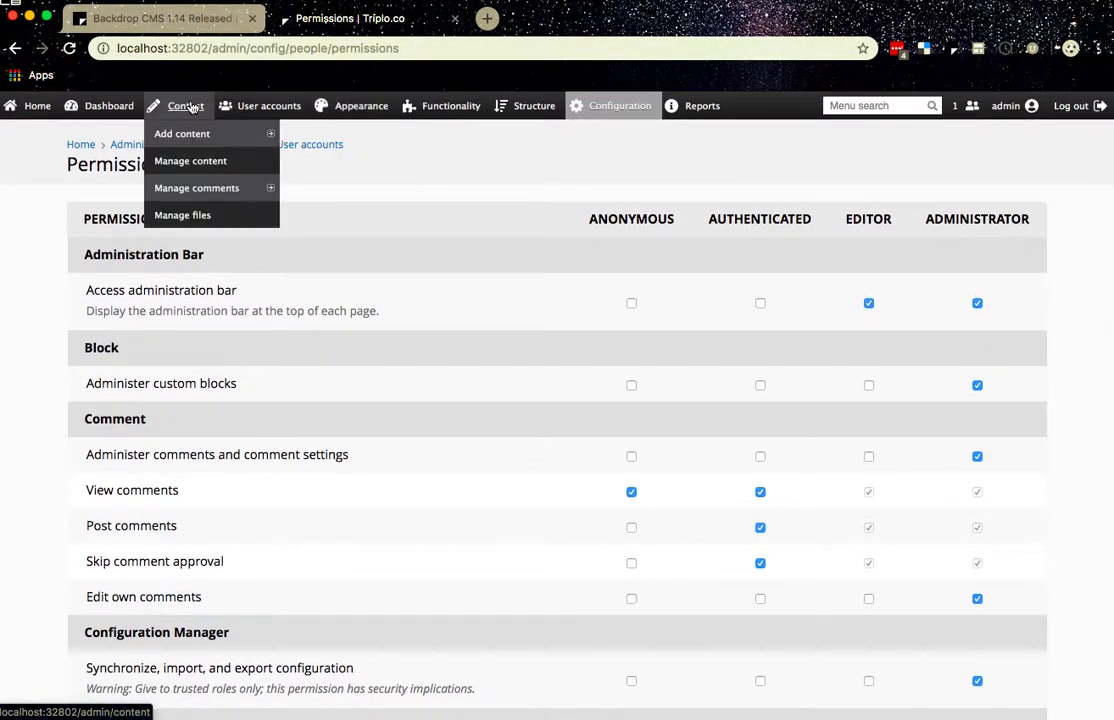
left_click(184, 216)
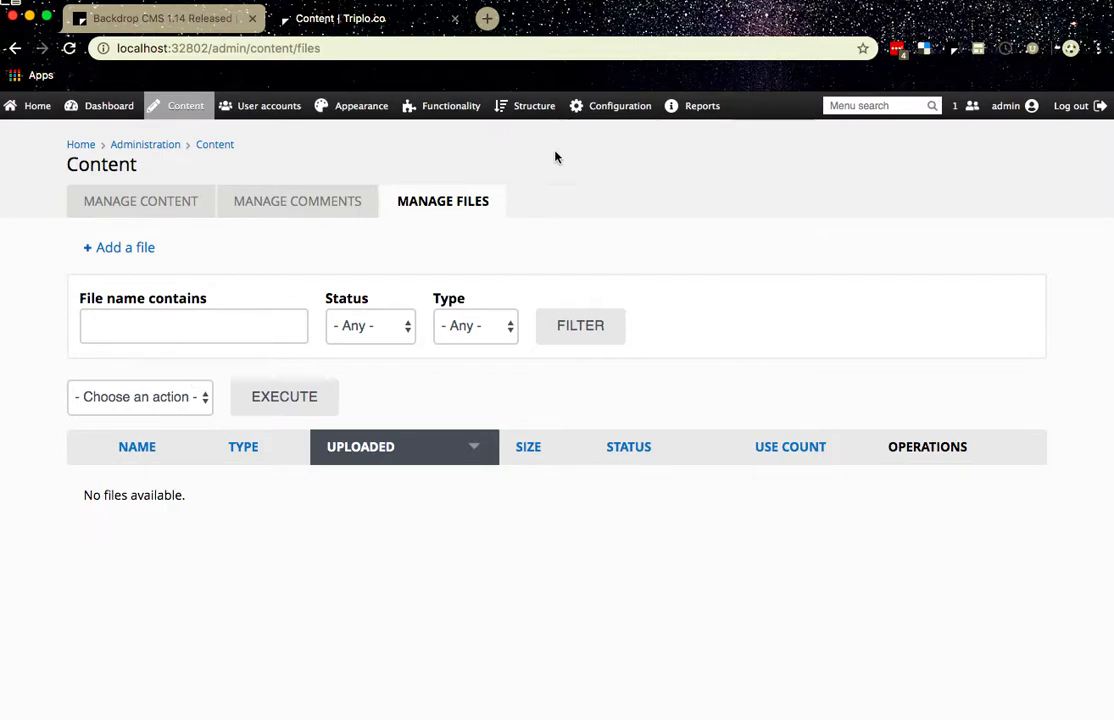
Open the list of file types and view the field management page of the Audio type
mouse_move(528, 112)
mouse_move(523, 222)
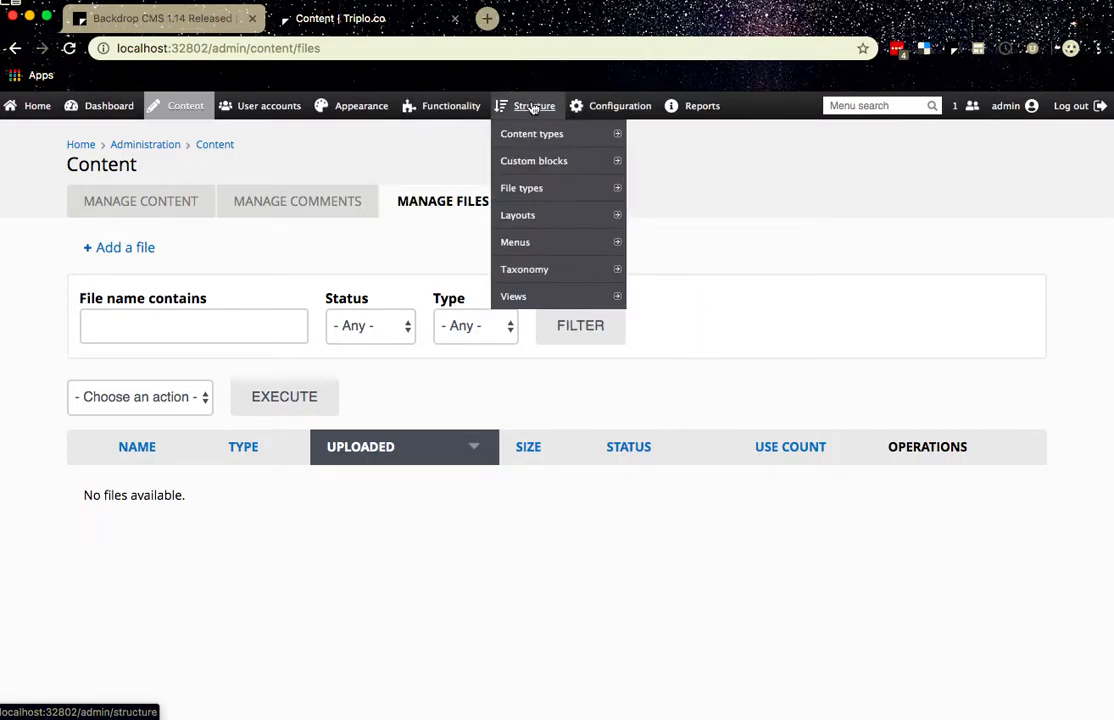
left_click(523, 188)
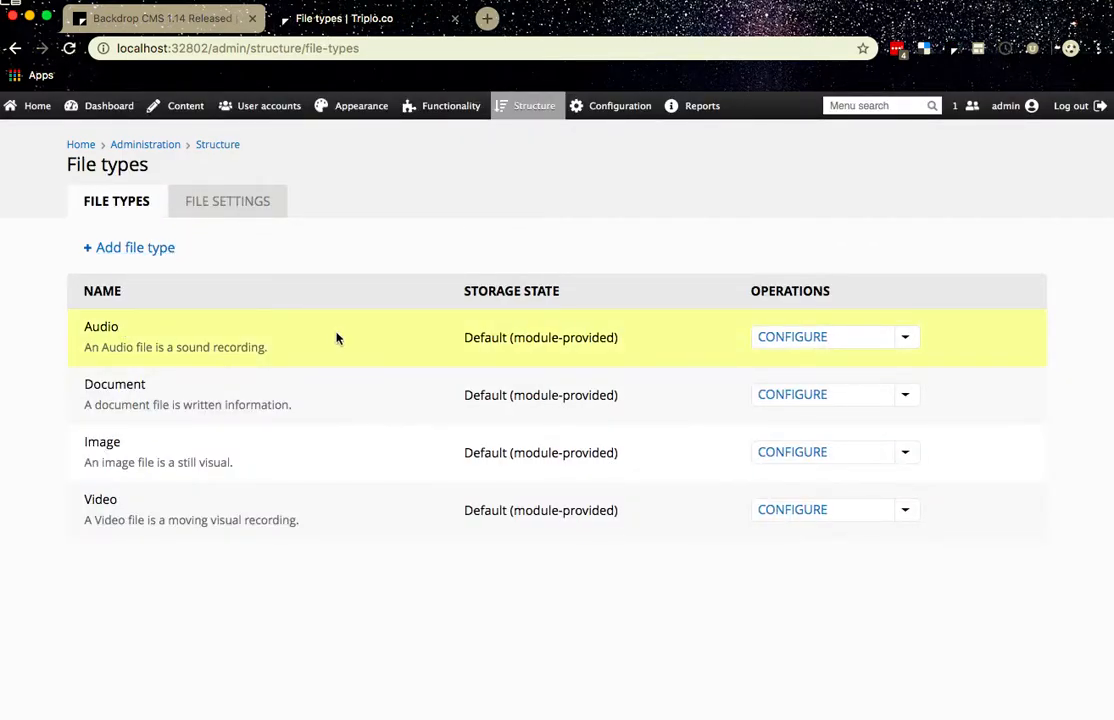
left_click(799, 339)
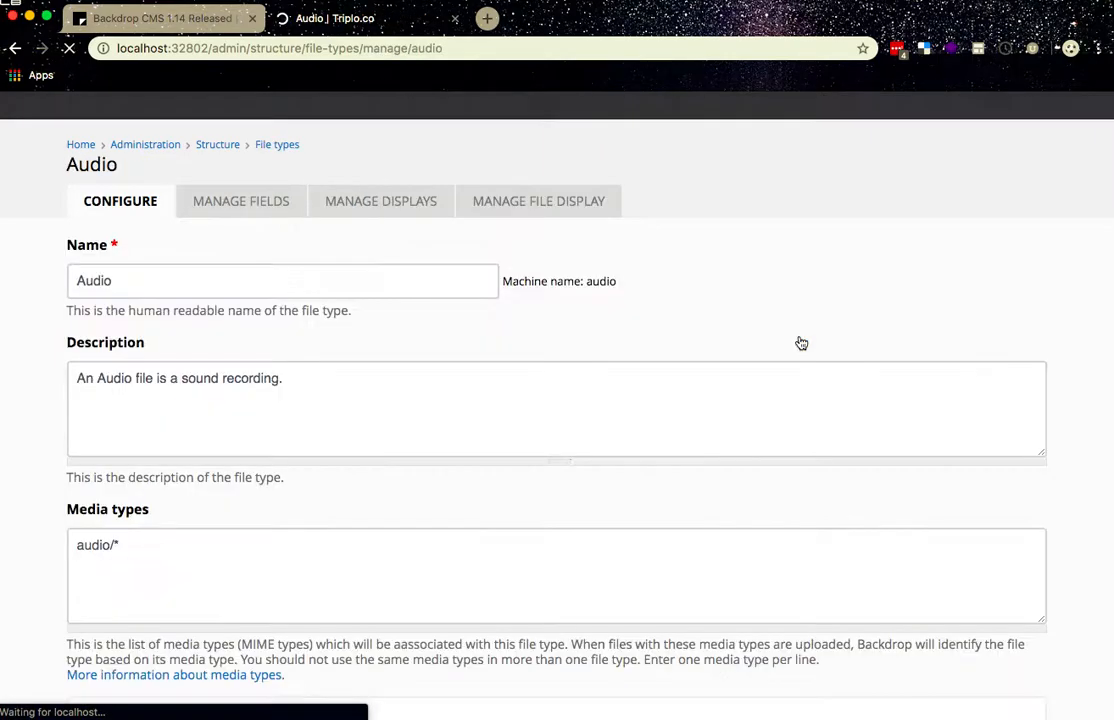
left_click(257, 211)
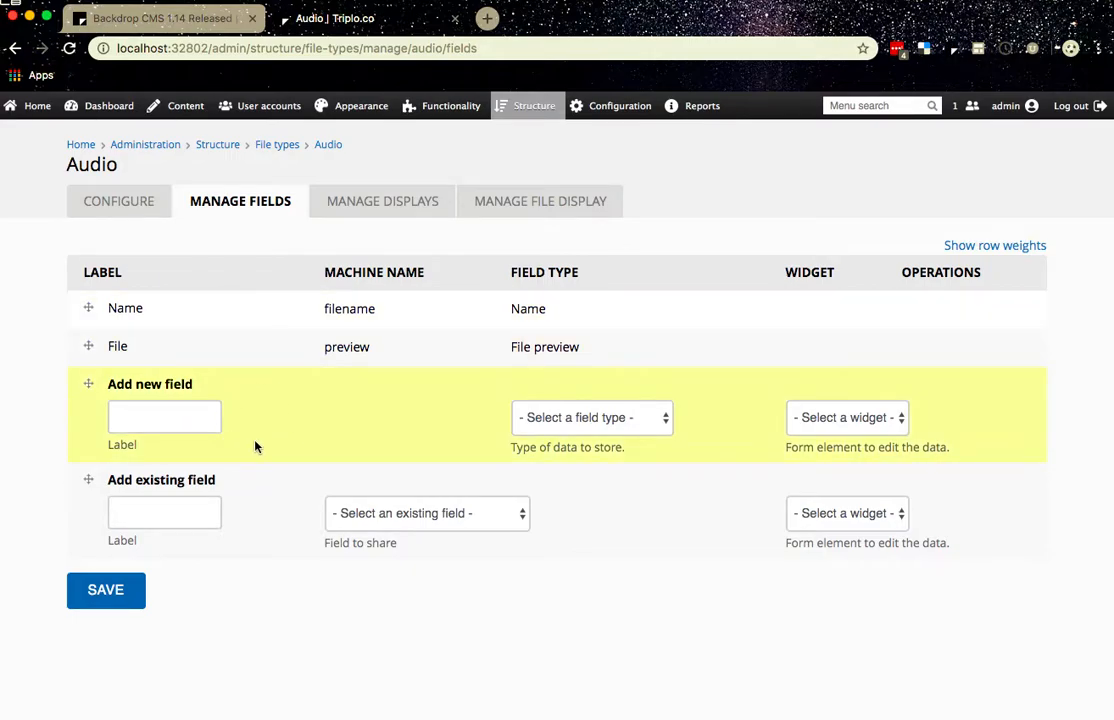
Read the release notes section about the new welcome block on the site dashboard
left_click(188, 22)
scroll(286, 338, "down", 3)
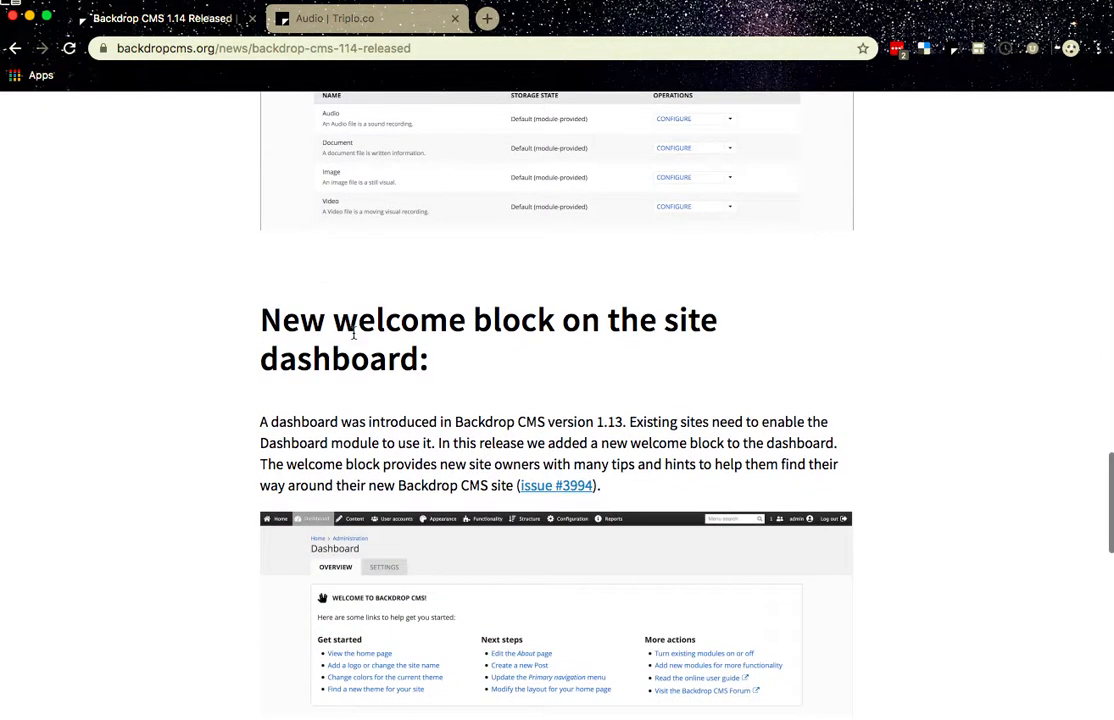
scroll(353, 338, "down", 4)
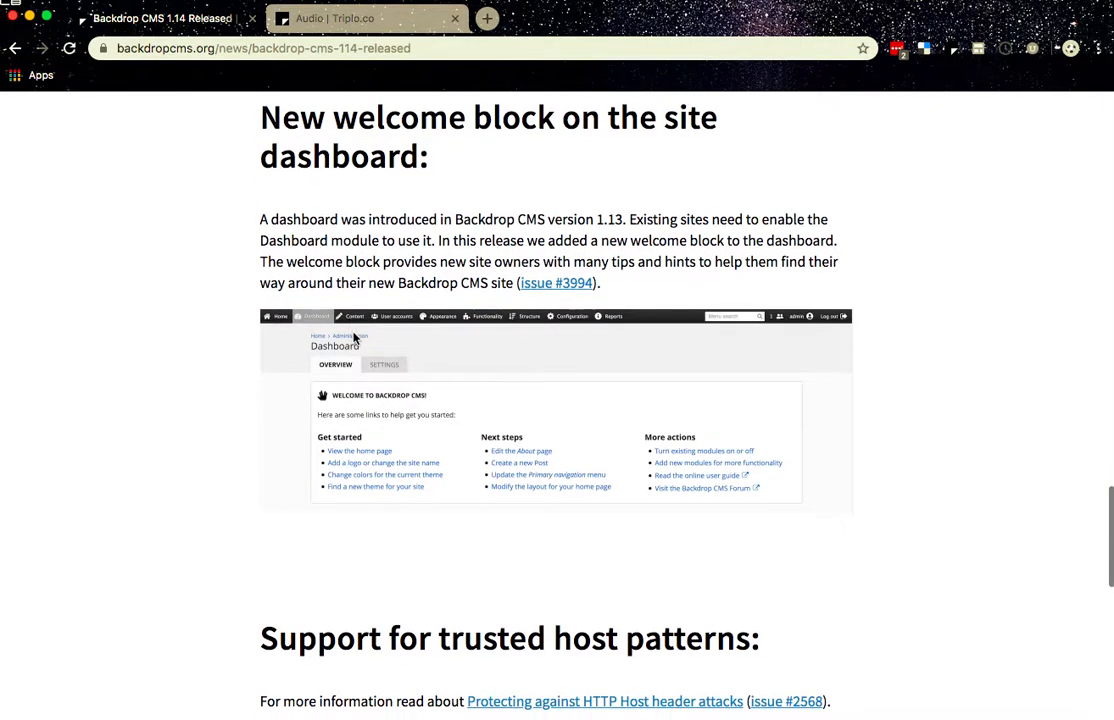
Go back to the Triplo.co site and view its dashboard overview
left_click(360, 22)
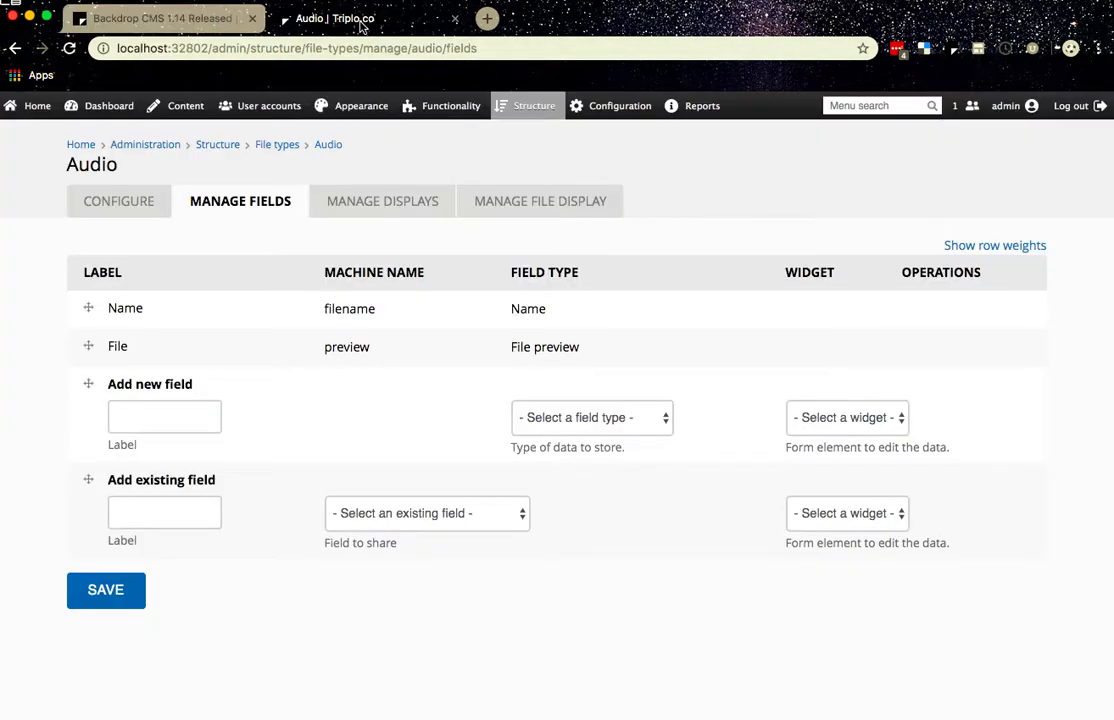
mouse_move(113, 112)
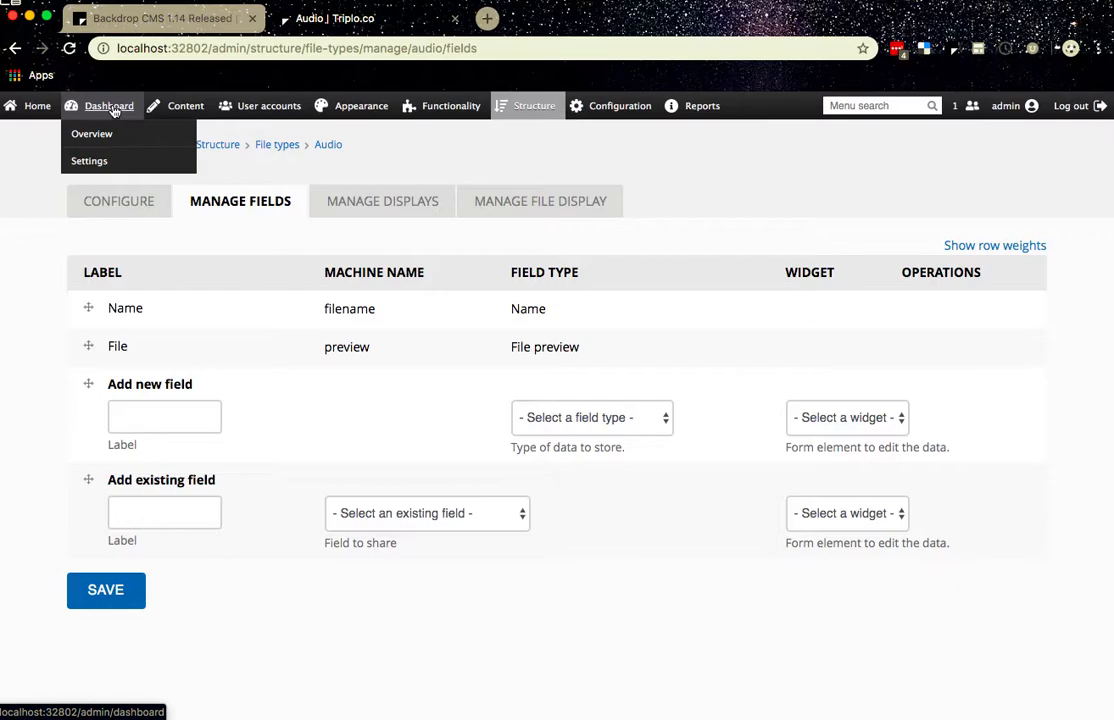
left_click(109, 106)
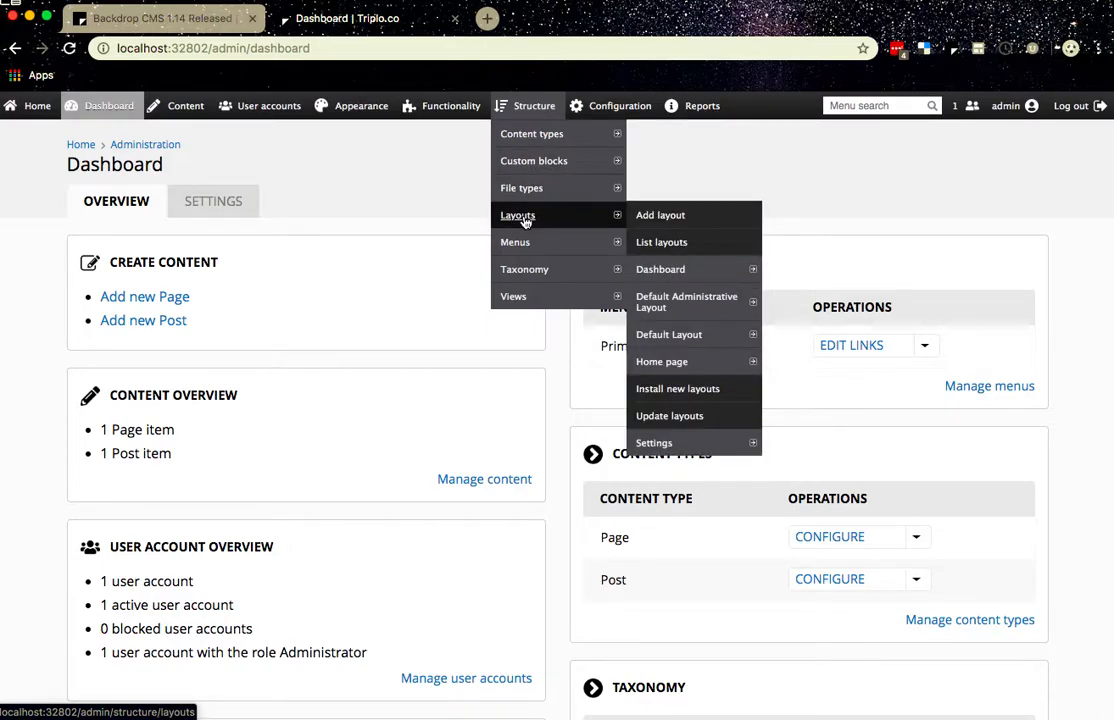
Add the "Welcome to Backdrop CMS!" block to the Content region of the Dashboard layout and save the layout
left_click(660, 268)
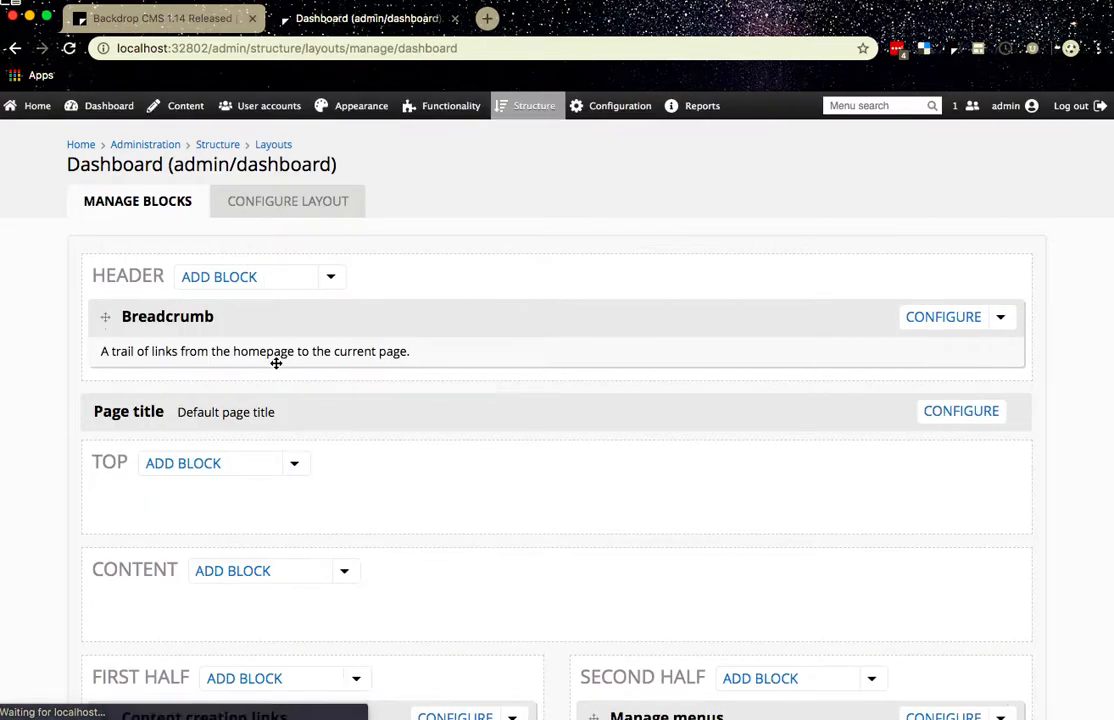
scroll(270, 530, "down", 1)
scroll(270, 530, "down", 2)
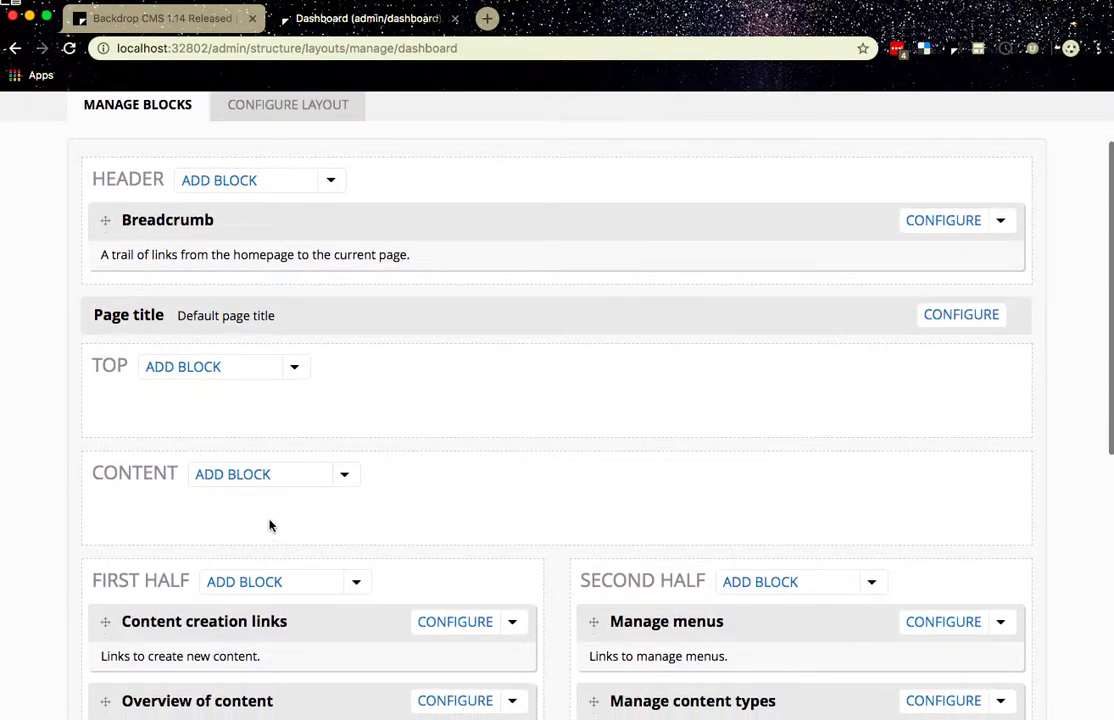
left_click(229, 480)
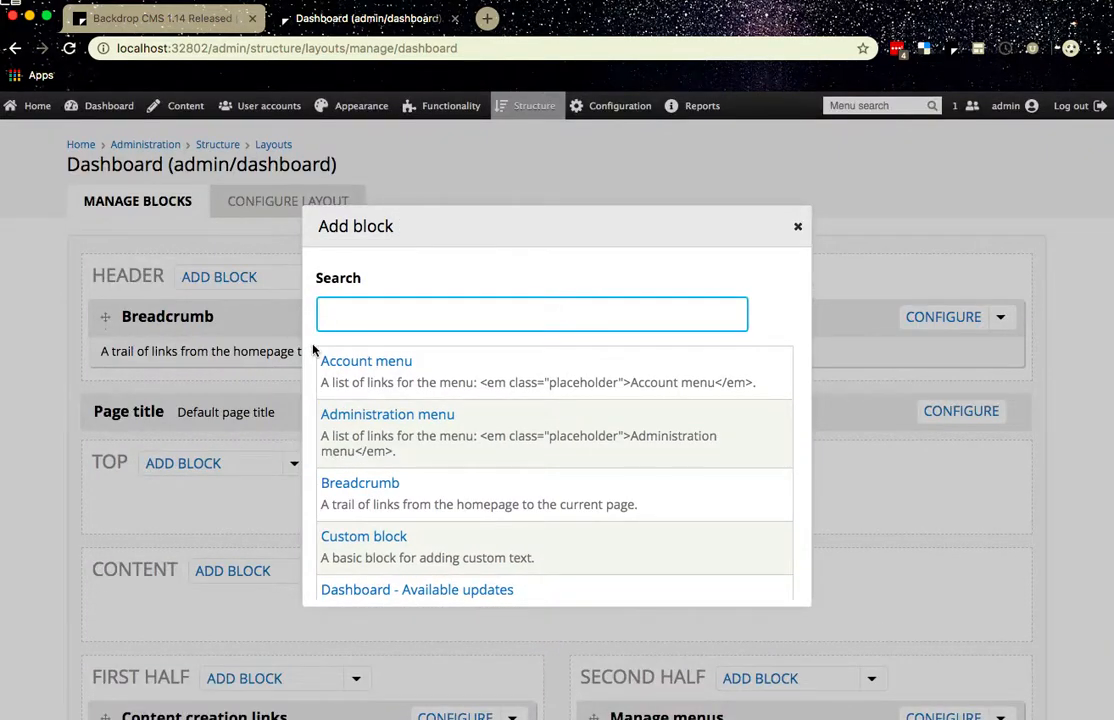
type("welc")
left_click(368, 362)
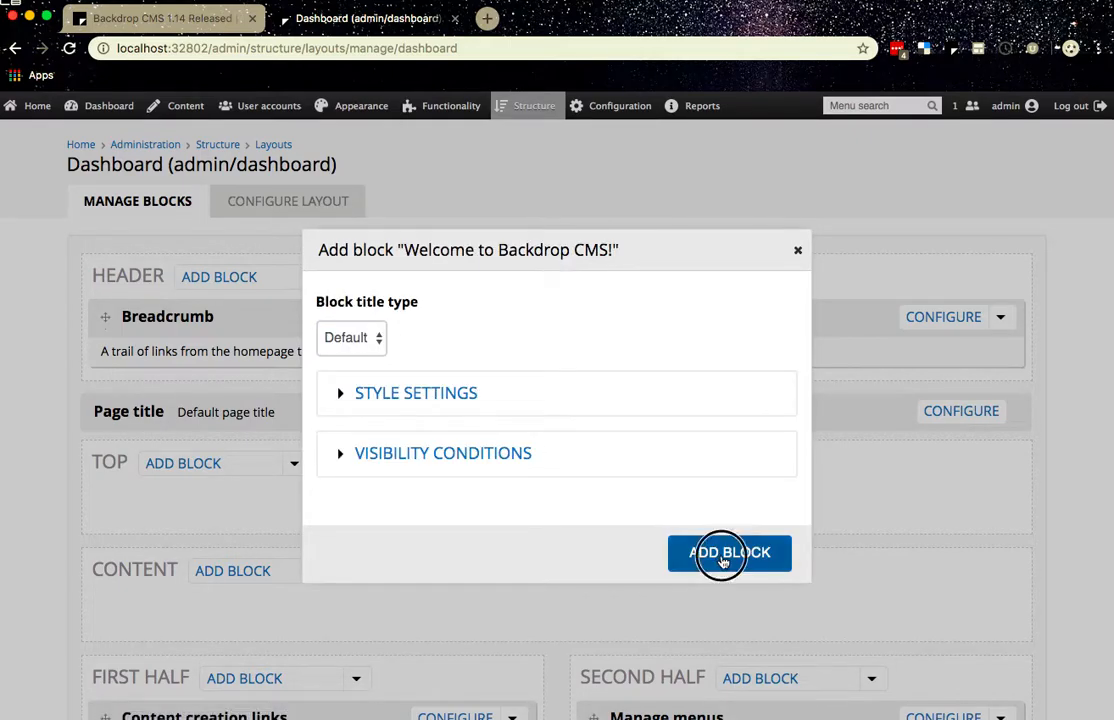
left_click(723, 555)
scroll(722, 560, "down", 5)
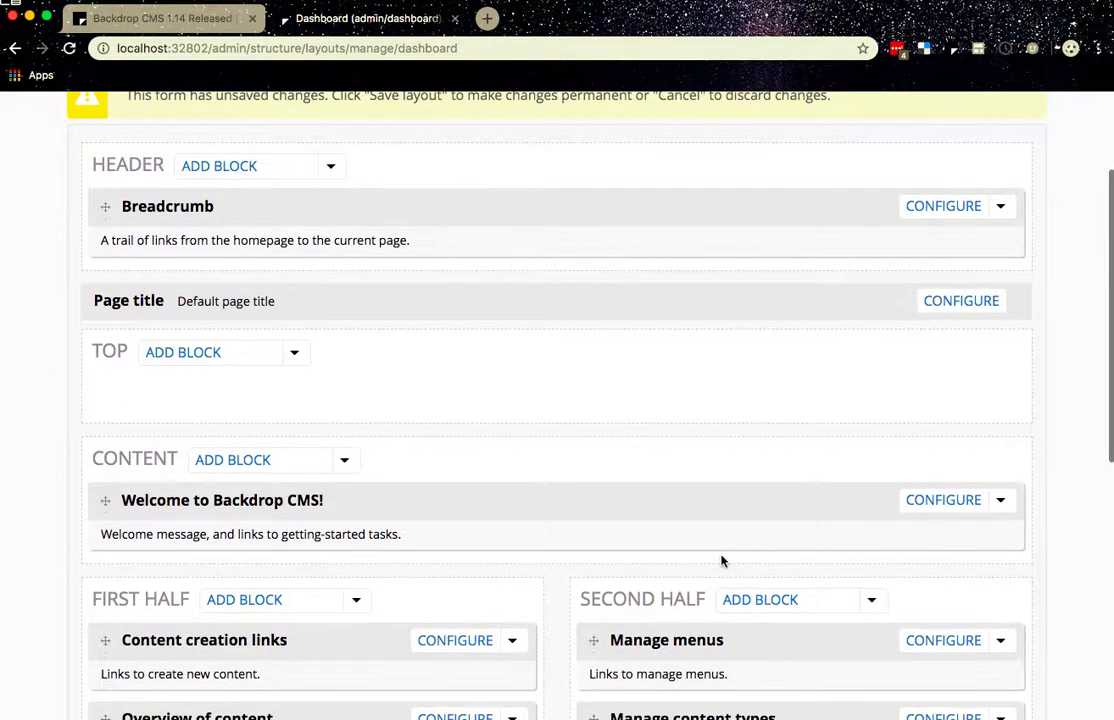
scroll(585, 495, "down", 8)
scroll(585, 497, "down", 2)
left_click(142, 672)
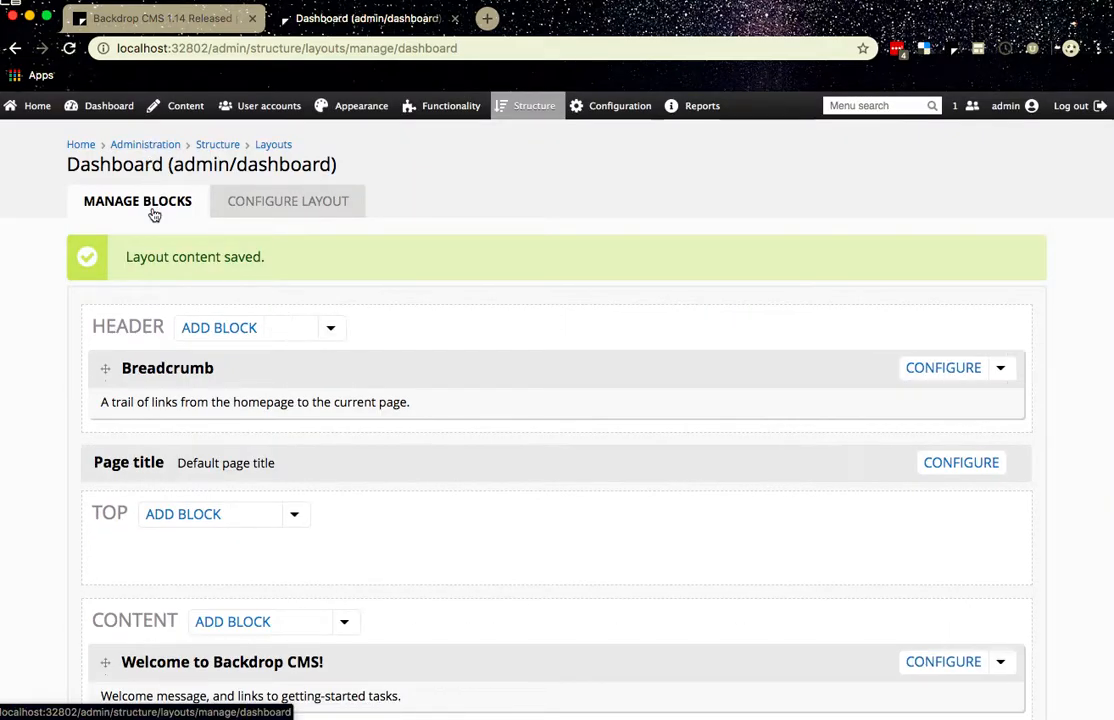
Open the dashboard overview and look through the welcome block and the blocks beneath it
mouse_move(118, 116)
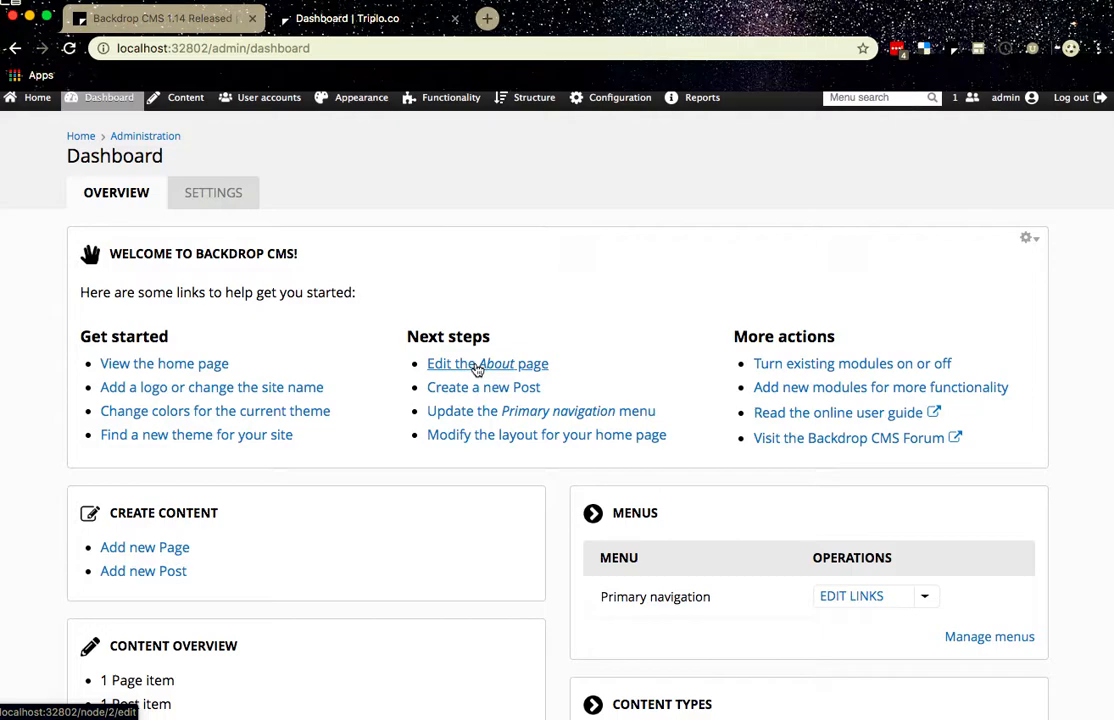
scroll(477, 369, "down", 3)
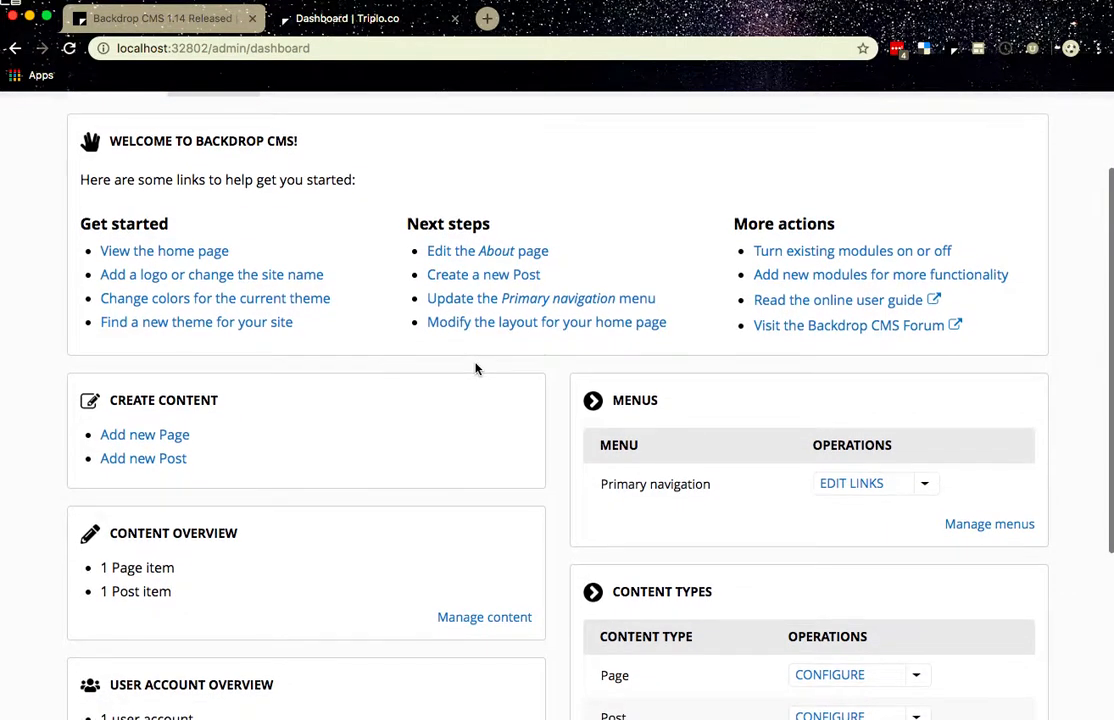
scroll(477, 369, "up", 1)
scroll(477, 369, "down", 2)
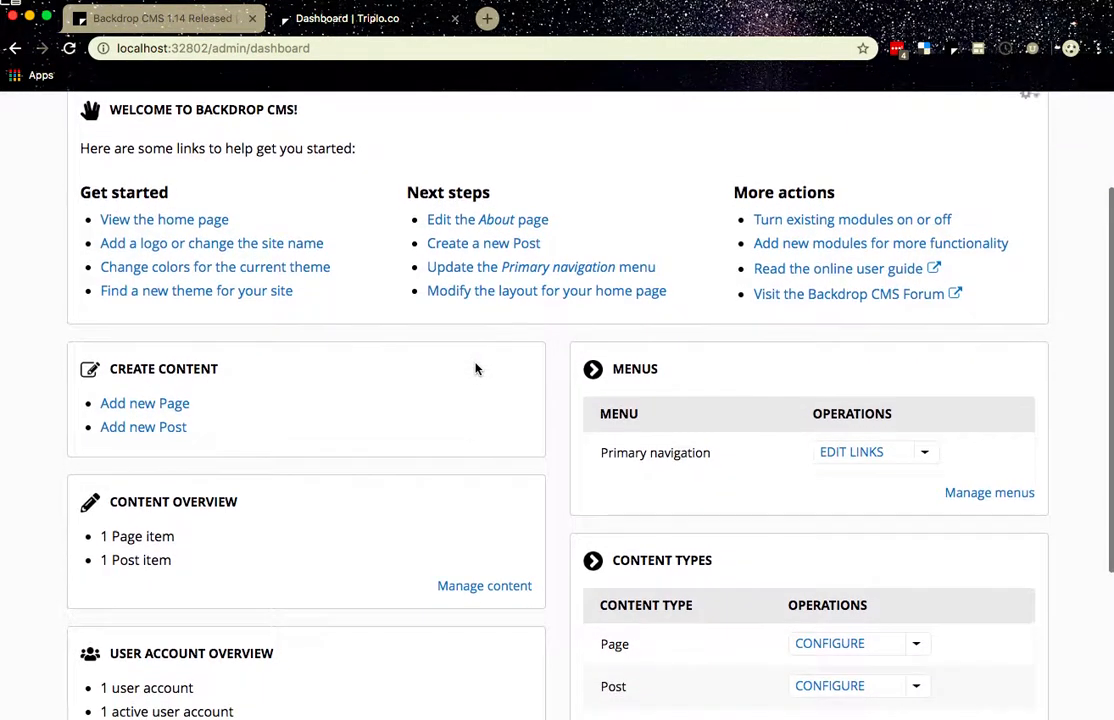
scroll(476, 369, "down", 6)
scroll(560, 320, "up", 10)
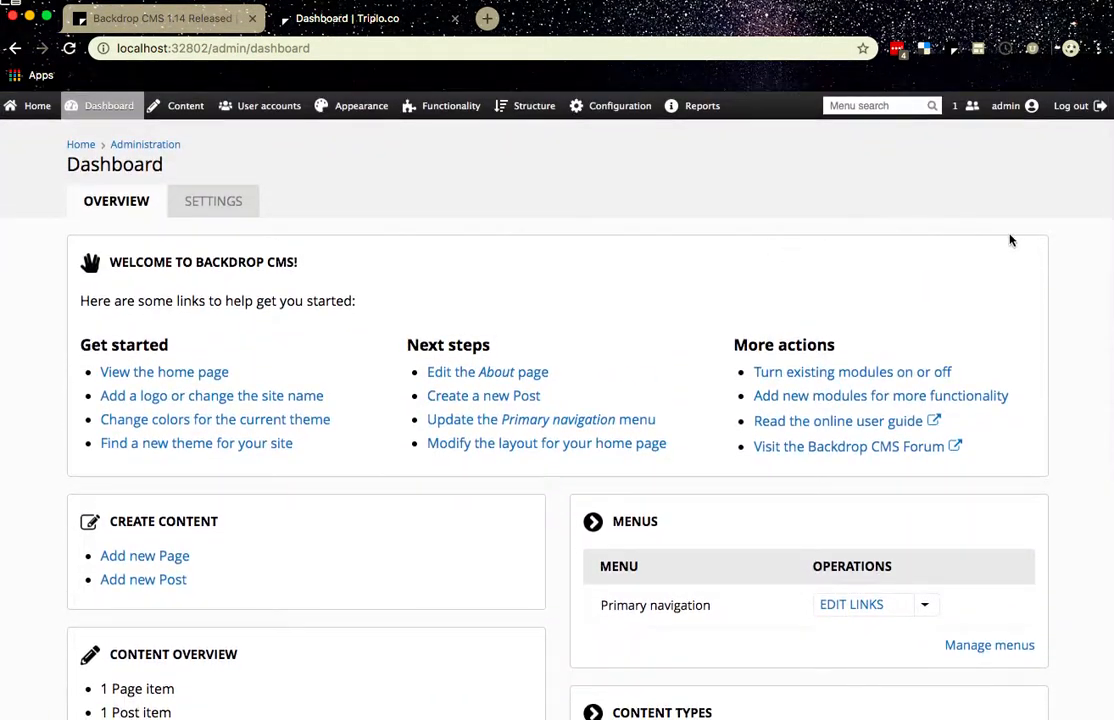
Remove the "Welcome to Backdrop CMS!" block from the Content region of the Dashboard layout and save the layout
mouse_move(543, 118)
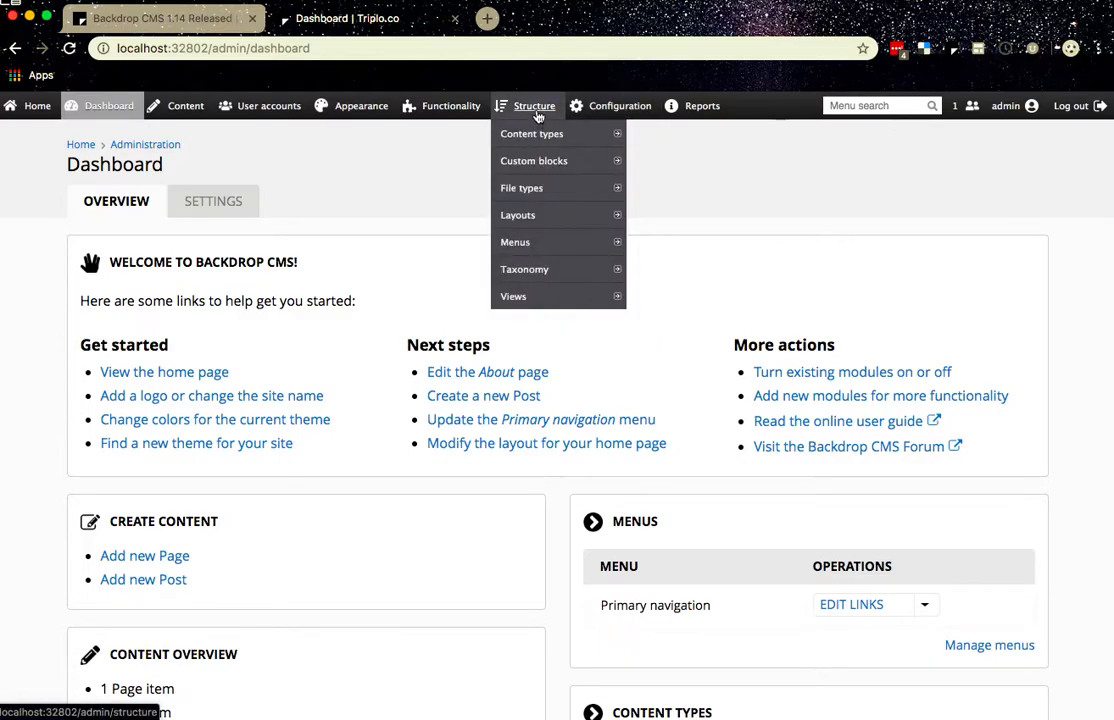
mouse_move(522, 221)
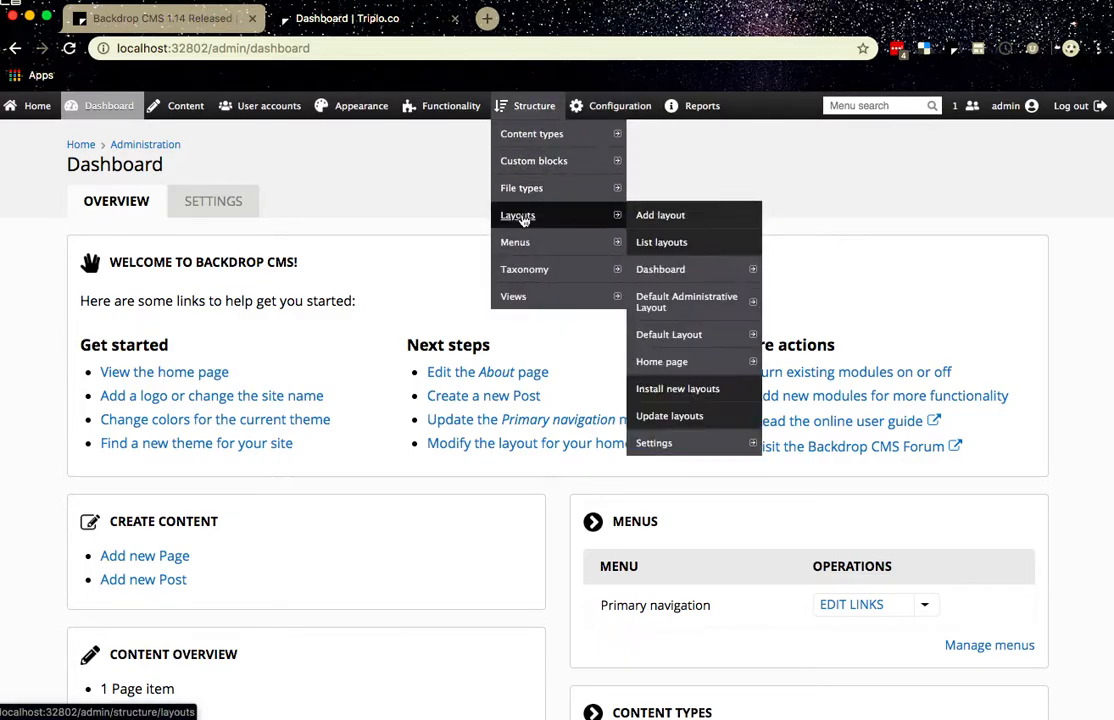
left_click(667, 273)
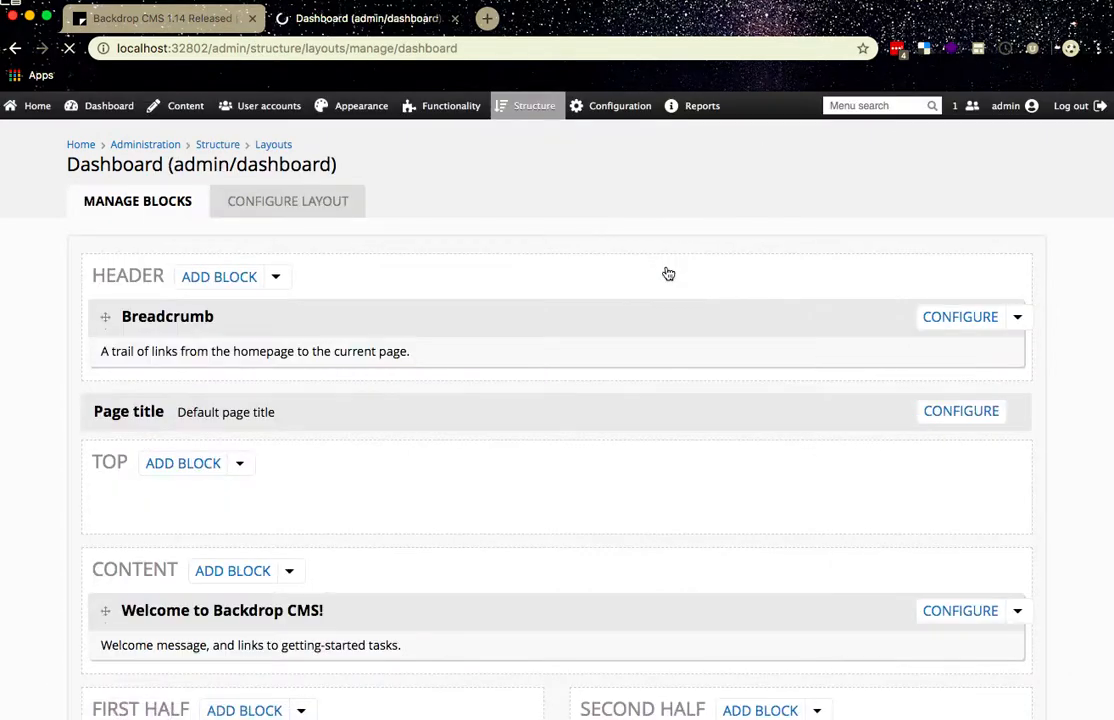
scroll(610, 410, "down", 2)
scroll(610, 410, "down", 3)
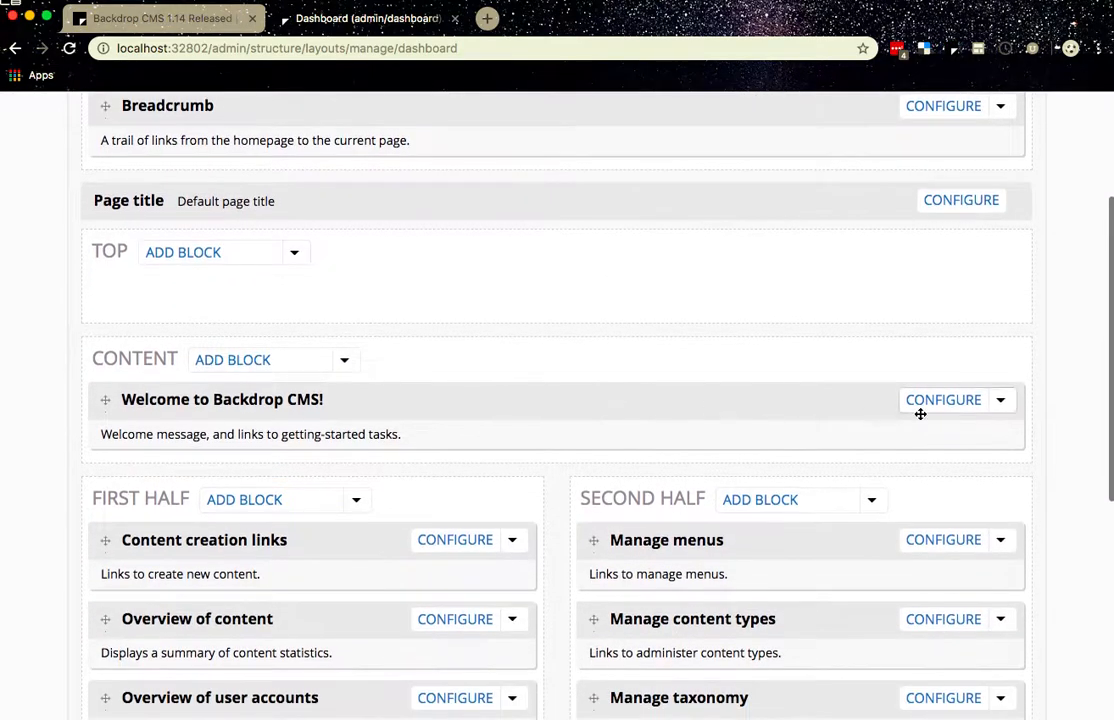
left_click(1001, 400)
left_click(950, 427)
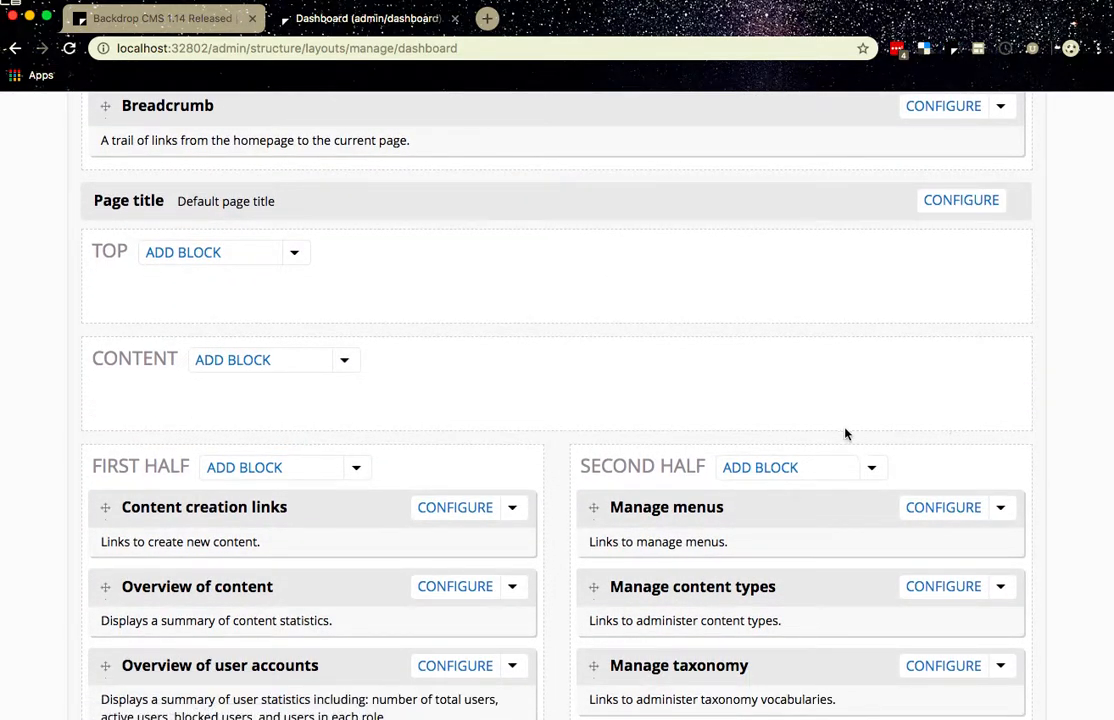
scroll(497, 323, "up", 2)
scroll(497, 323, "down", 2)
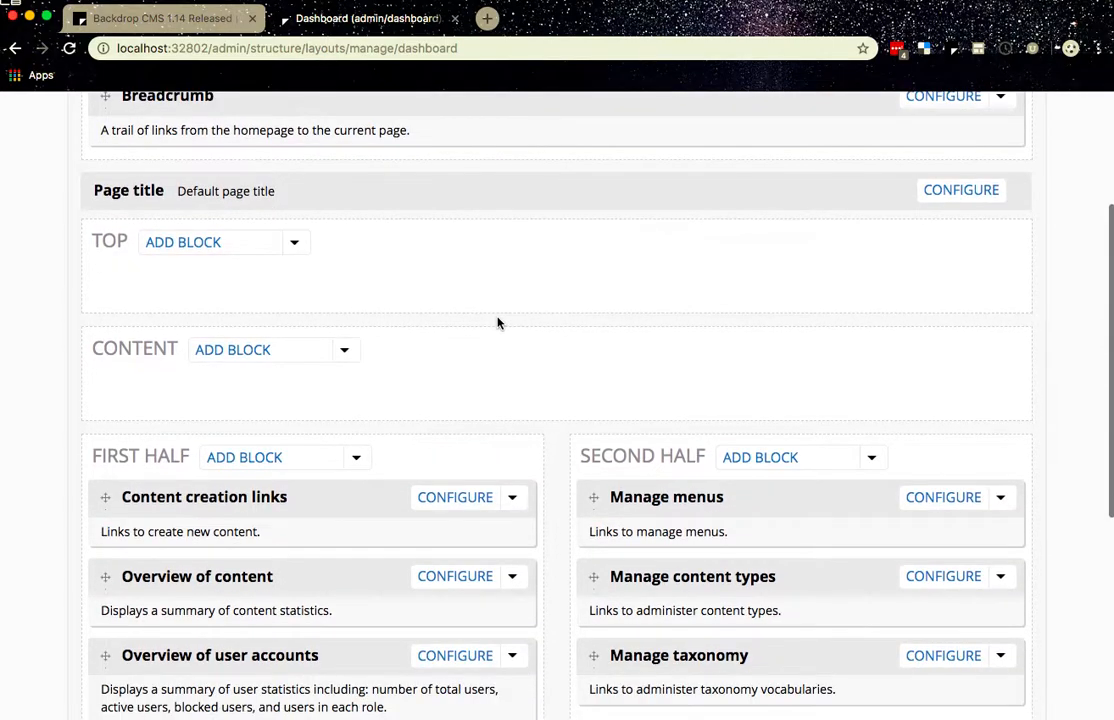
scroll(497, 323, "down", 5)
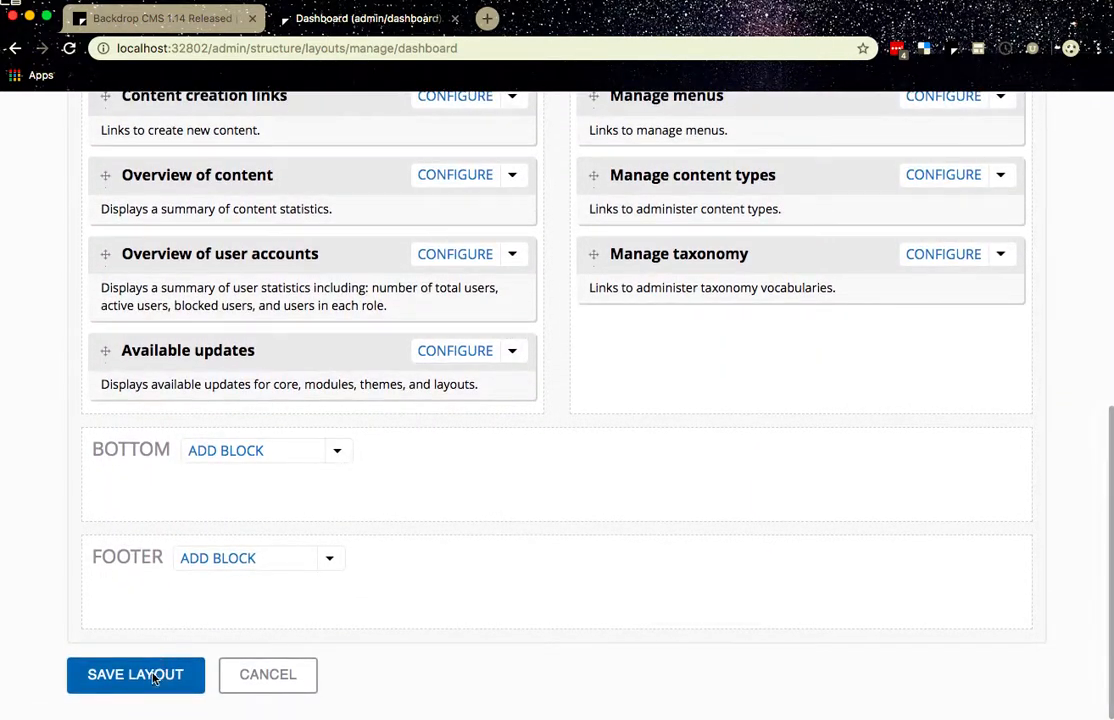
left_click(150, 678)
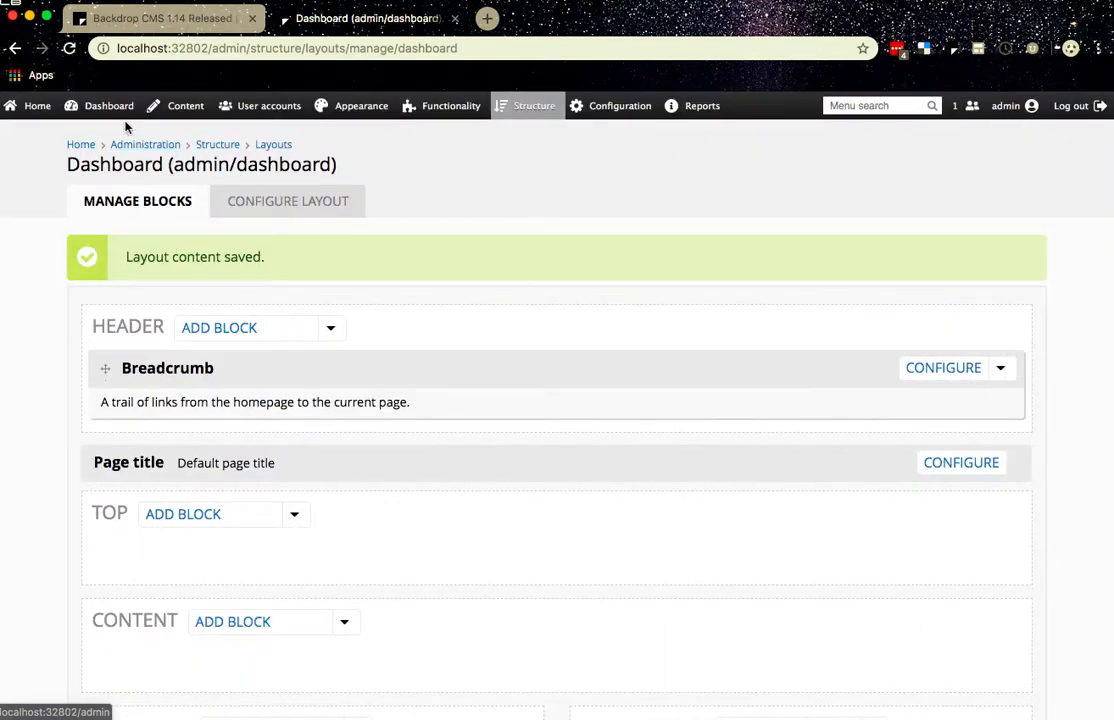
Return to the dashboard overview and look through its blocks without the welcome block
left_click(118, 110)
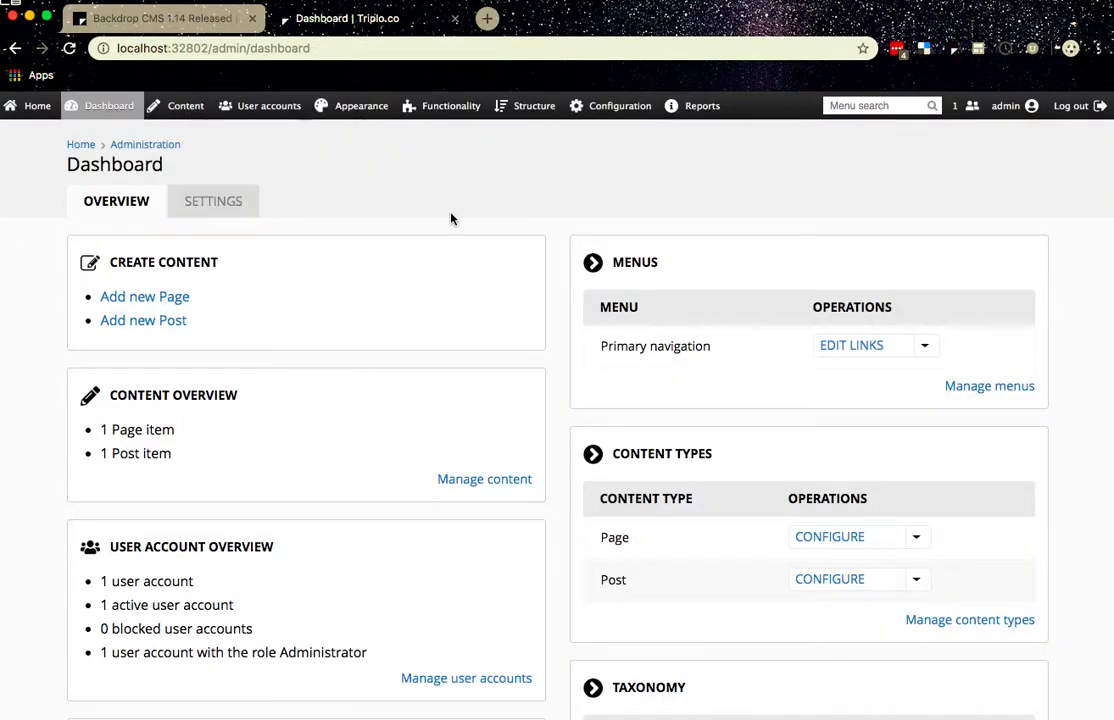
scroll(479, 337, "down", 1)
scroll(479, 337, "down", 2)
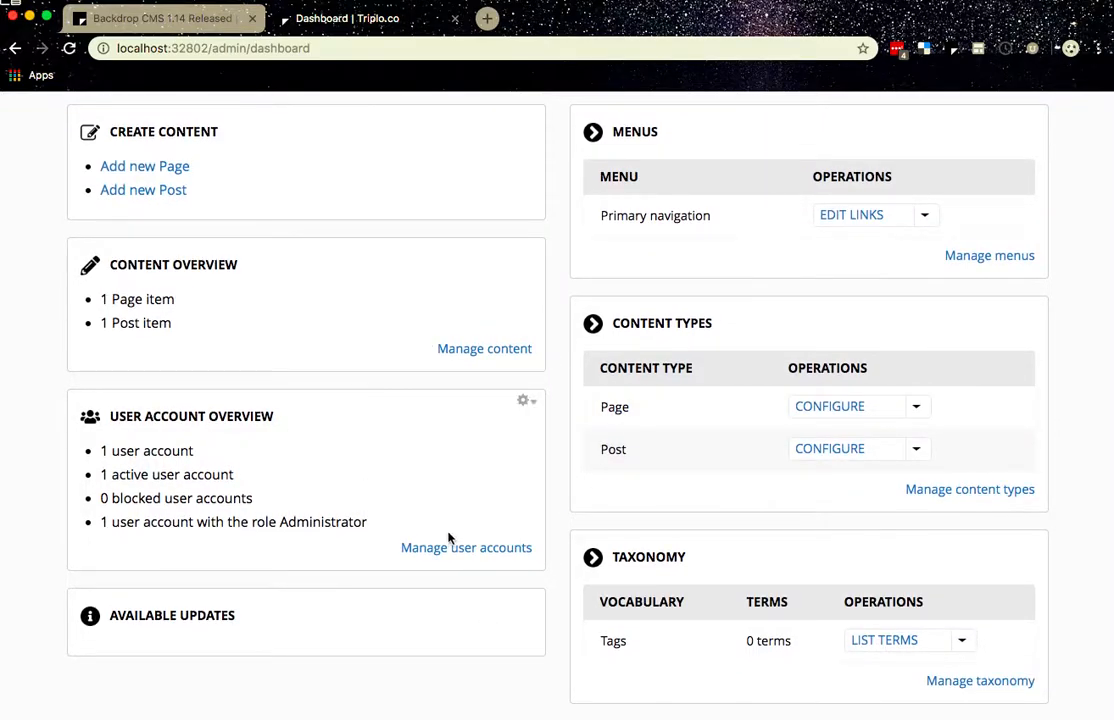
scroll(618, 453, "up", 2)
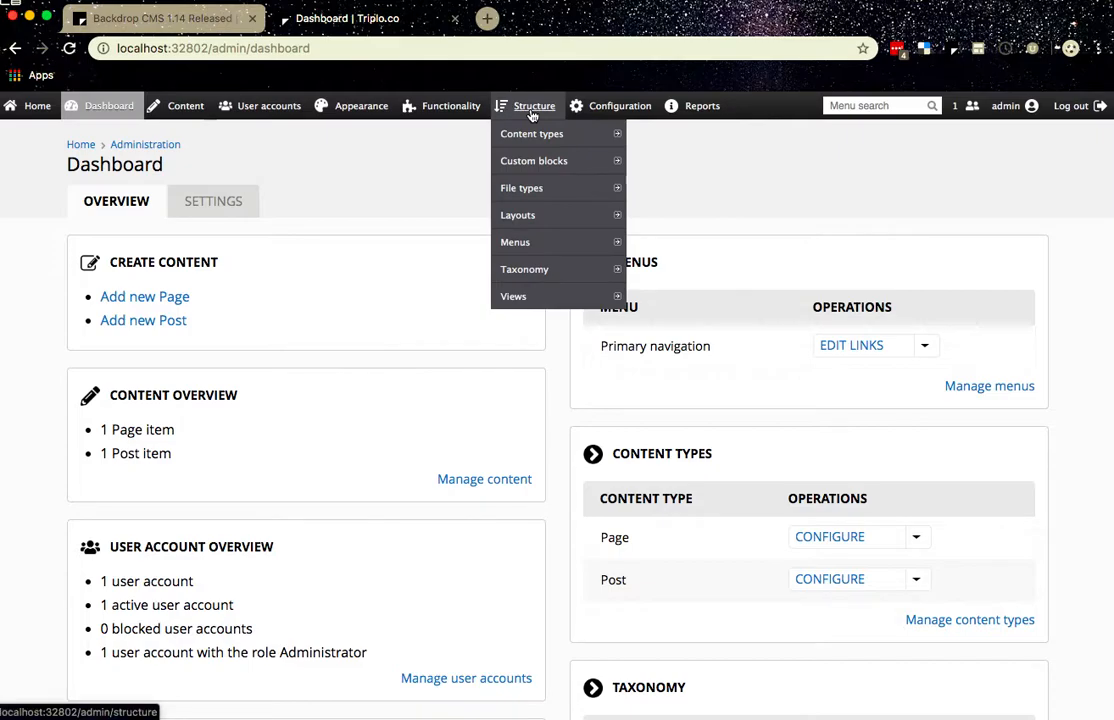
Switch to the Backdrop CMS 1.14 release notes and read the section on support for trusted host patterns
left_click(180, 18)
scroll(375, 363, "down", 4)
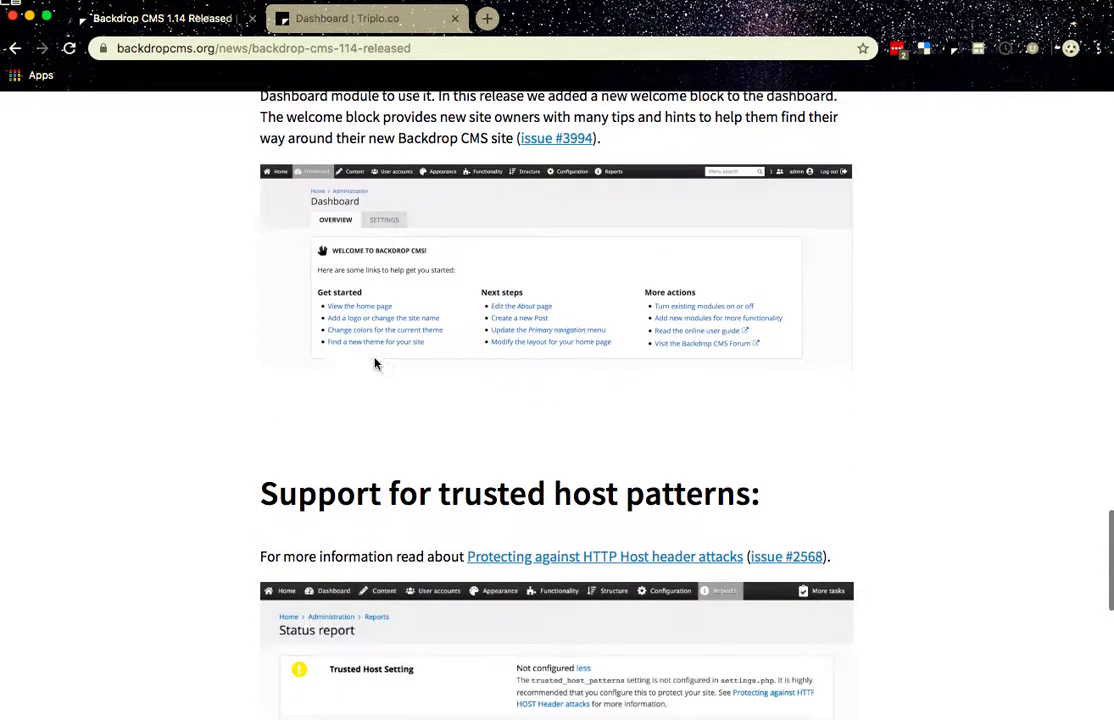
scroll(375, 363, "down", 3)
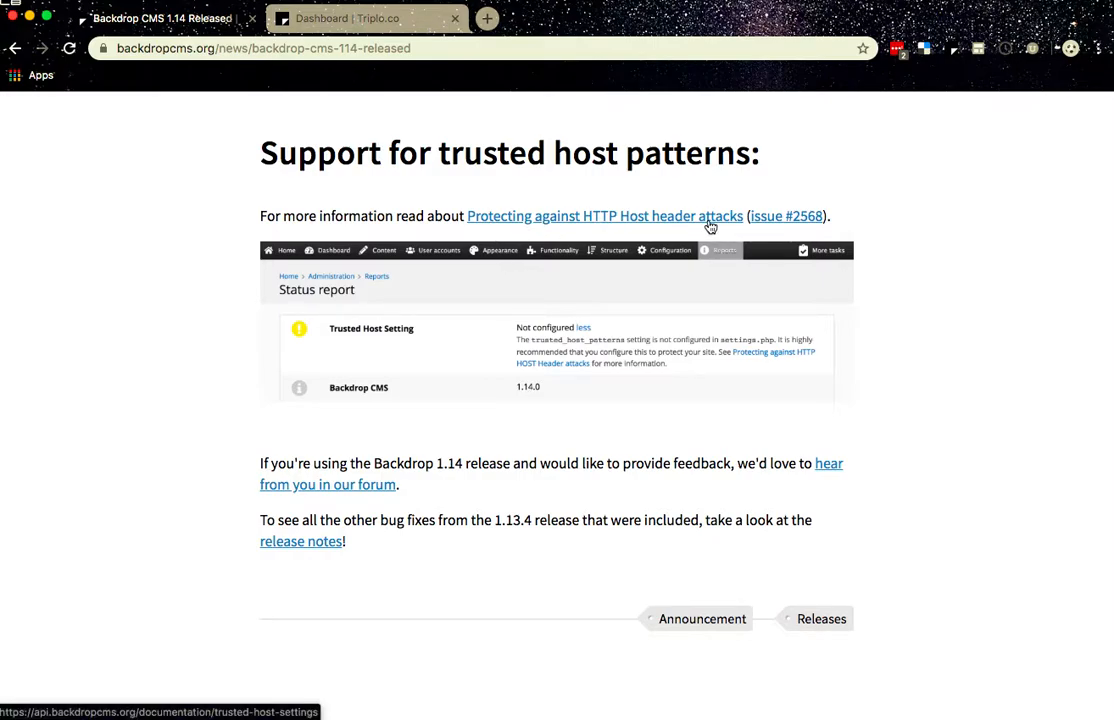
Open the status report of the Triplo.co site and examine its Trusted Host Setting entry
left_click(320, 18)
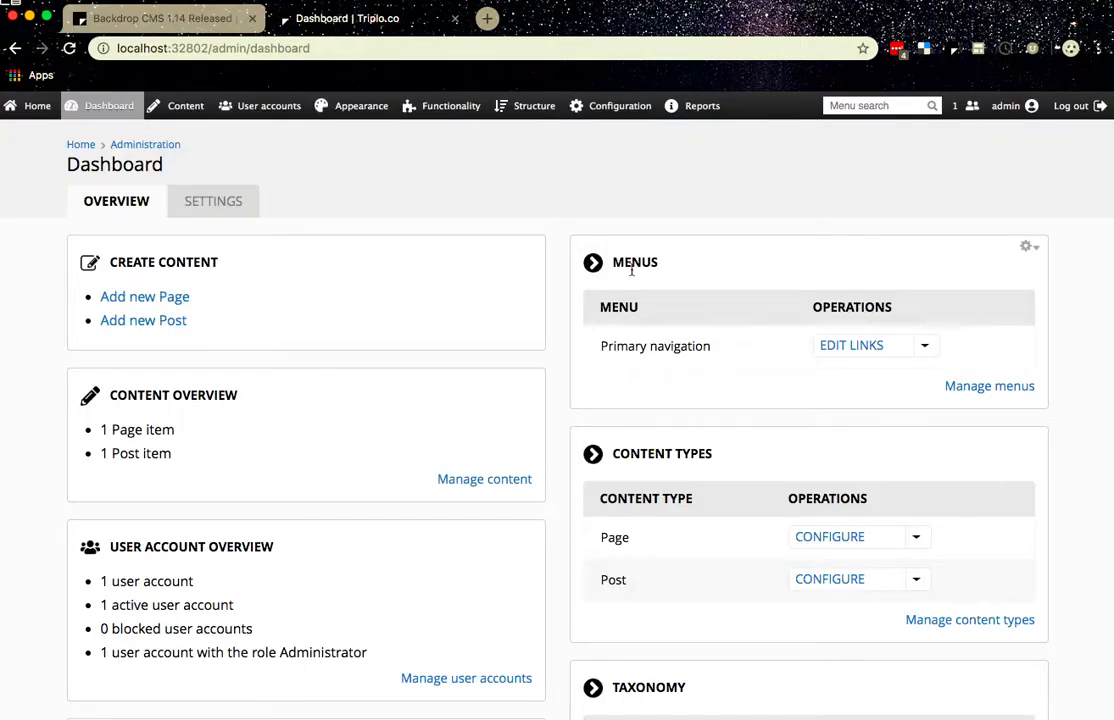
mouse_move(700, 106)
left_click(707, 136)
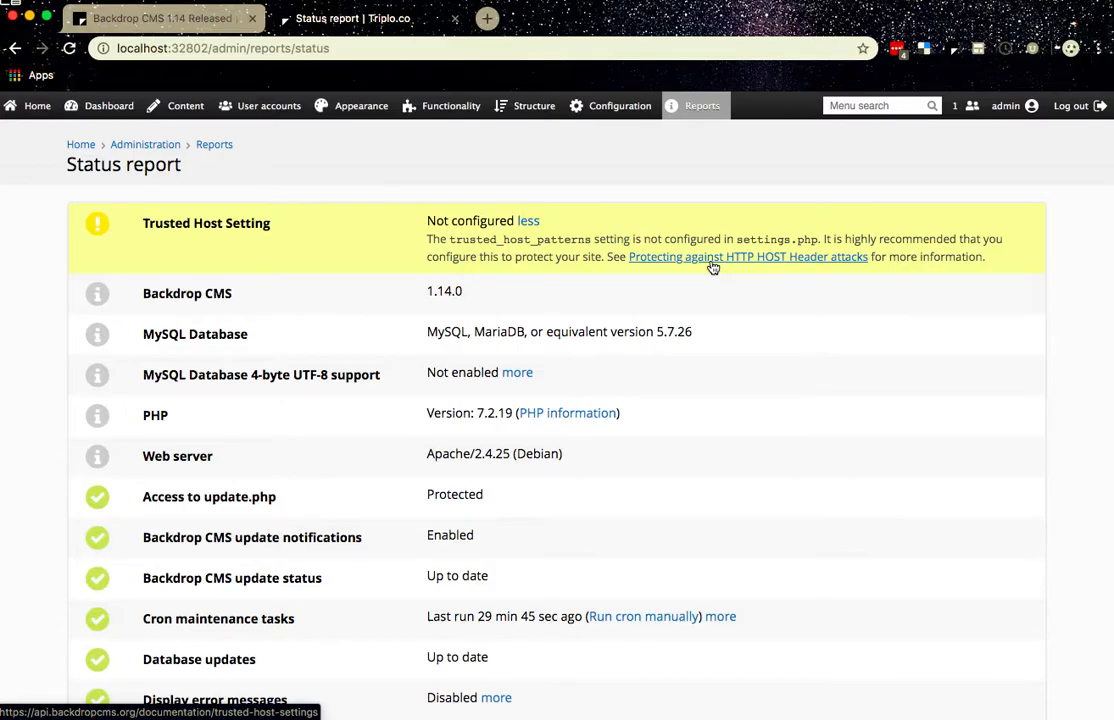
scroll(713, 268, "down", 4)
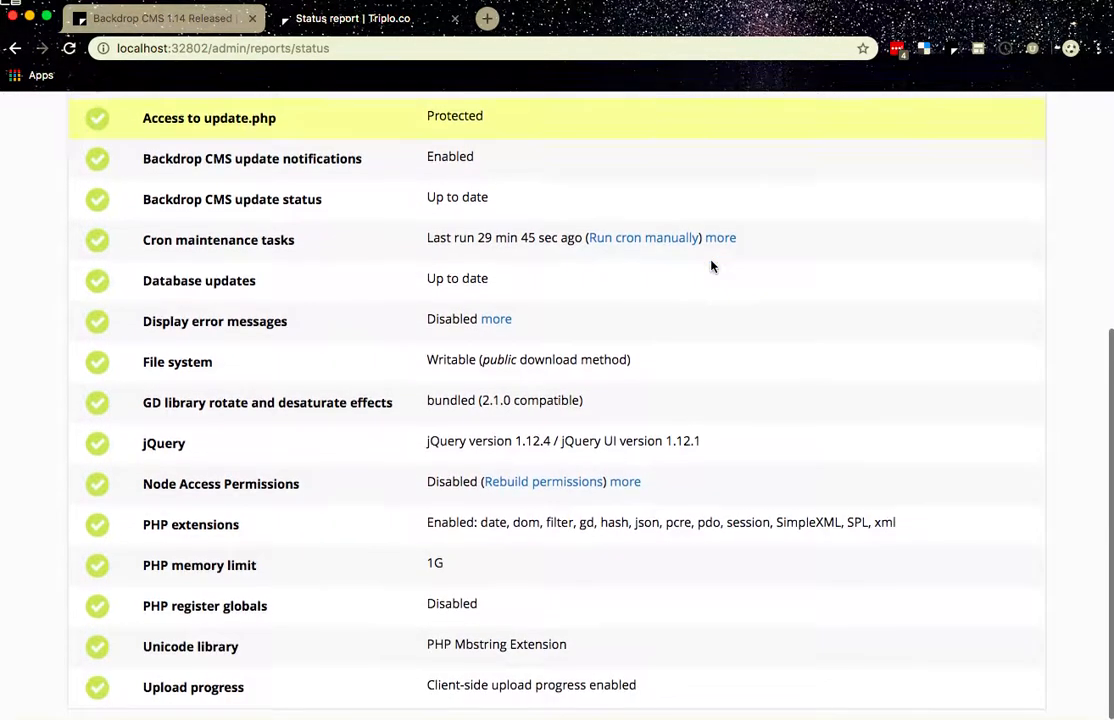
scroll(713, 268, "up", 4)
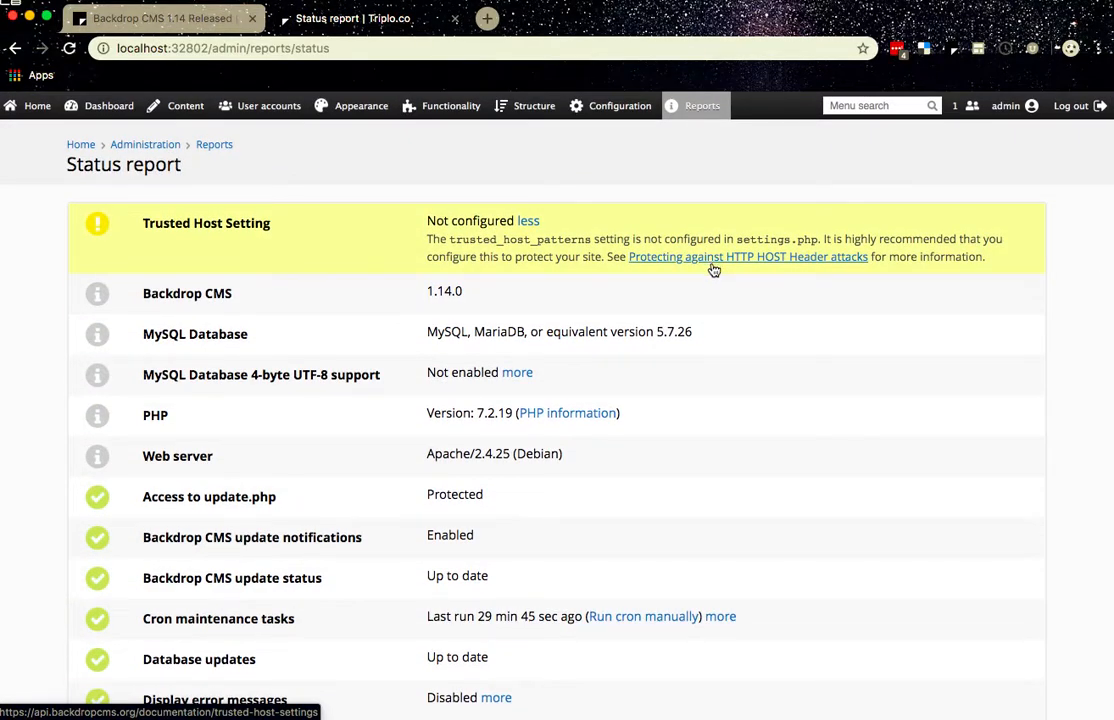
Skim the Backdrop CMS 1.14 release notes again and go to the backdropcms.org home page
left_click(178, 20)
scroll(308, 149, "up", 1)
scroll(309, 148, "down", 10)
scroll(308, 149, "up", 10)
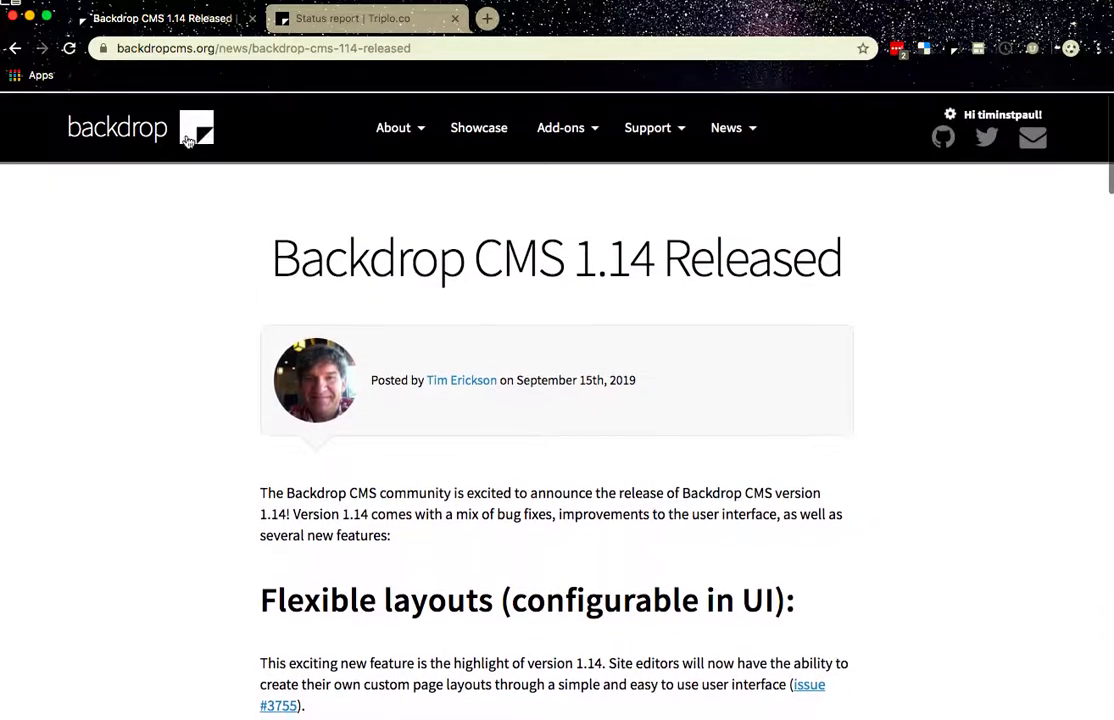
left_click(147, 133)
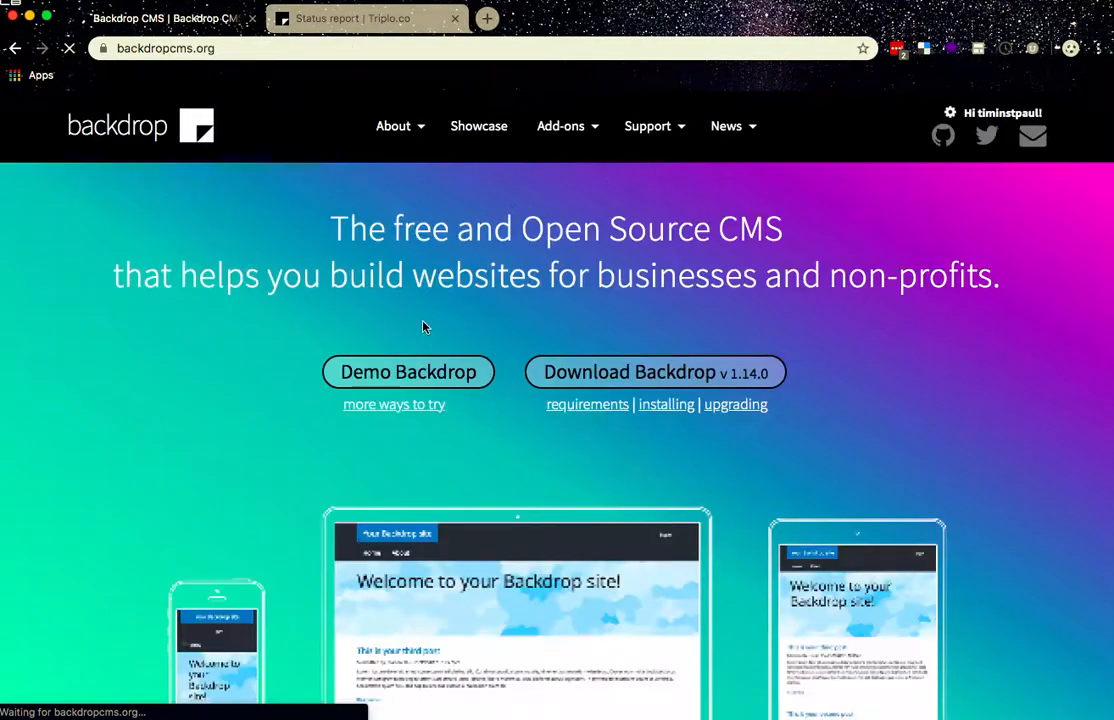